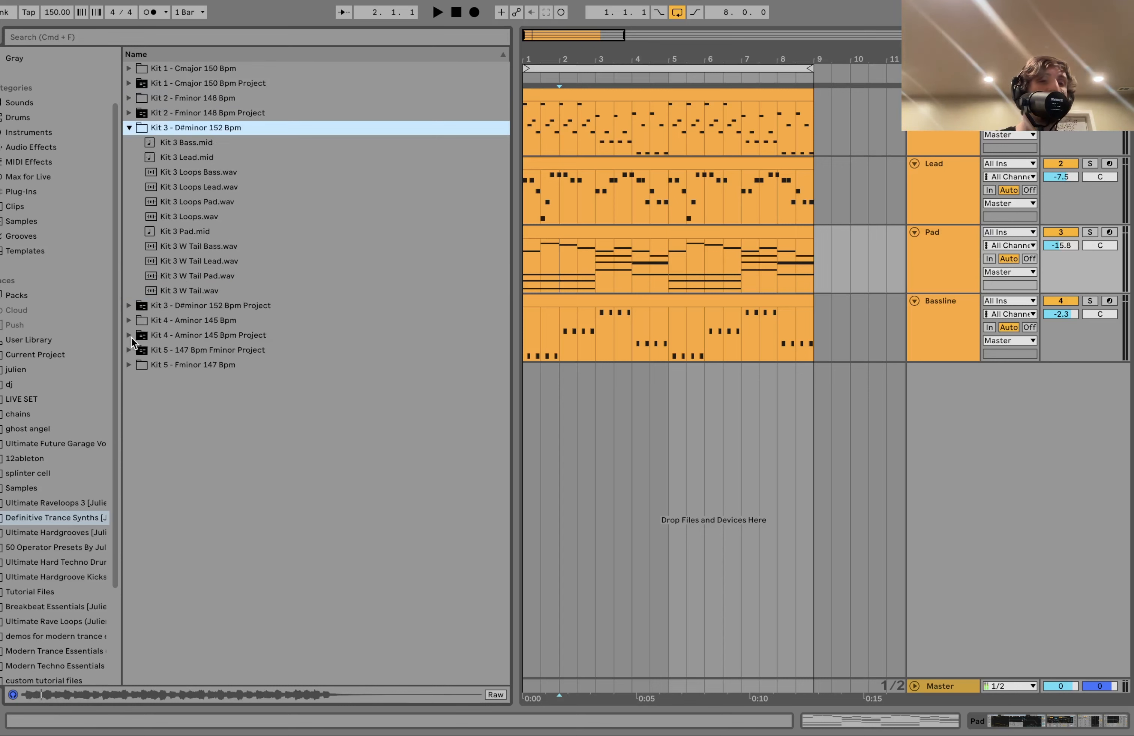
- Preview Kit 3 W Tail.wav and look through the files in the Kit 4 - Aminor 145 Bpm folder
{"action": "left_click", "coordinate": [186, 292]}
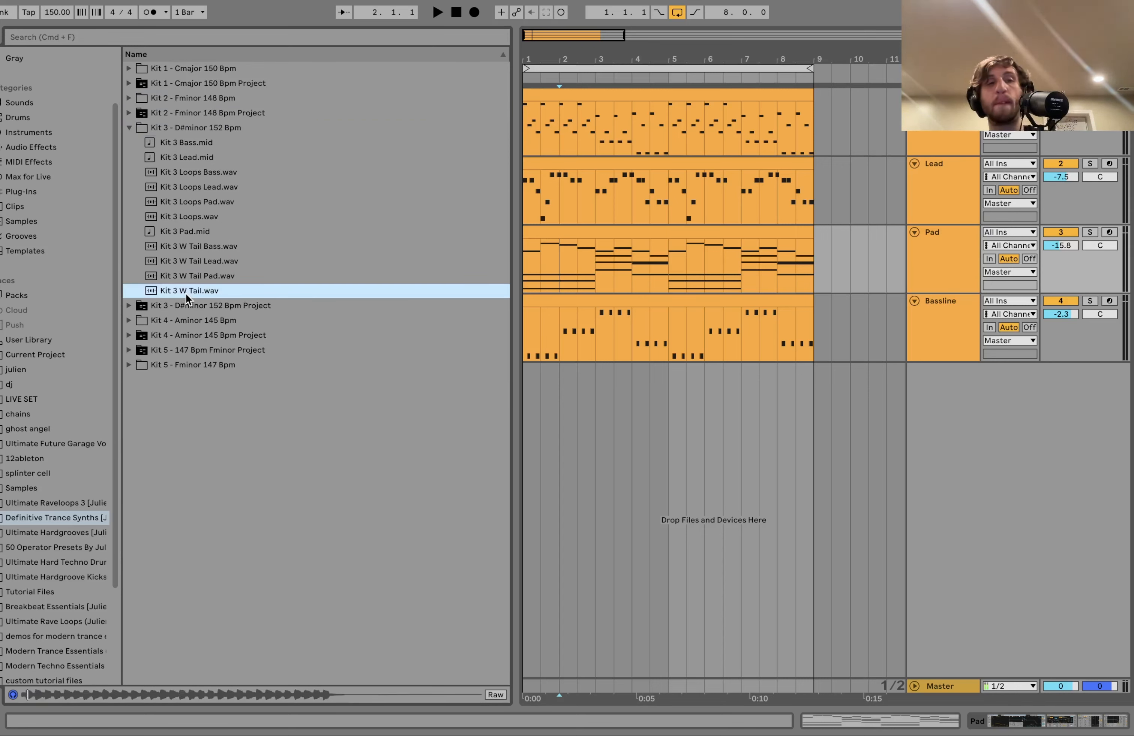
{"action": "left_click", "coordinate": [129, 321]}
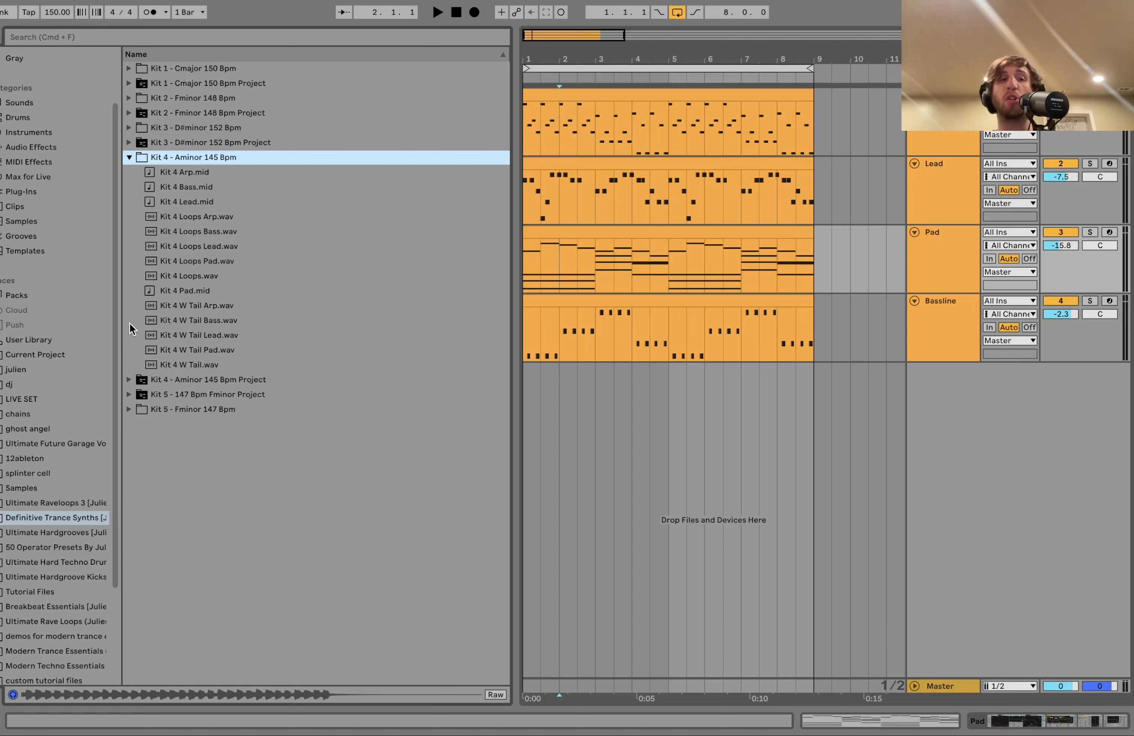
{"action": "key", "text": "Left"}
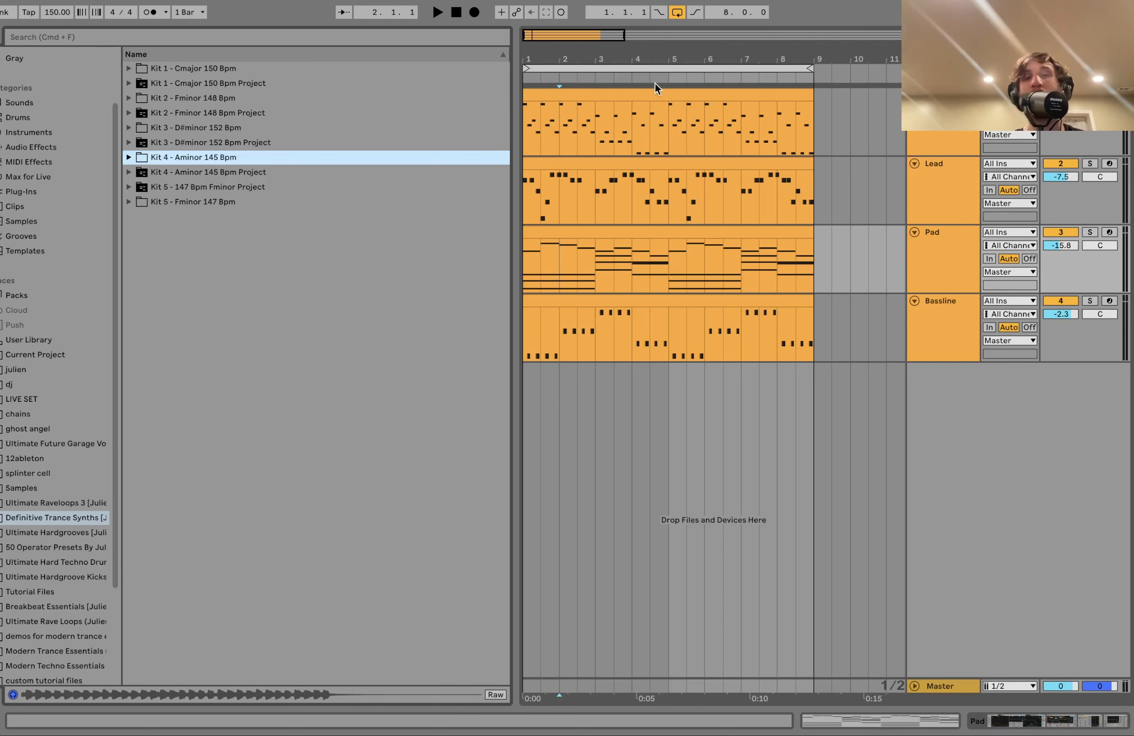
- Solo the Bassline track and play it back with its MIDI clip open in the note editor
{"action": "left_click", "coordinate": [600, 300]}
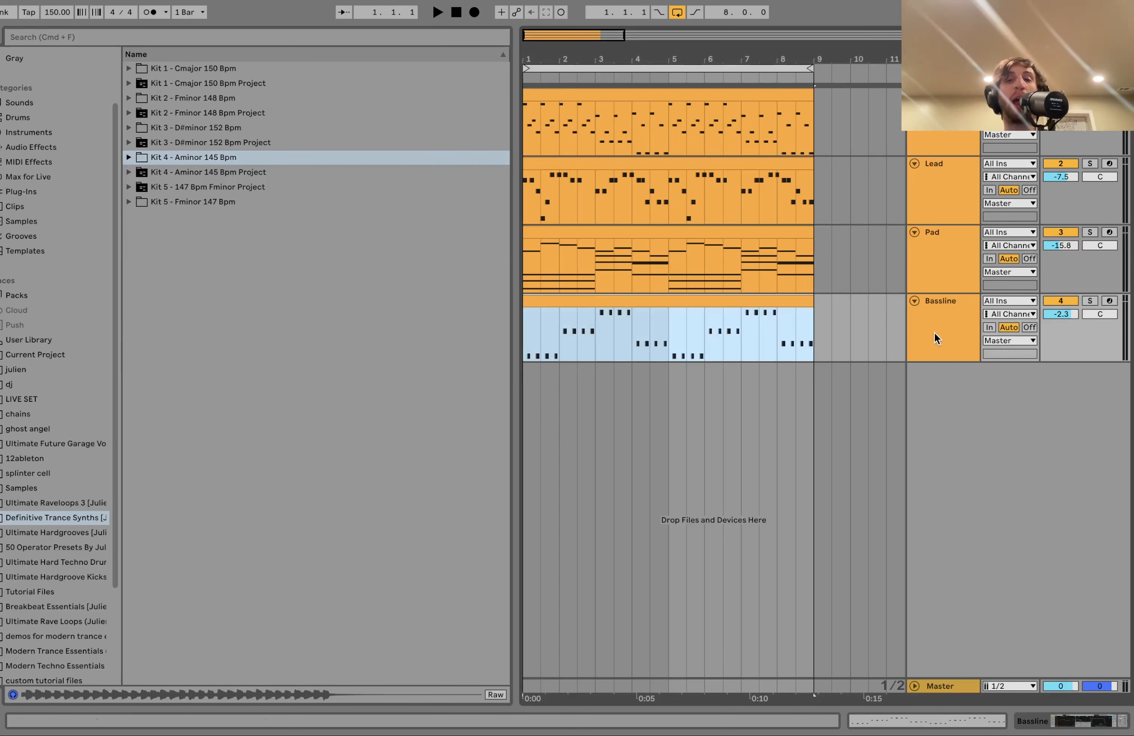
{"action": "left_click", "coordinate": [1090, 301]}
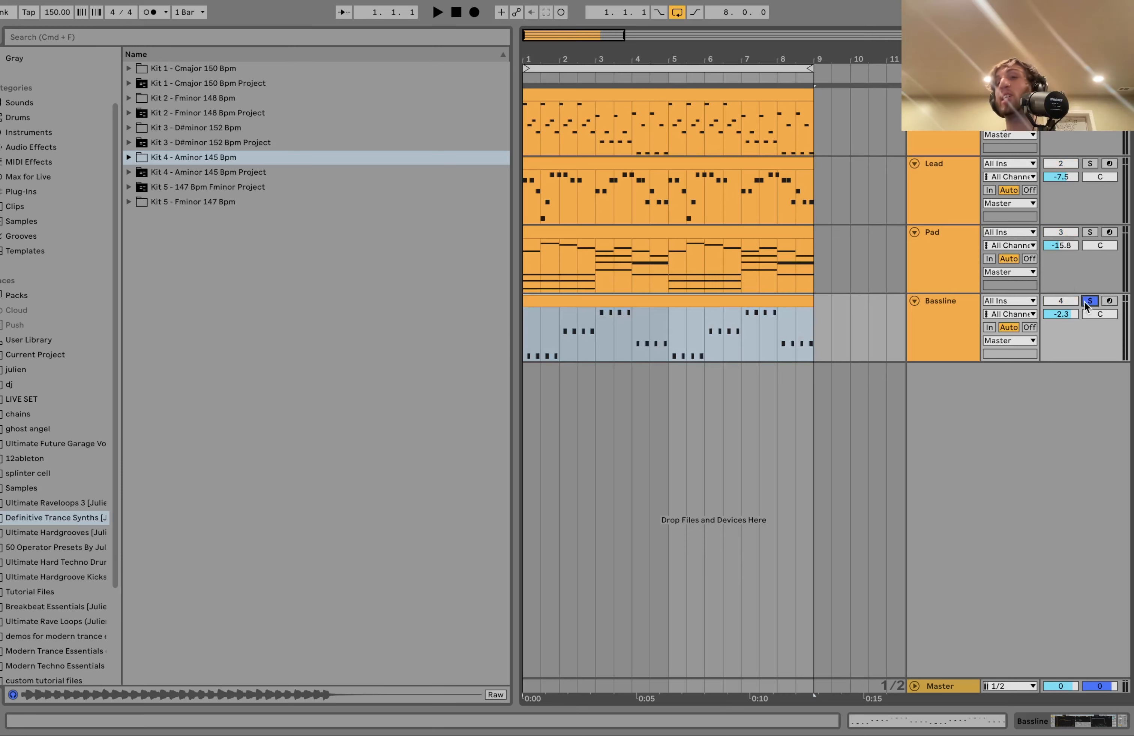
{"action": "double_click", "coordinate": [731, 304]}
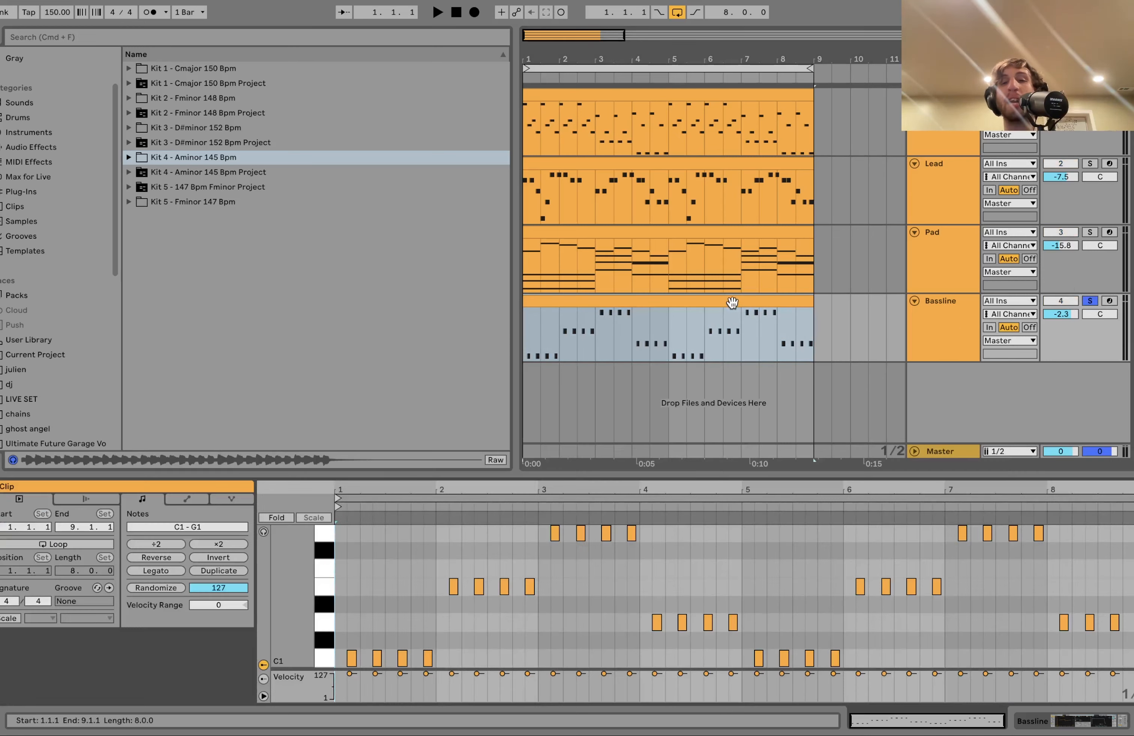
{"action": "left_click_drag", "start_coordinate": [292, 603], "coordinate": [271, 605]}
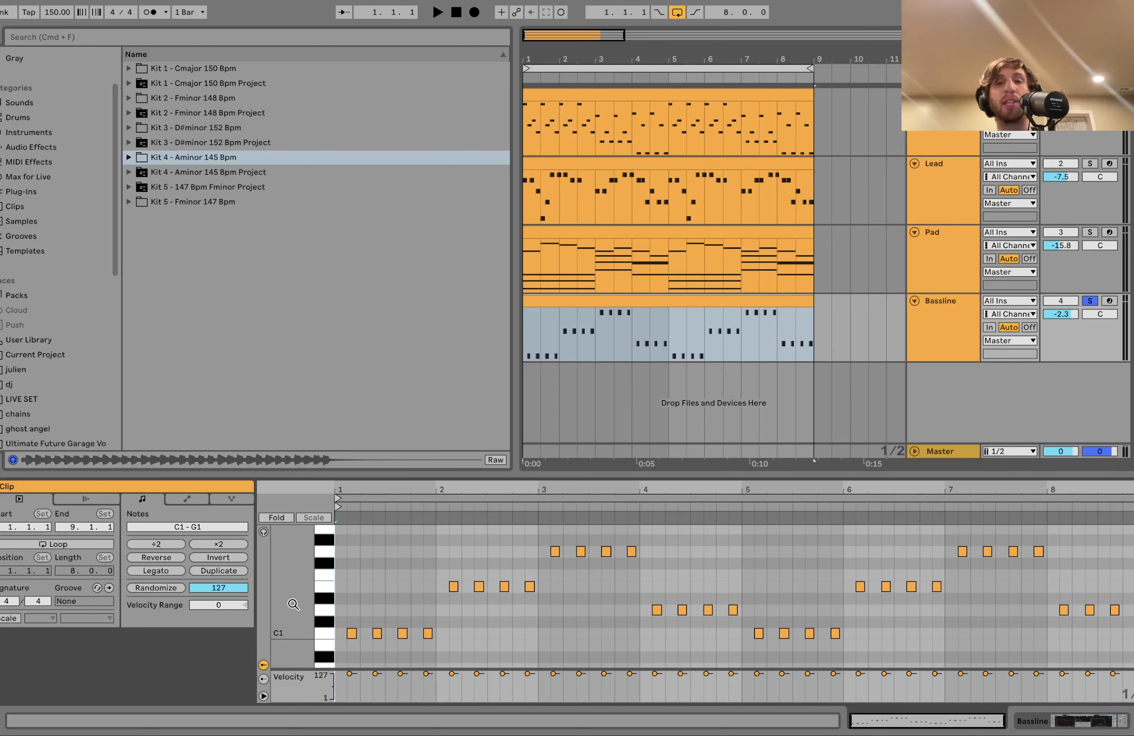
{"action": "key", "text": "space"}
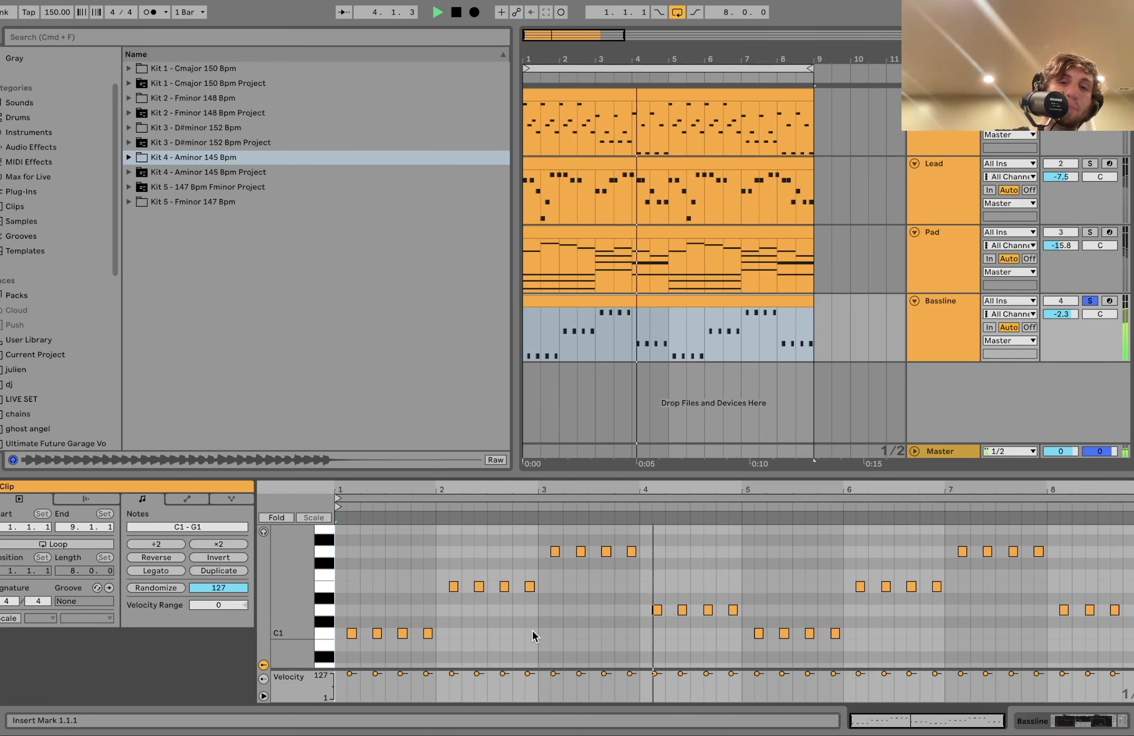
{"action": "key", "text": "space"}
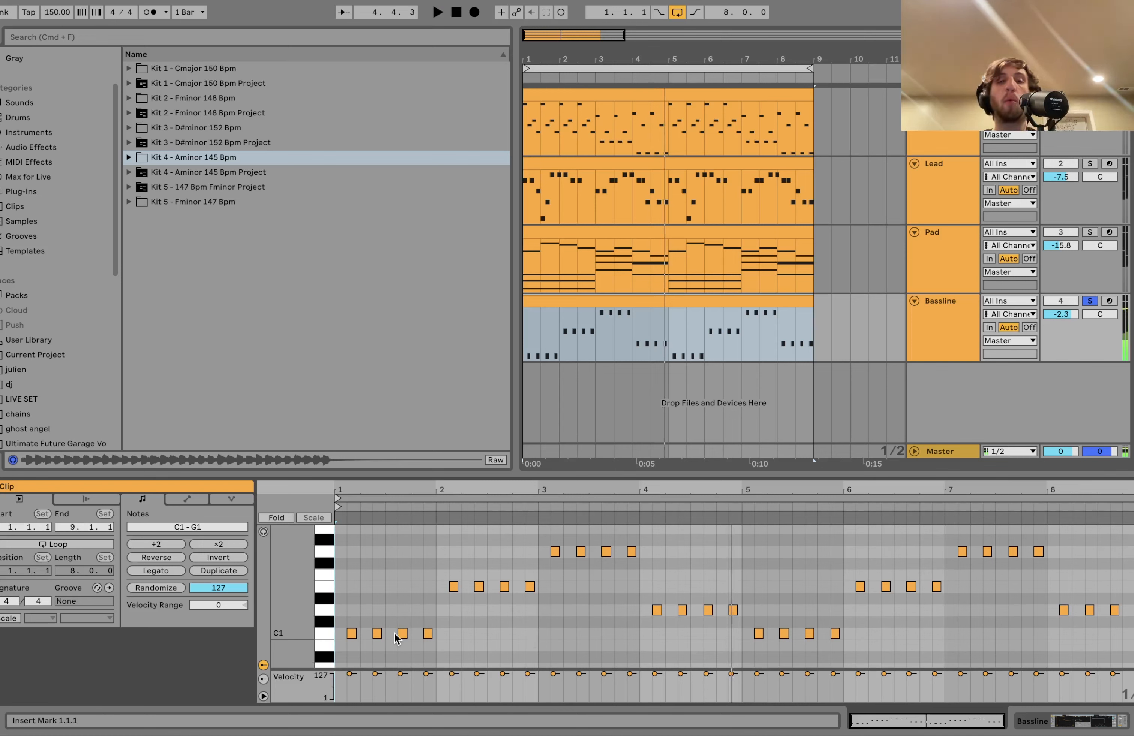
- Select the bassline clip's notes one pitch at a time: C1, E1, G1 and D1
{"action": "left_click", "coordinate": [324, 639]}
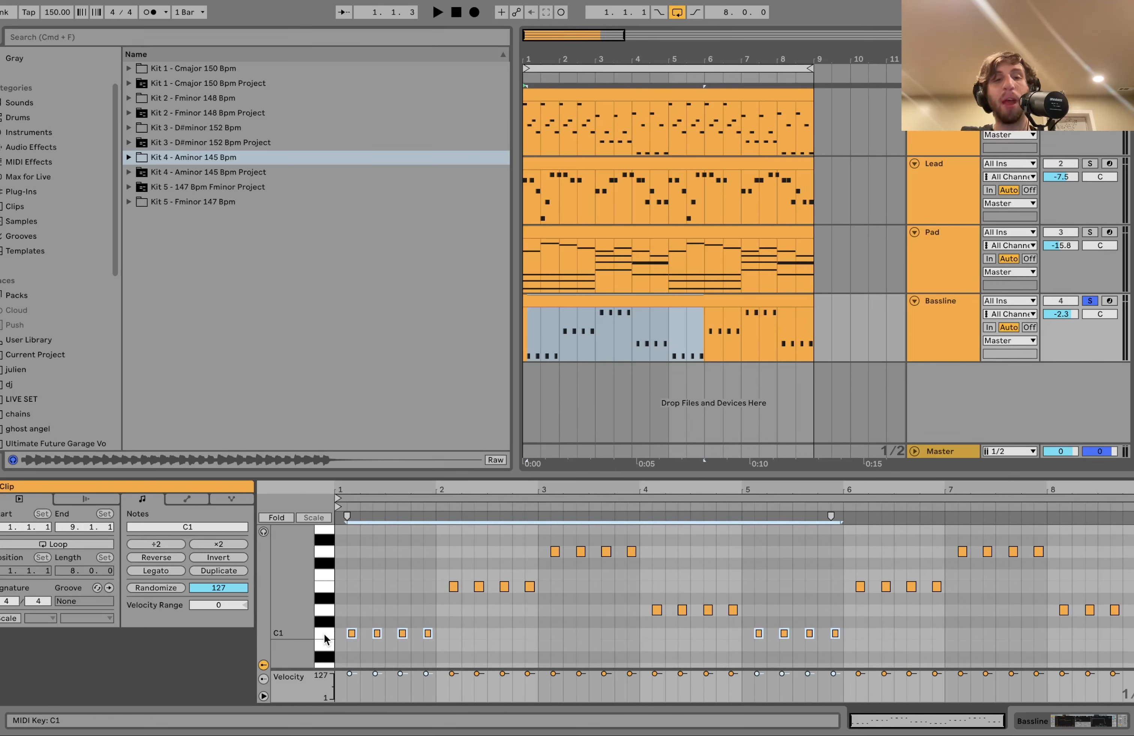
{"action": "left_click", "coordinate": [322, 587]}
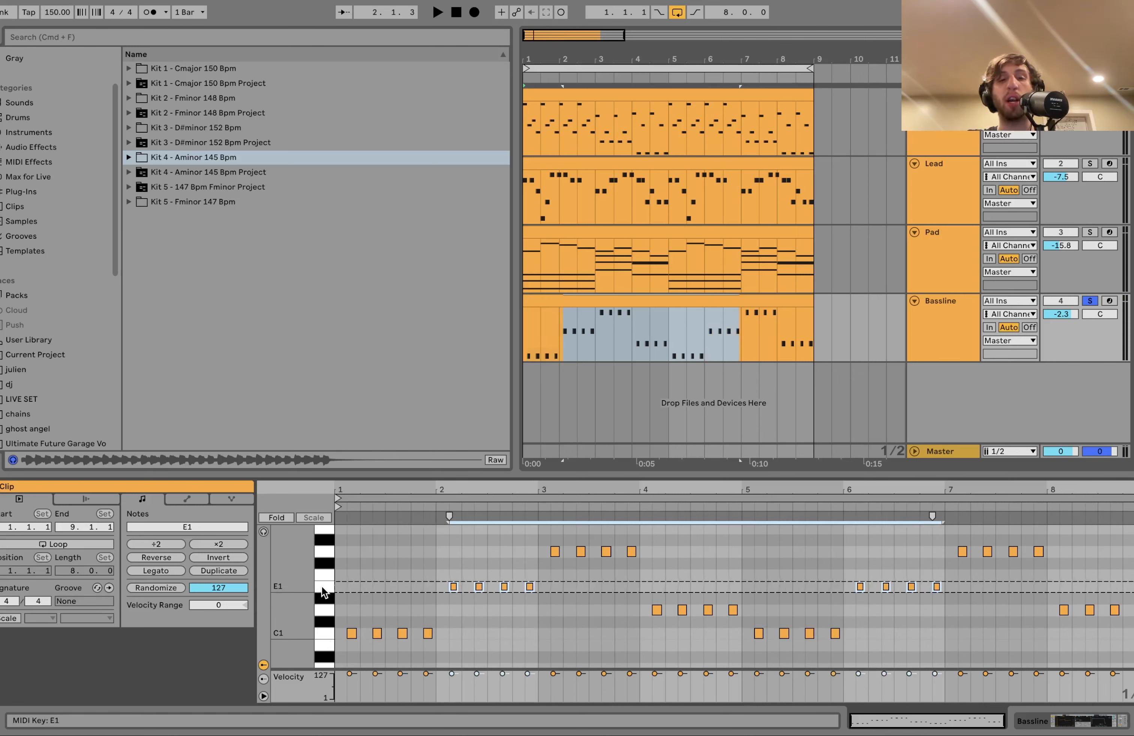
{"action": "left_click", "coordinate": [325, 553]}
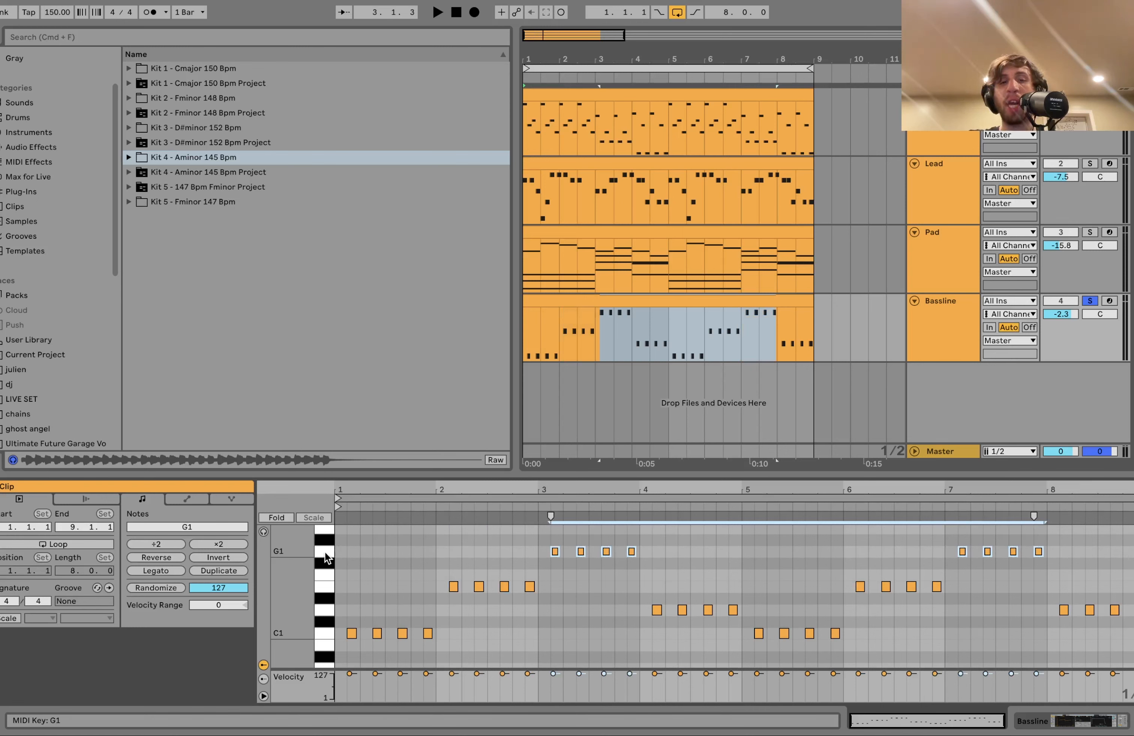
{"action": "left_click", "coordinate": [326, 609]}
- Turn on note preview in the piano roll and audition the C1, E1, G1 and D1 bass notes
{"action": "left_click", "coordinate": [262, 531]}
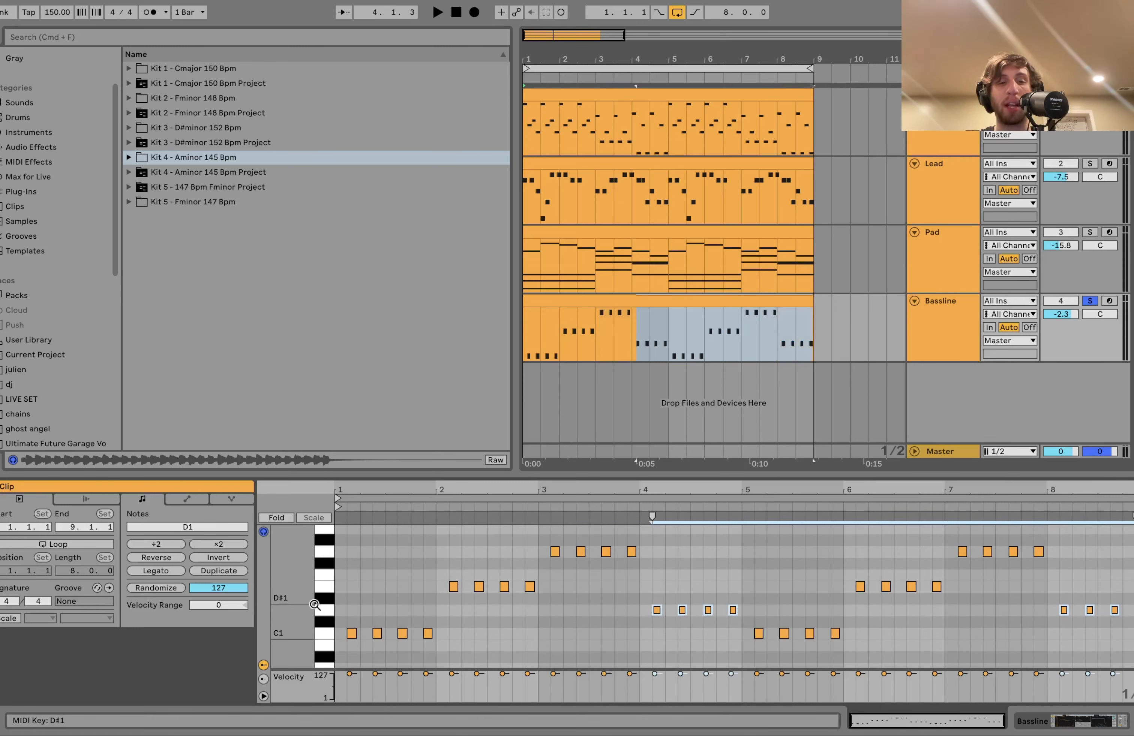
{"action": "left_click", "coordinate": [325, 634]}
{"action": "left_click", "coordinate": [324, 592]}
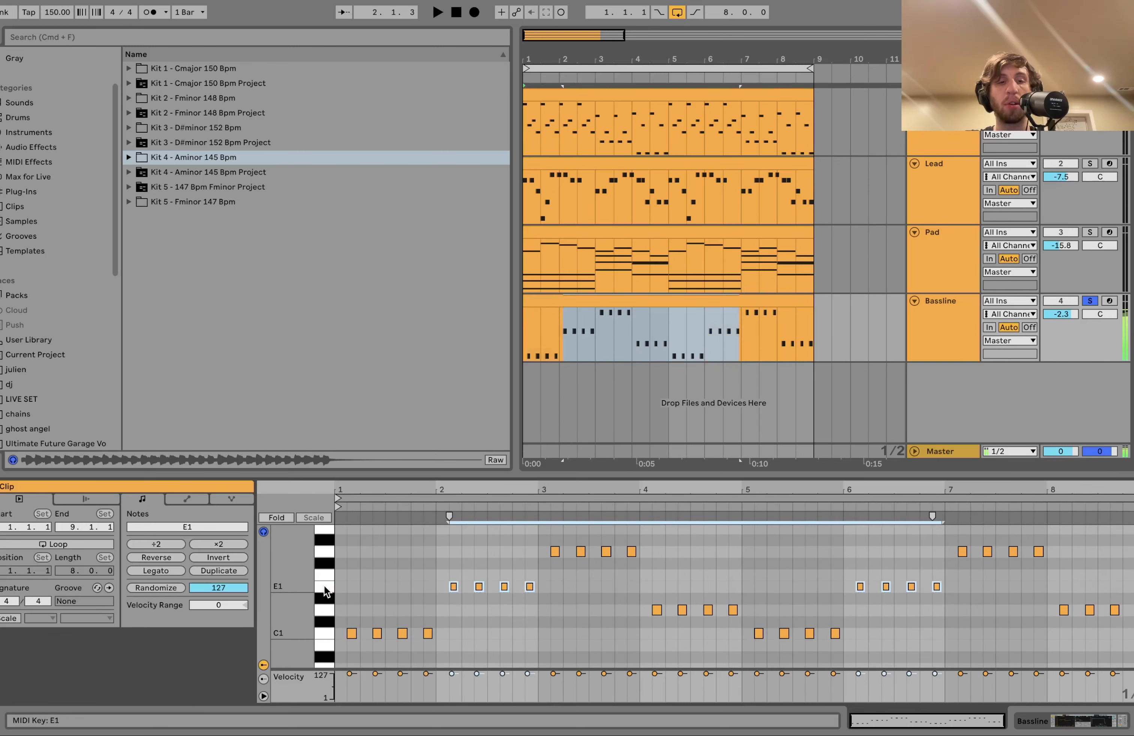
{"action": "left_click", "coordinate": [325, 554]}
{"action": "left_click", "coordinate": [328, 610]}
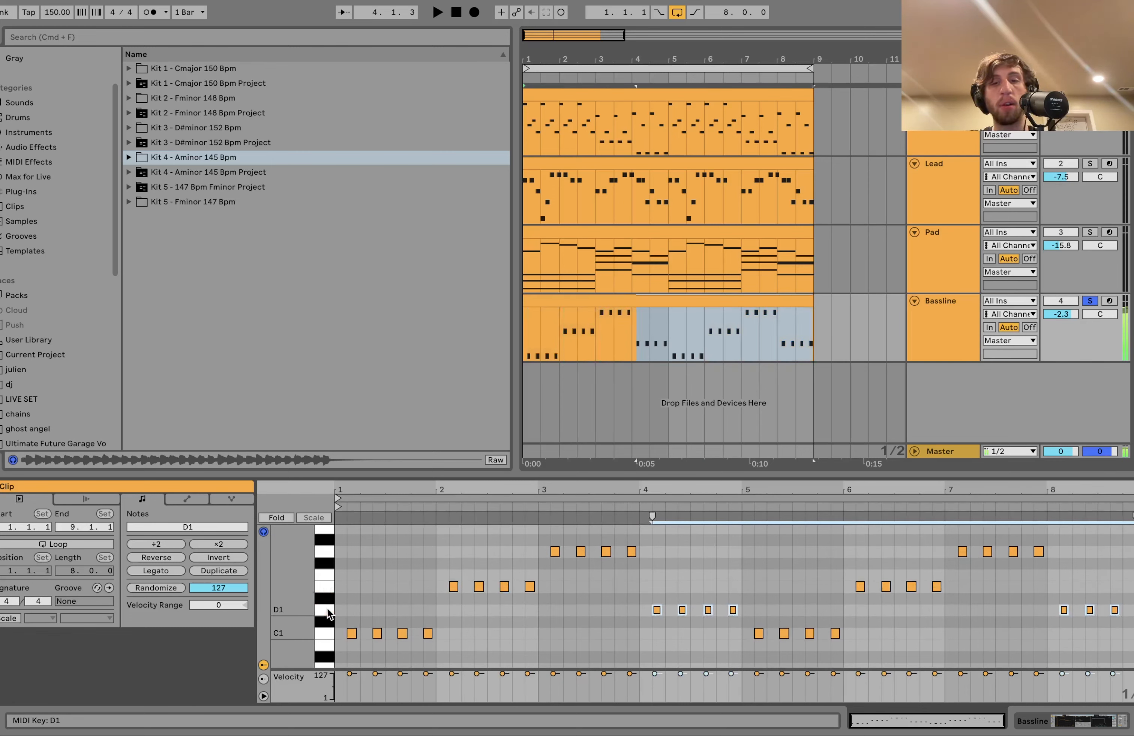
{"action": "left_click", "coordinate": [325, 634]}
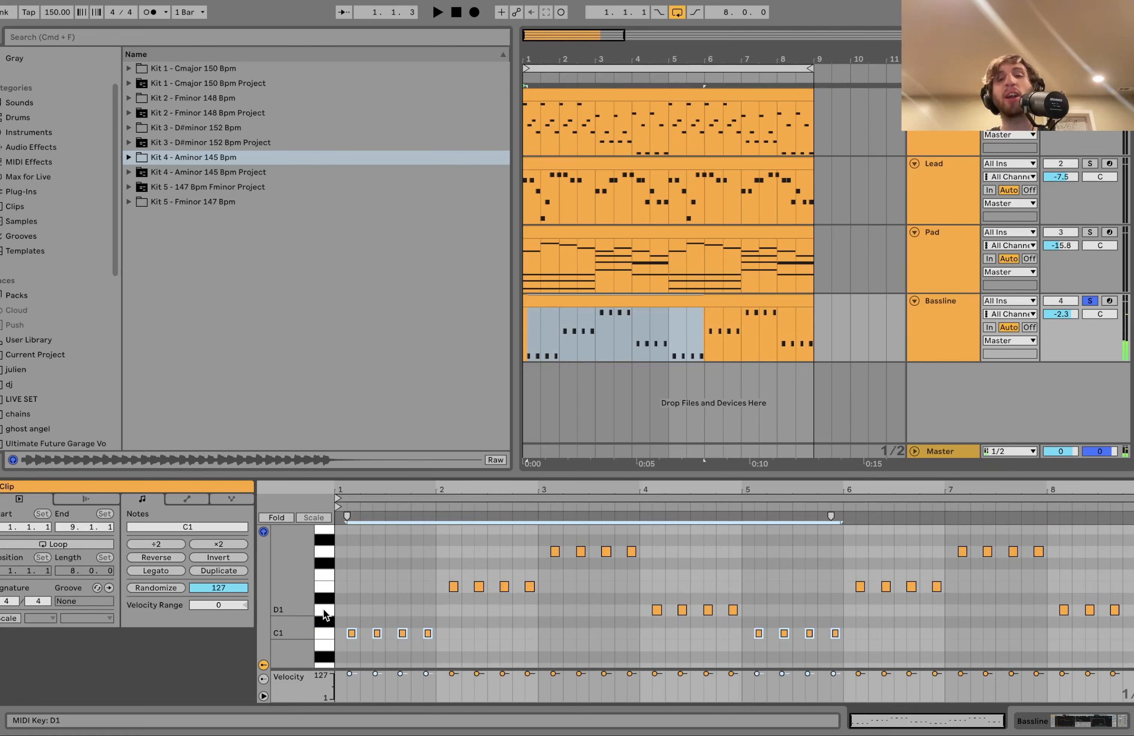
- Select the bass notes around the pitch changes in bars 1–3 and 4–5, and listen to the bassline from the start
{"action": "left_click_drag", "start_coordinate": [706, 594], "coordinate": [811, 655]}
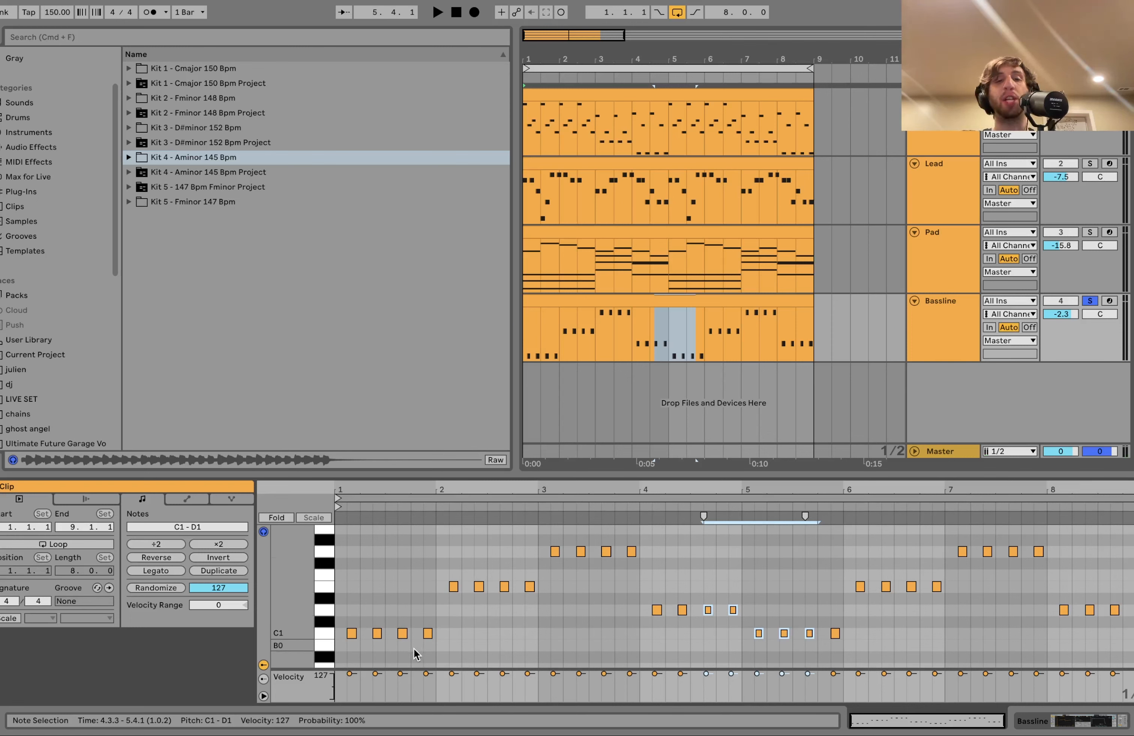
{"action": "left_click_drag", "start_coordinate": [415, 653], "coordinate": [600, 547]}
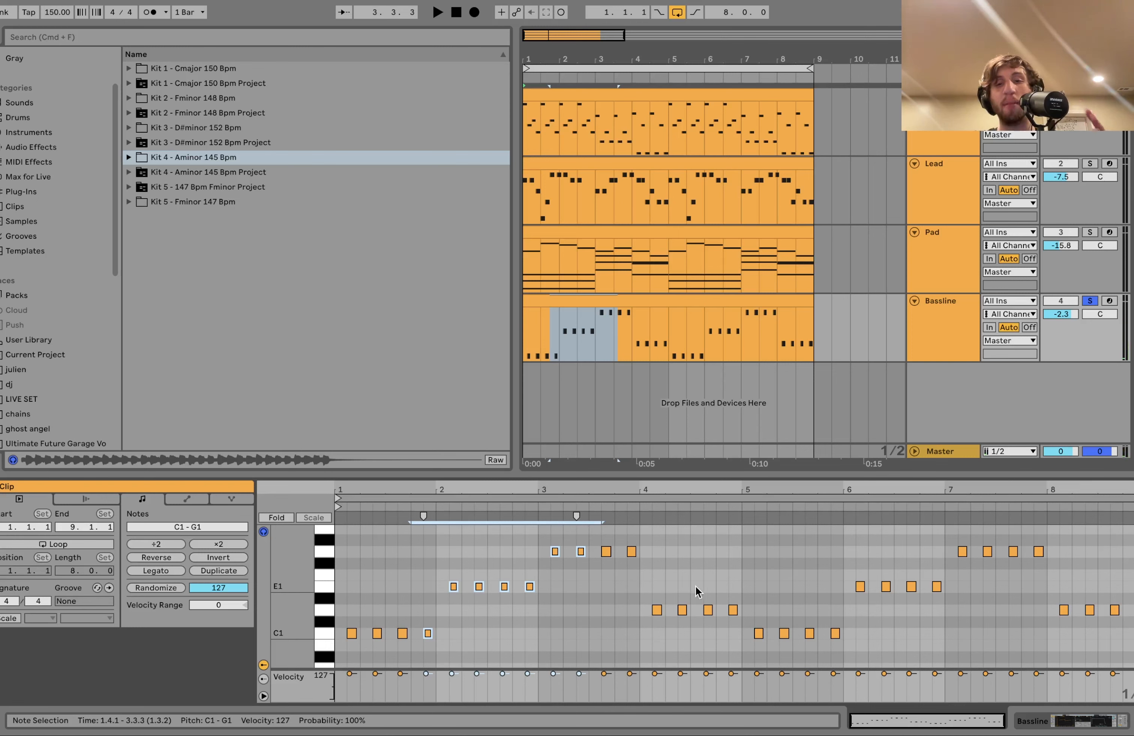
{"action": "left_click_drag", "start_coordinate": [730, 588], "coordinate": [760, 655]}
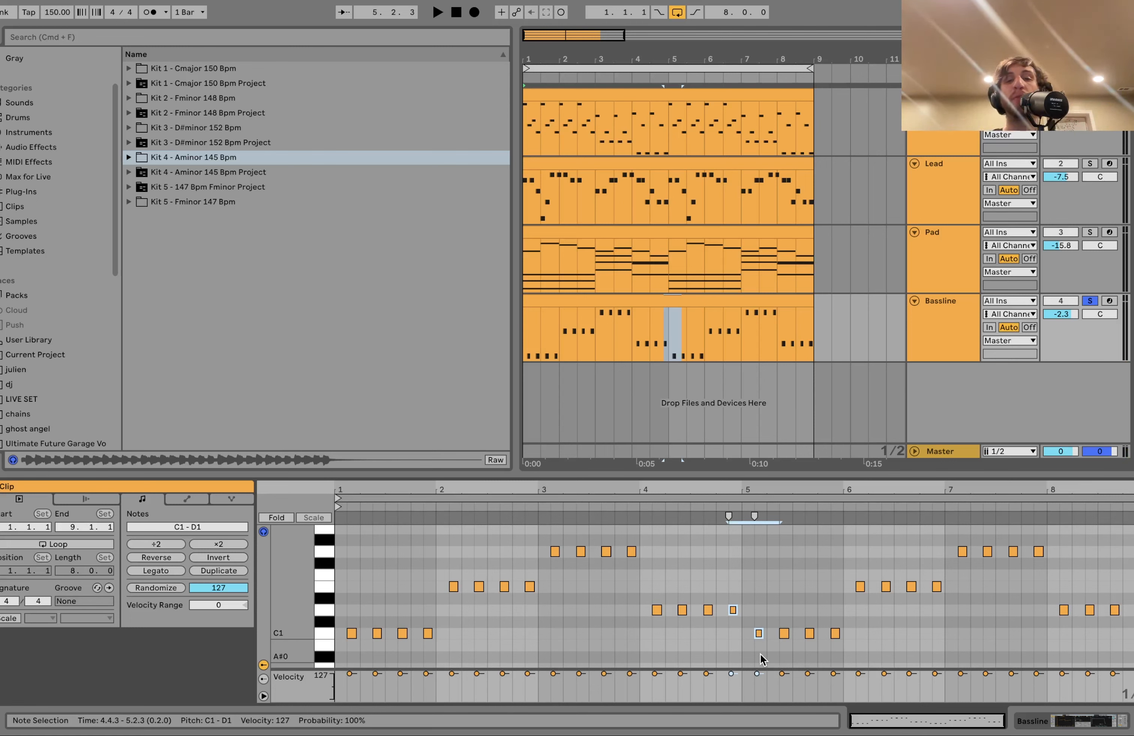
{"action": "key", "text": "space"}
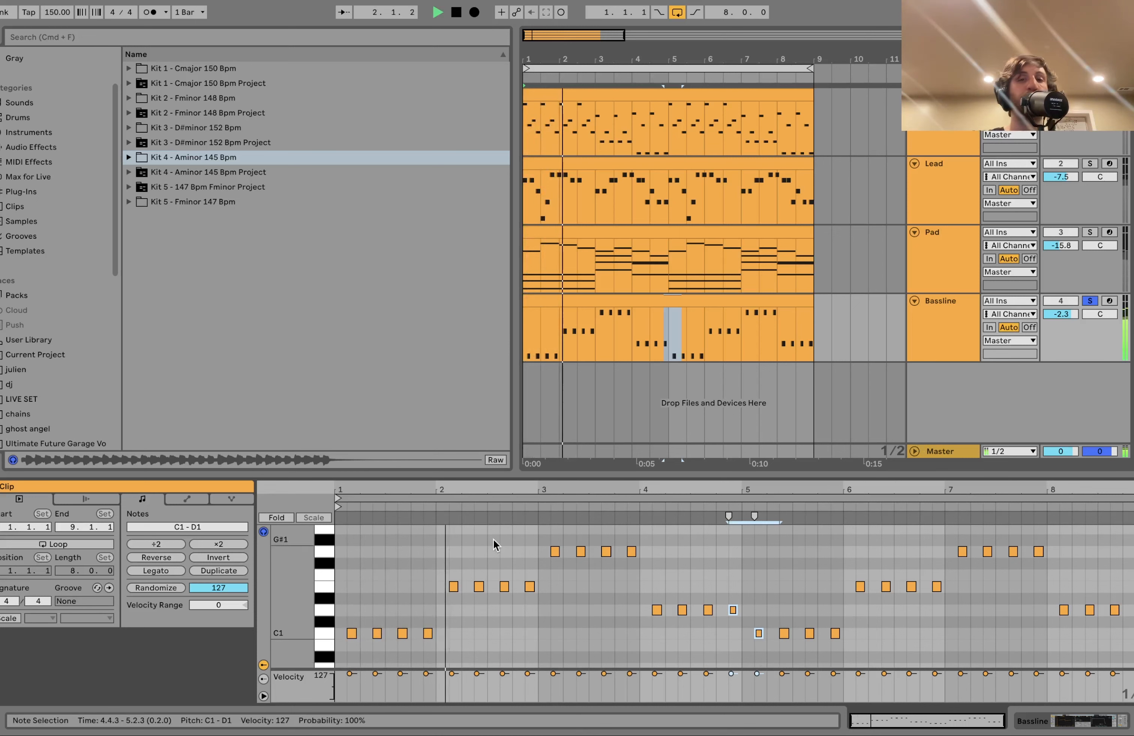
{"action": "key", "text": "space"}
- Select the whole Bassline clip and examine the spacing and length of its notes up close
{"action": "left_click", "coordinate": [604, 301]}
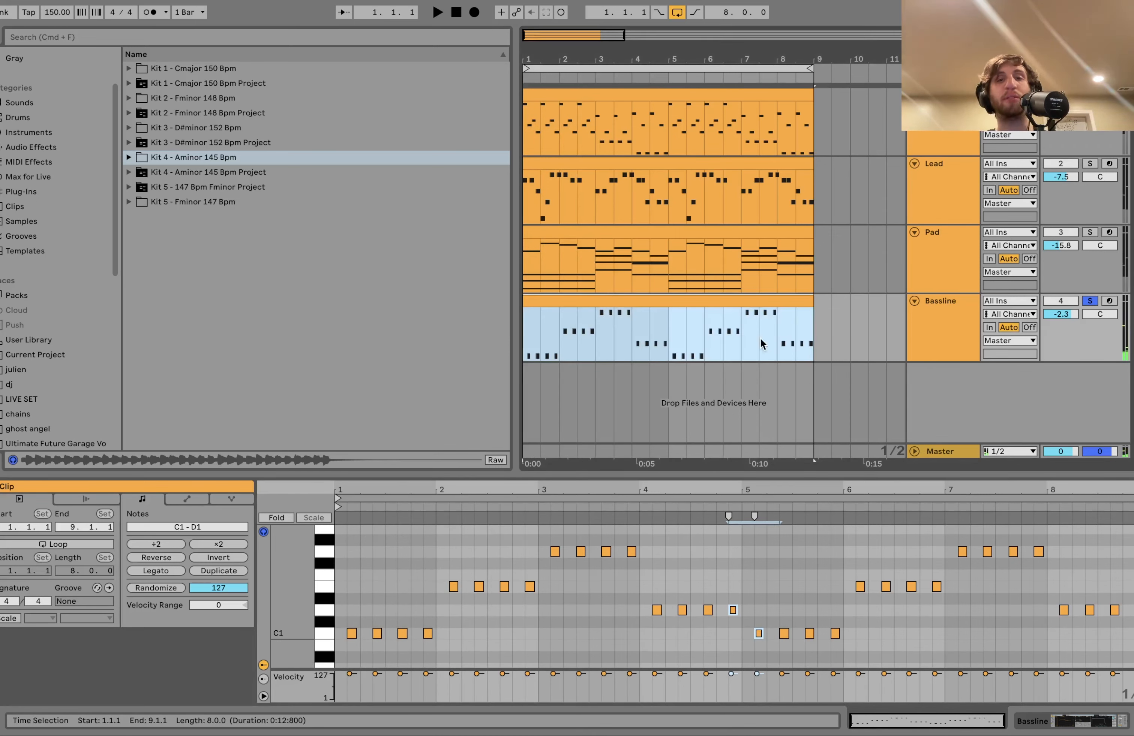
{"action": "scroll", "coordinate": [506, 587], "scroll_direction": "up", "scroll_amount": 5}
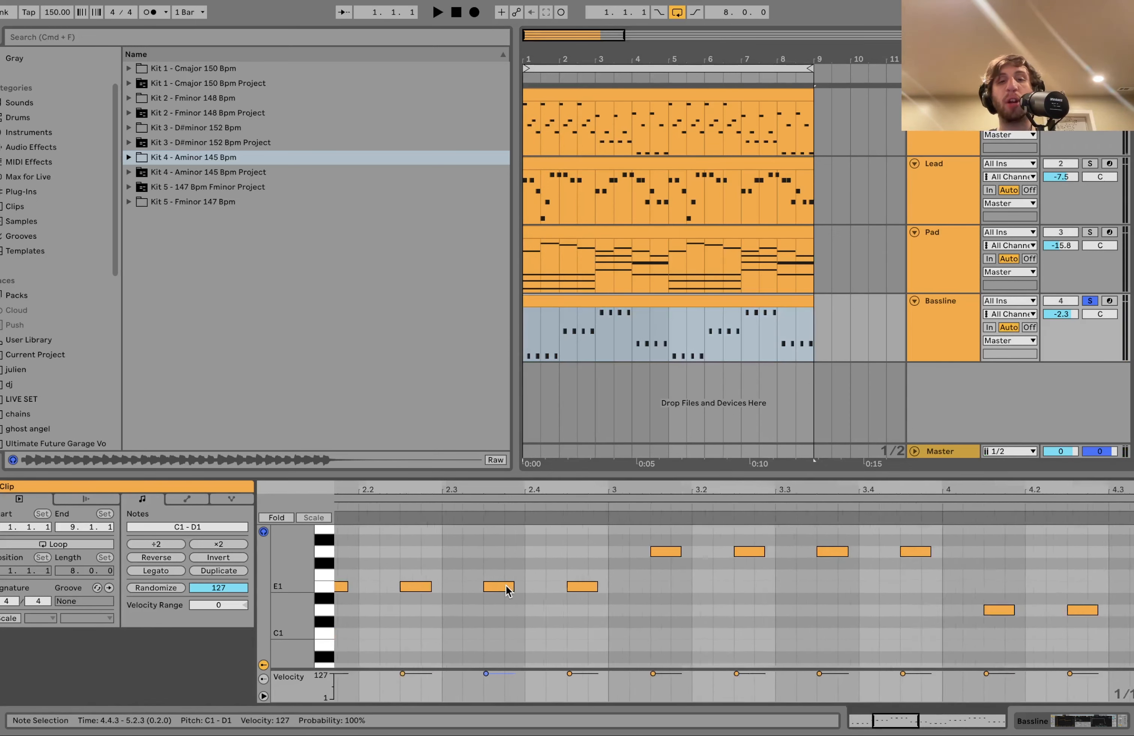
{"action": "scroll", "coordinate": [467, 604], "scroll_direction": "down", "scroll_amount": 1}
{"action": "scroll", "coordinate": [467, 604], "scroll_direction": "down", "scroll_amount": 5}
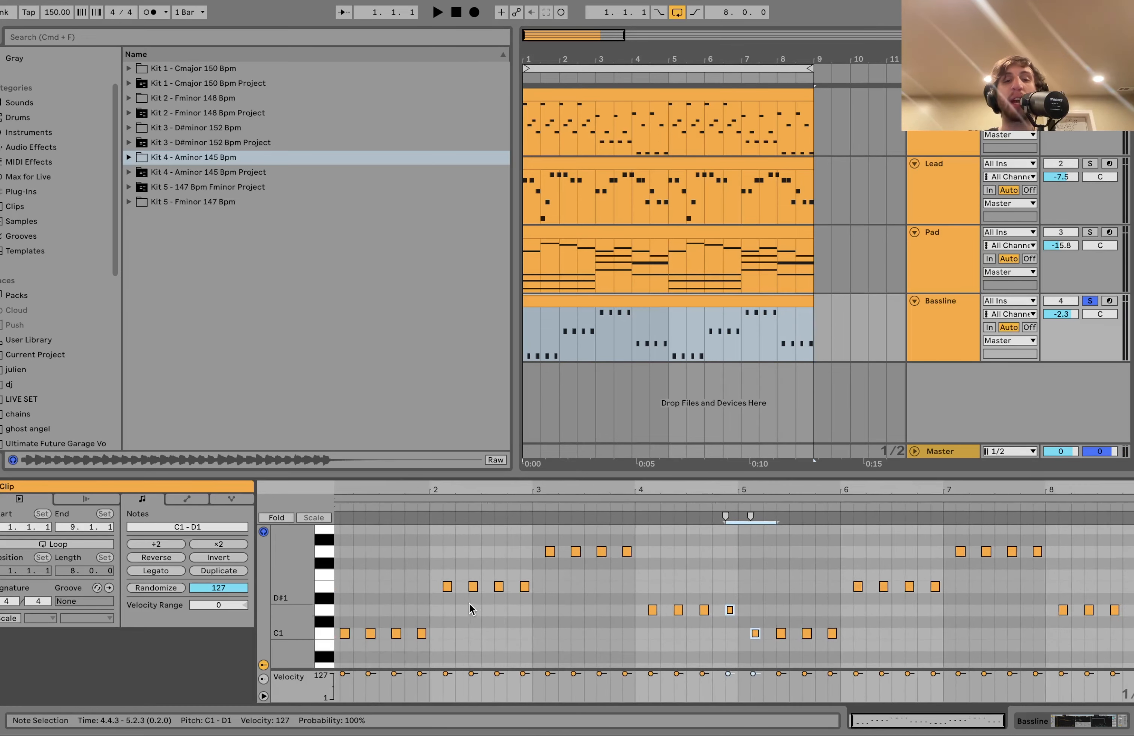
- Show the Bassline track's devices and inspect Wavetable's Osc 2 and Osc 1 settings
{"action": "left_click", "coordinate": [957, 310]}
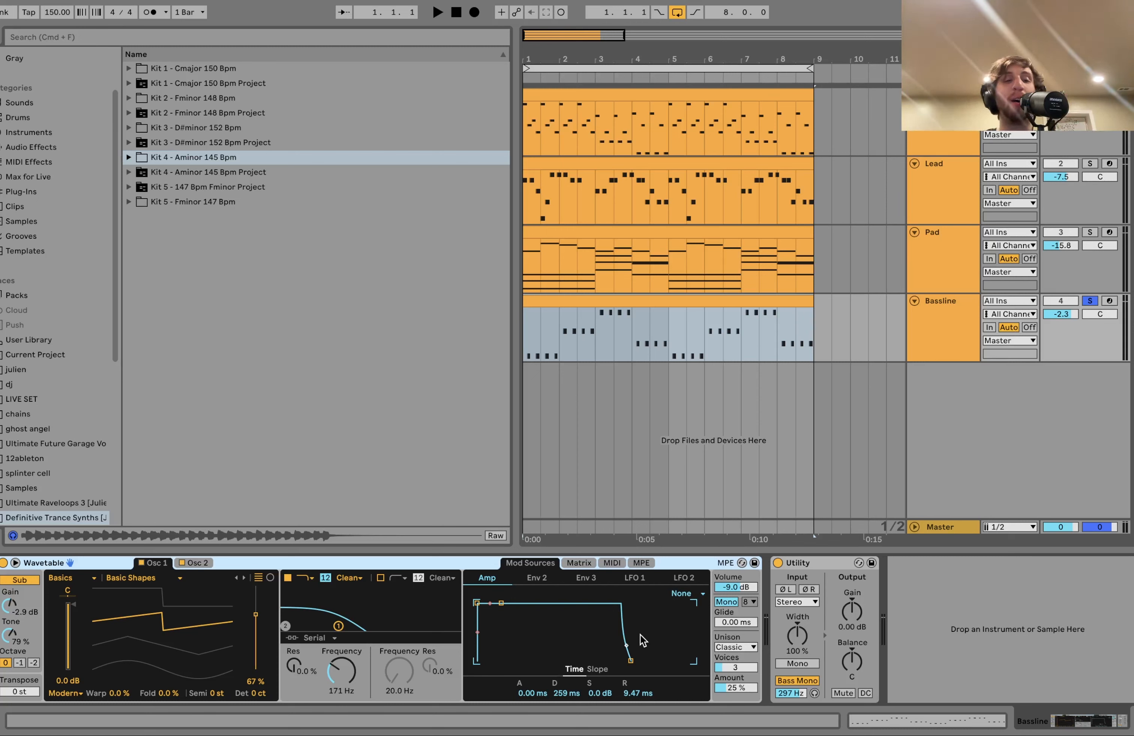
{"action": "left_click", "coordinate": [204, 564]}
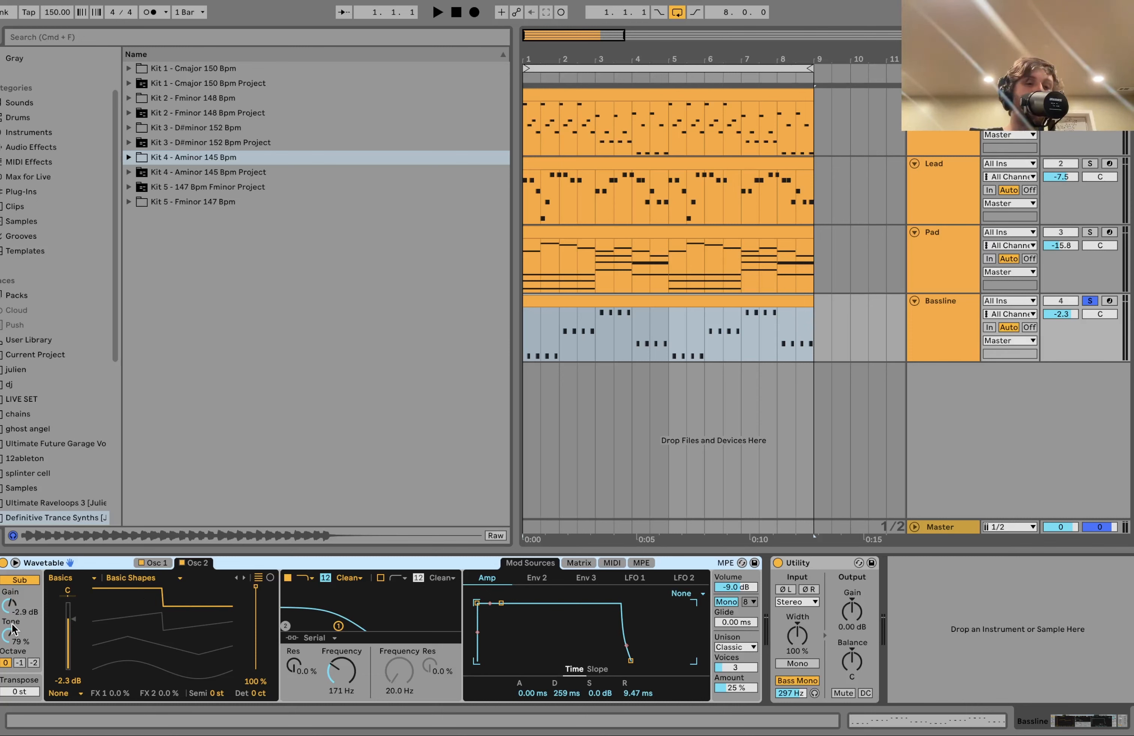
{"action": "left_click", "coordinate": [151, 566]}
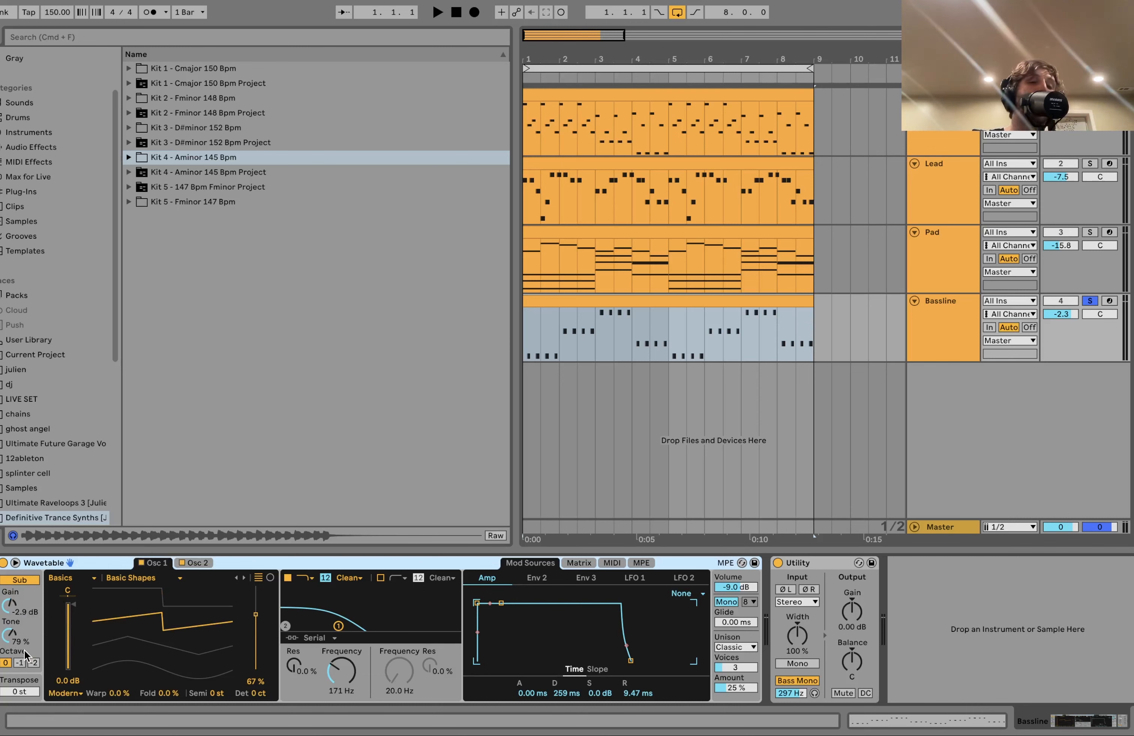
- Compare the bassline's sound with Wavetable's first filter switched off and back on
{"action": "key", "text": "space"}
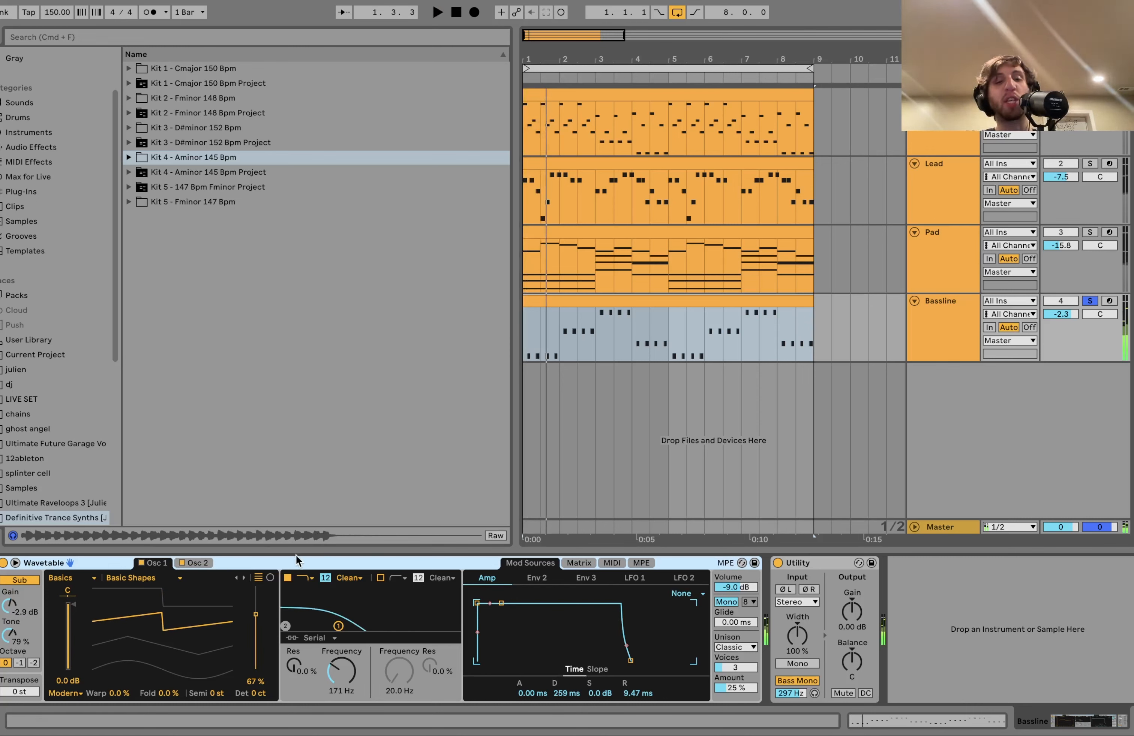
{"action": "left_click", "coordinate": [288, 577]}
{"action": "key", "text": "space"}
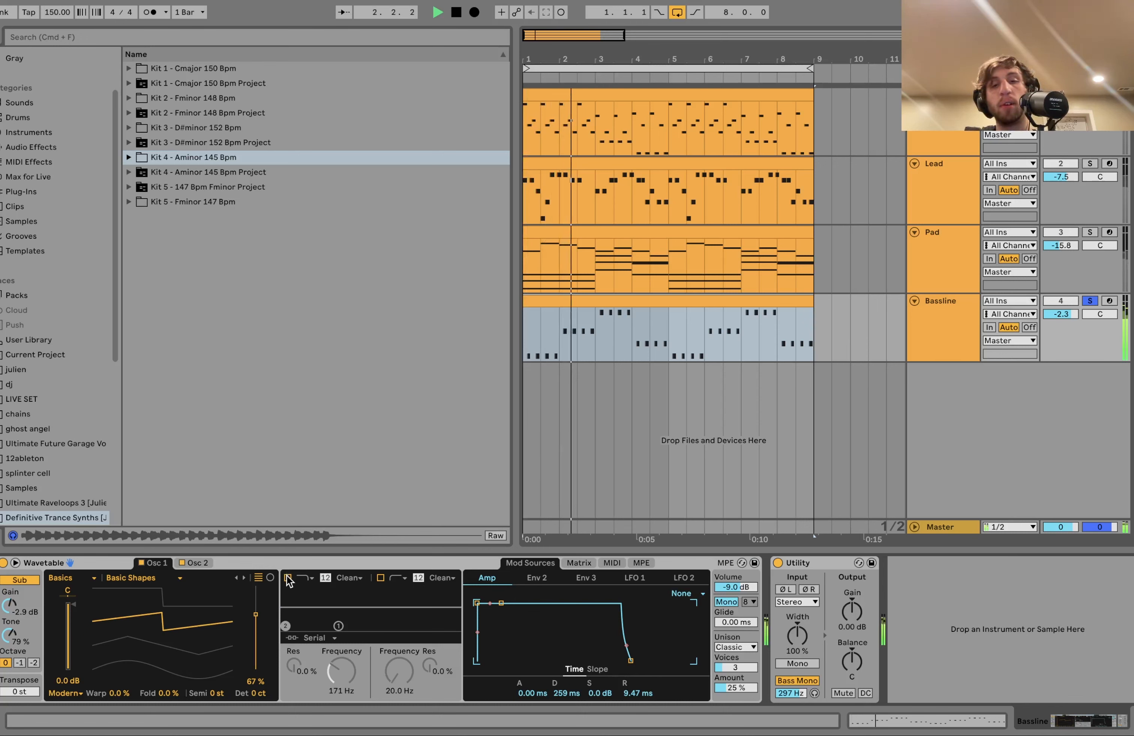
{"action": "key", "text": "space"}
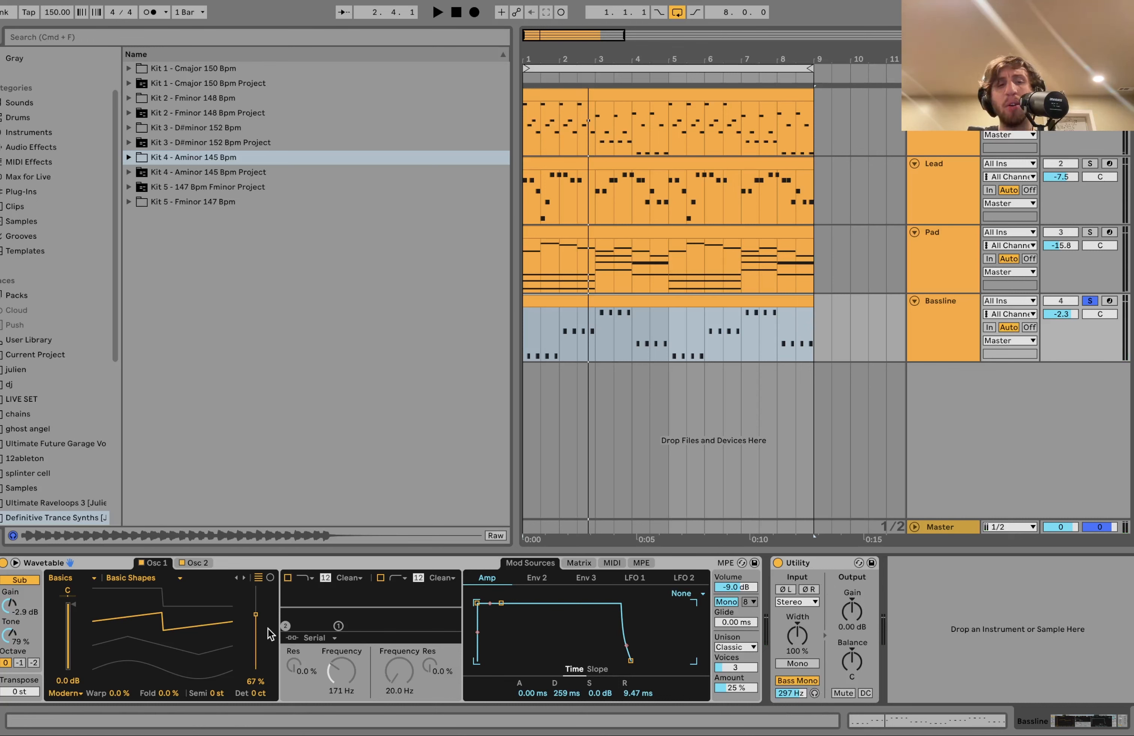
{"action": "left_click", "coordinate": [288, 578]}
{"action": "key", "text": "space"}
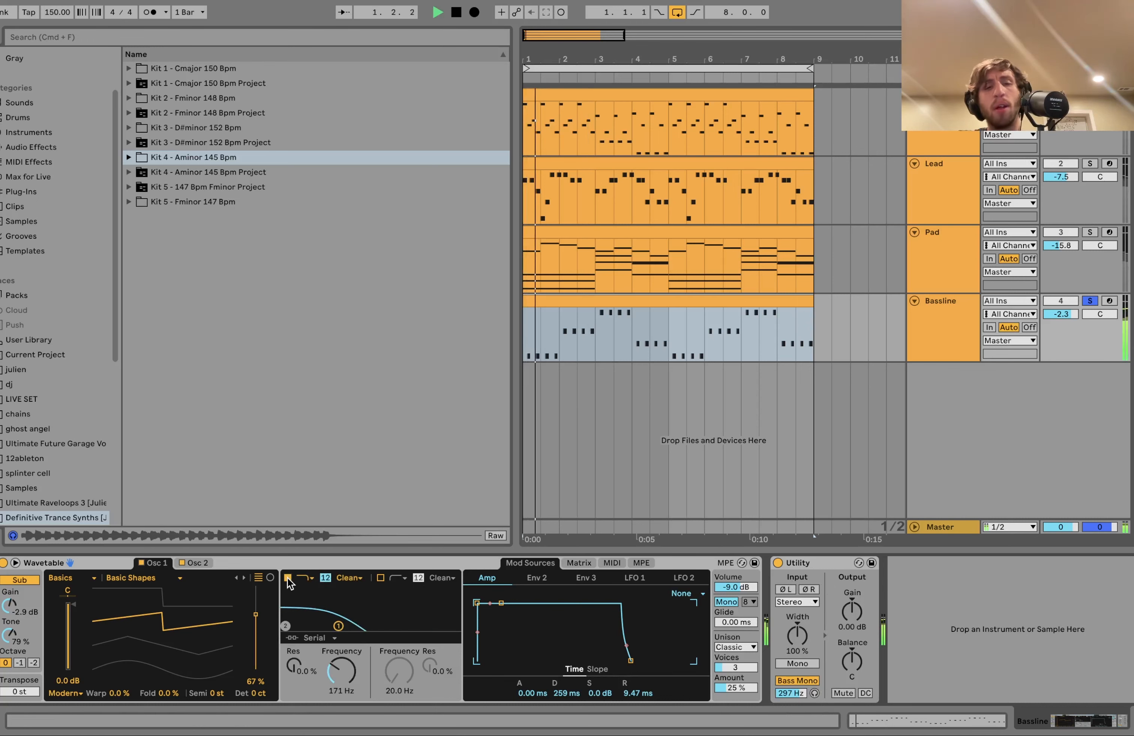
{"action": "key", "text": "space"}
- Examine the Env 2 modulation of Filter 1 Freq in Wavetable's modulation matrix and listen to the bassline
{"action": "left_click", "coordinate": [588, 563]}
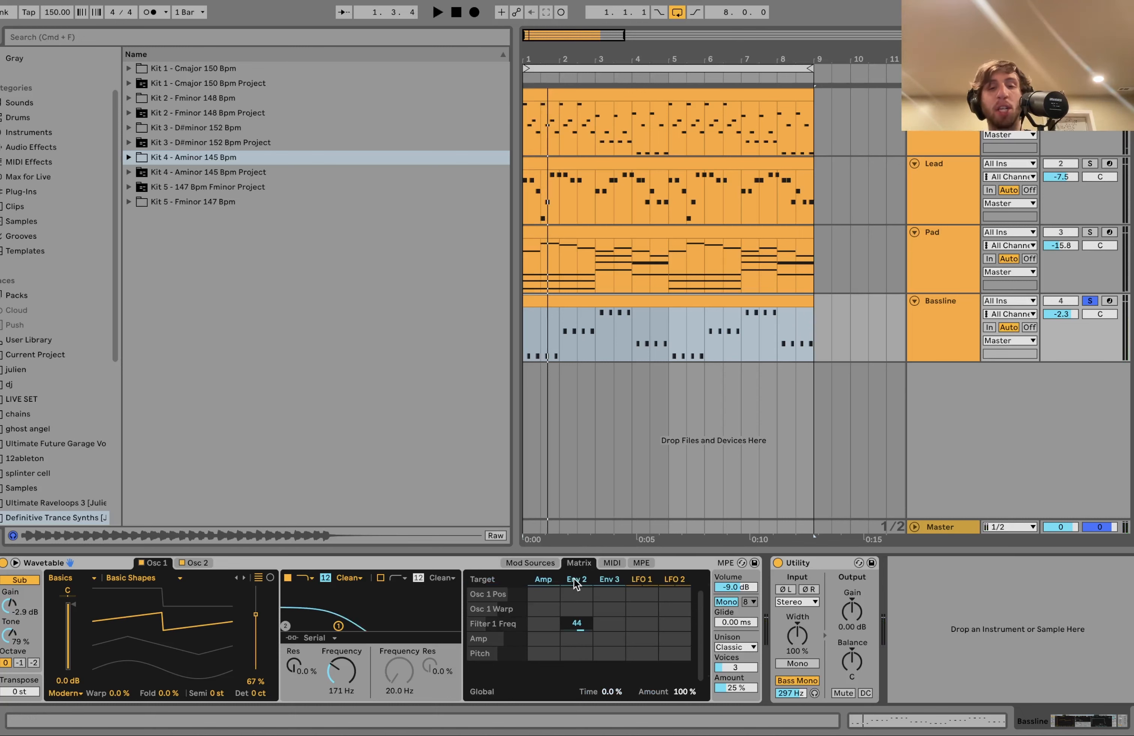
{"action": "left_click", "coordinate": [574, 581]}
{"action": "left_click", "coordinate": [571, 563]}
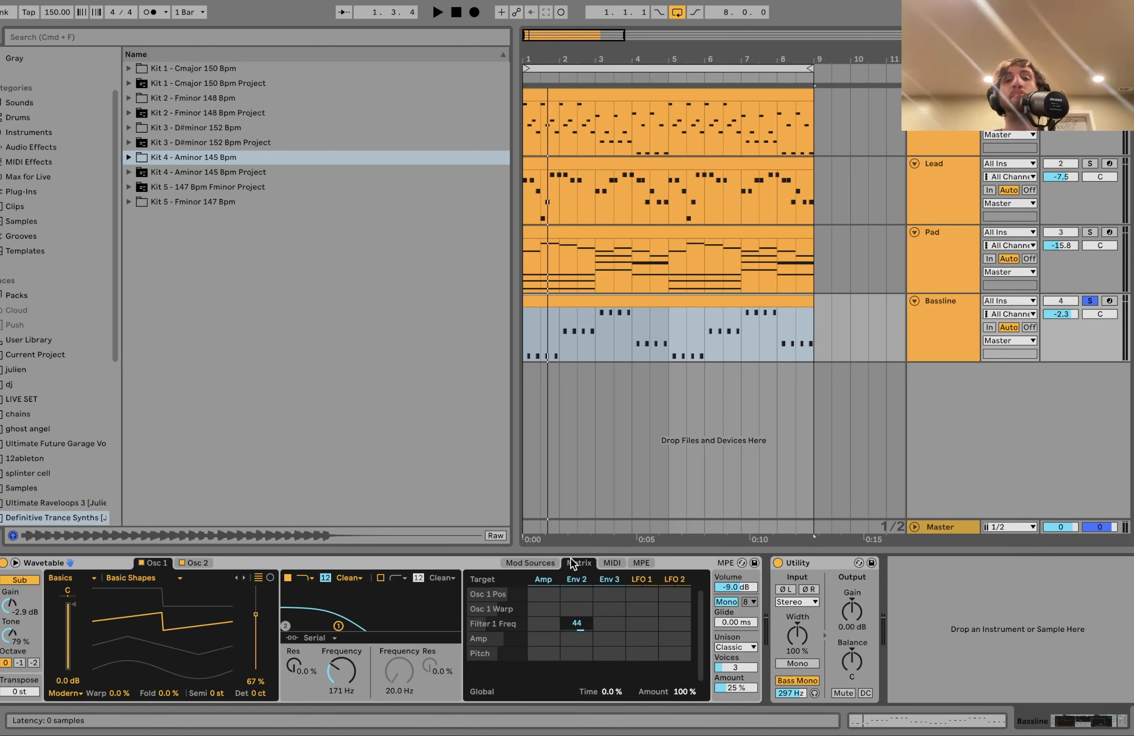
{"action": "key", "text": "space"}
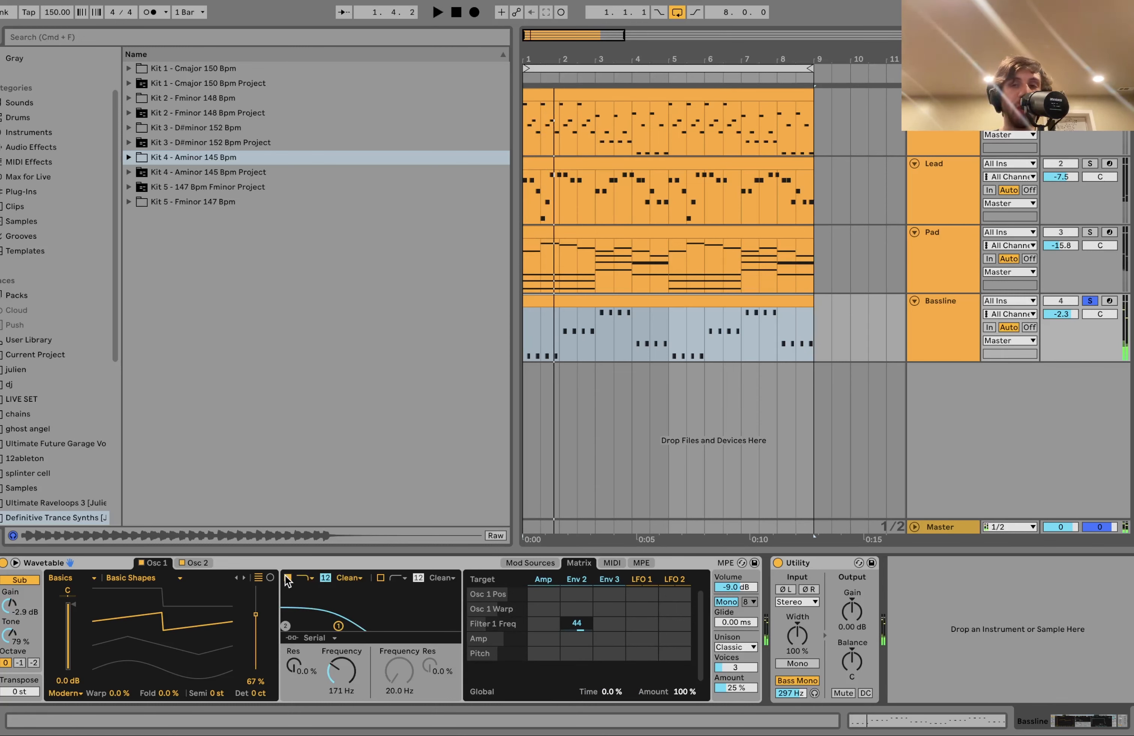
{"action": "key", "text": "space"}
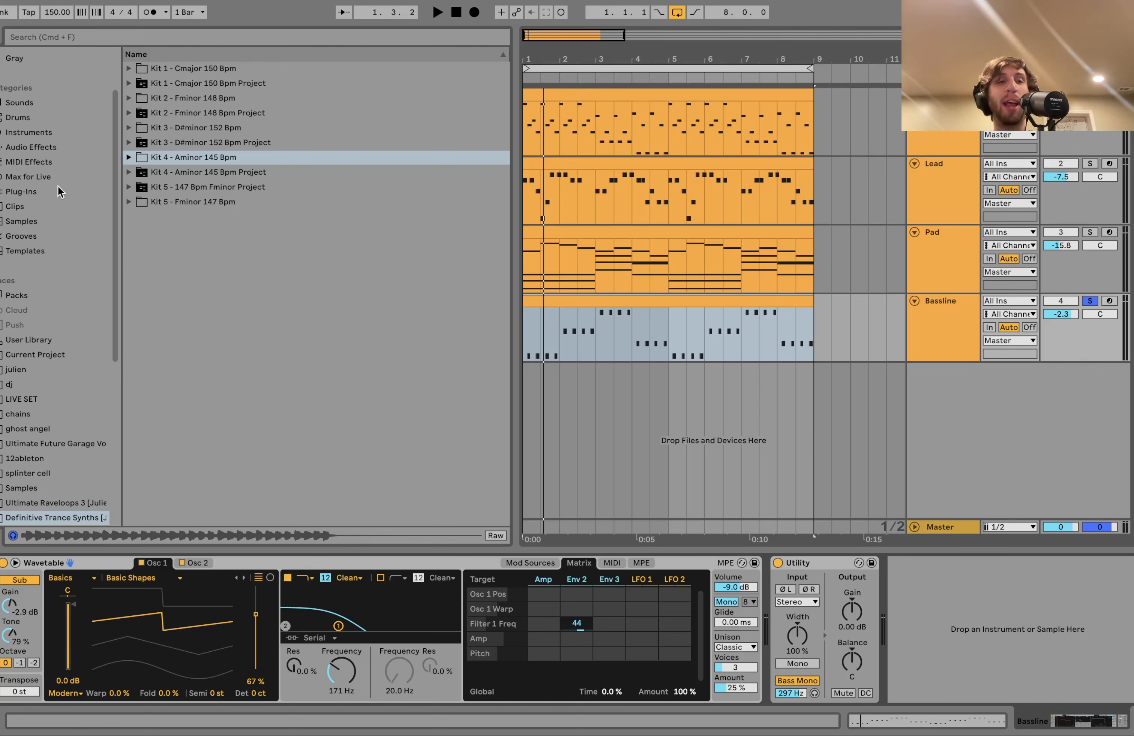
- Add an EQ Eight audio effect to the end of the Bassline track's device chain
{"action": "left_click", "coordinate": [31, 147]}
{"action": "double_click", "coordinate": [165, 175]}
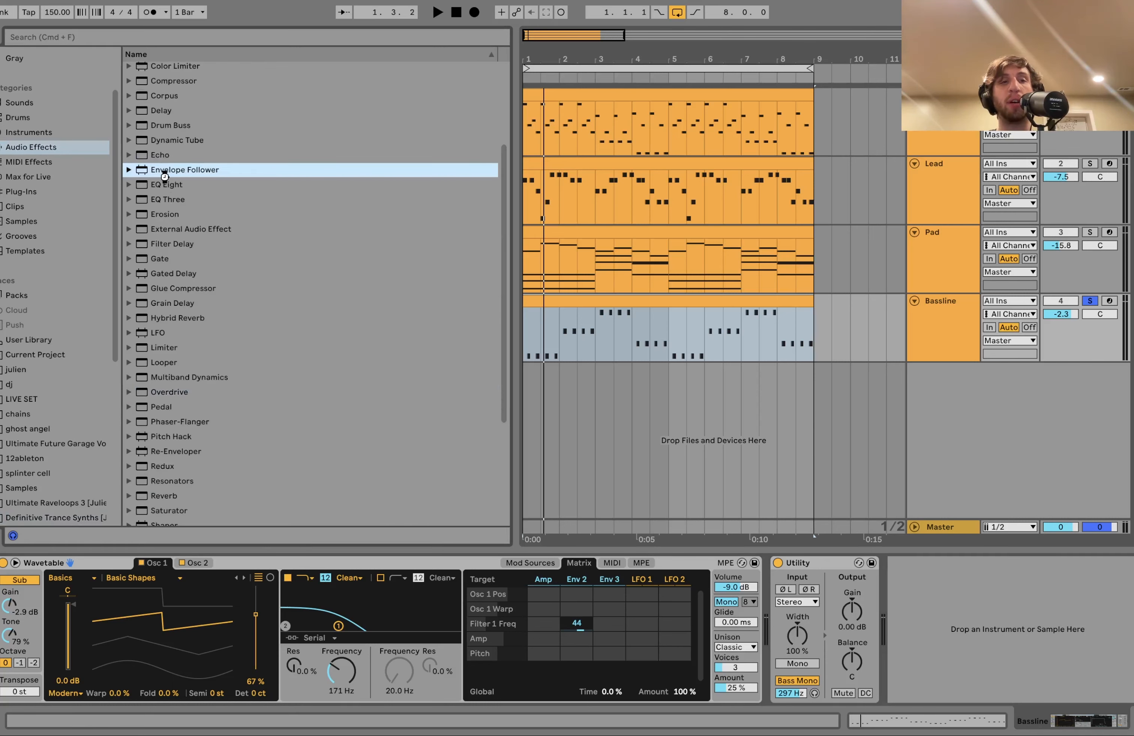
{"action": "key", "text": "super+z"}
{"action": "double_click", "coordinate": [169, 182]}
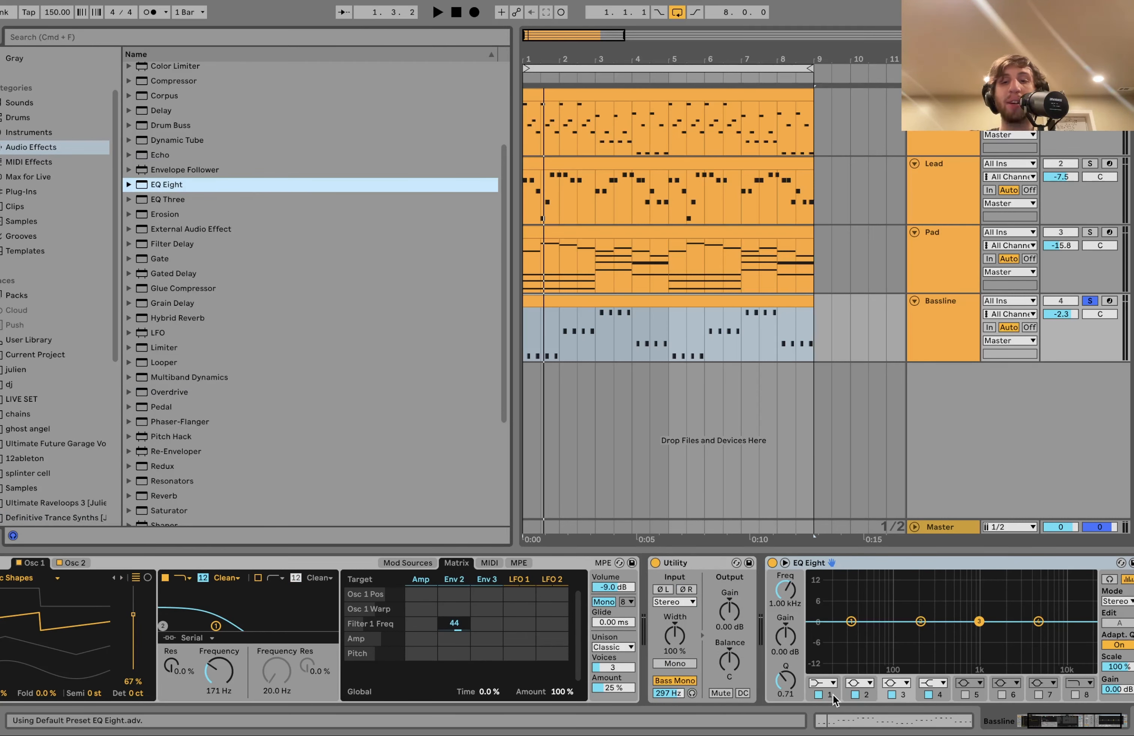
- Make EQ Eight's first band a low cut at 40.7 Hz and place EQ Eight between Wavetable and Utility
{"action": "left_click", "coordinate": [825, 682]}
{"action": "left_click", "coordinate": [816, 591]}
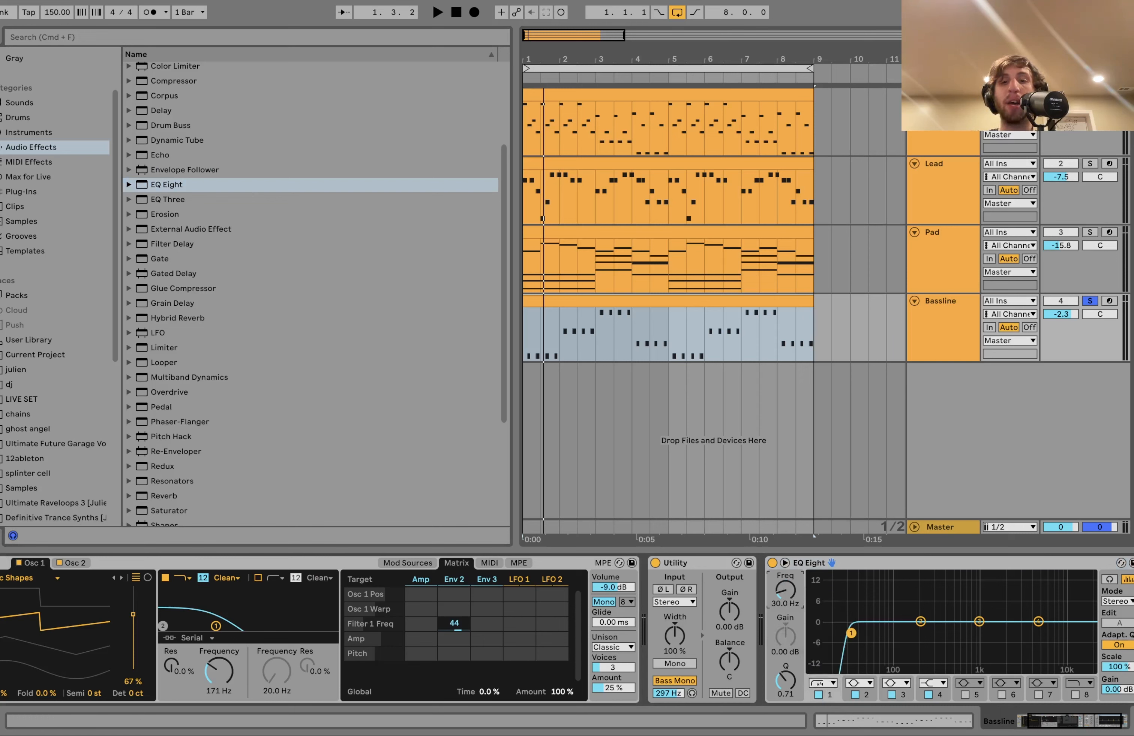
{"action": "mouse_move", "coordinate": [785, 590]}
{"action": "left_mouse_down"}
{"action": "mouse_move", "coordinate": [785, 576]}
{"action": "mouse_move", "coordinate": [787, 597]}
{"action": "left_mouse_up"}
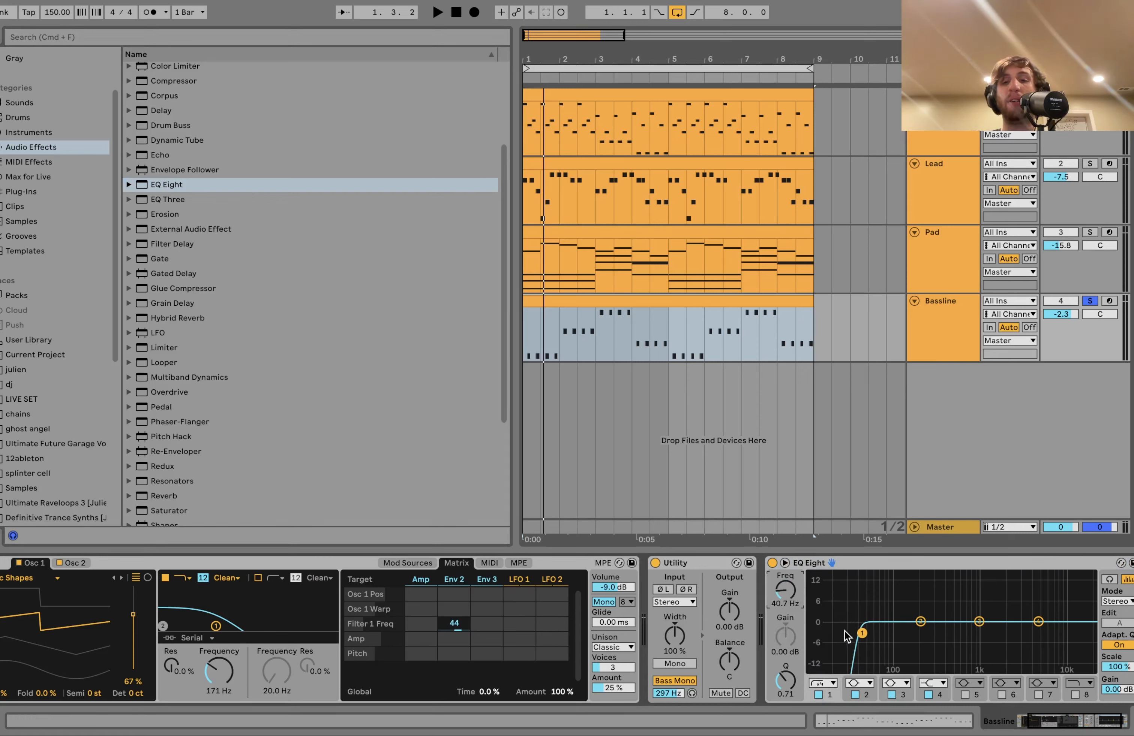
{"action": "left_click_drag", "start_coordinate": [843, 563], "coordinate": [715, 568]}
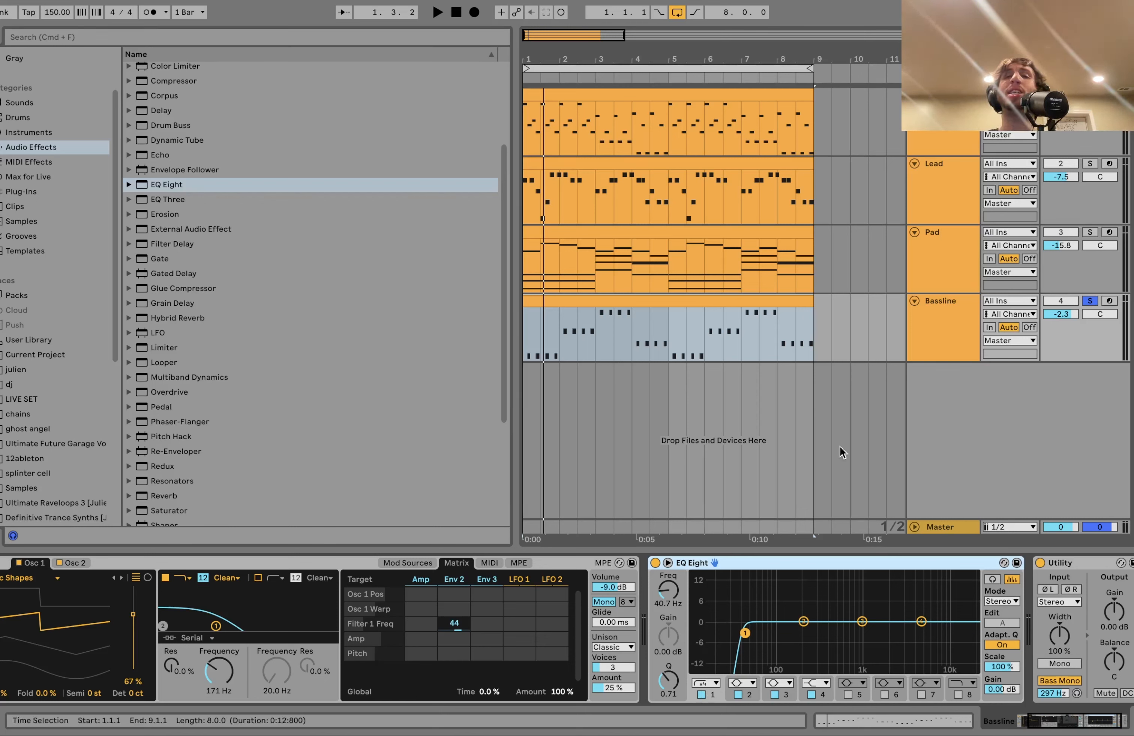
- Solo the Lead track alongside the Bassline, listen to both, and show the Lead clip's notes in a compact vertical view
{"action": "left_click", "coordinate": [1089, 164]}
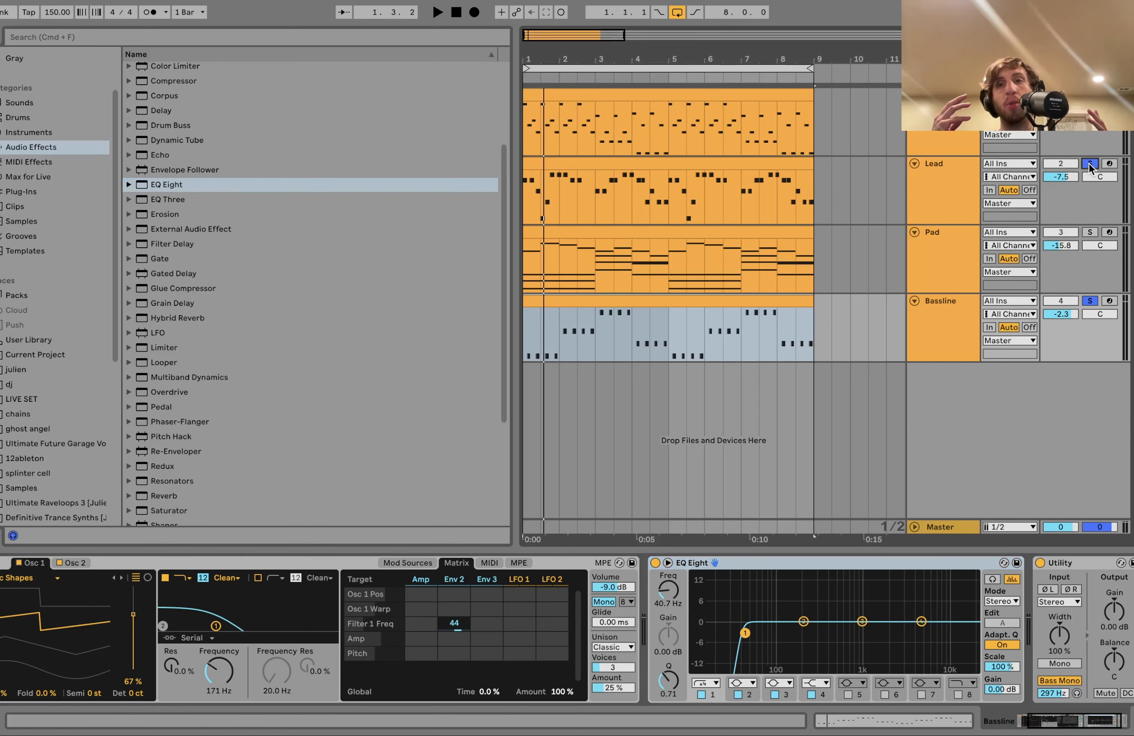
{"action": "key", "text": "space"}
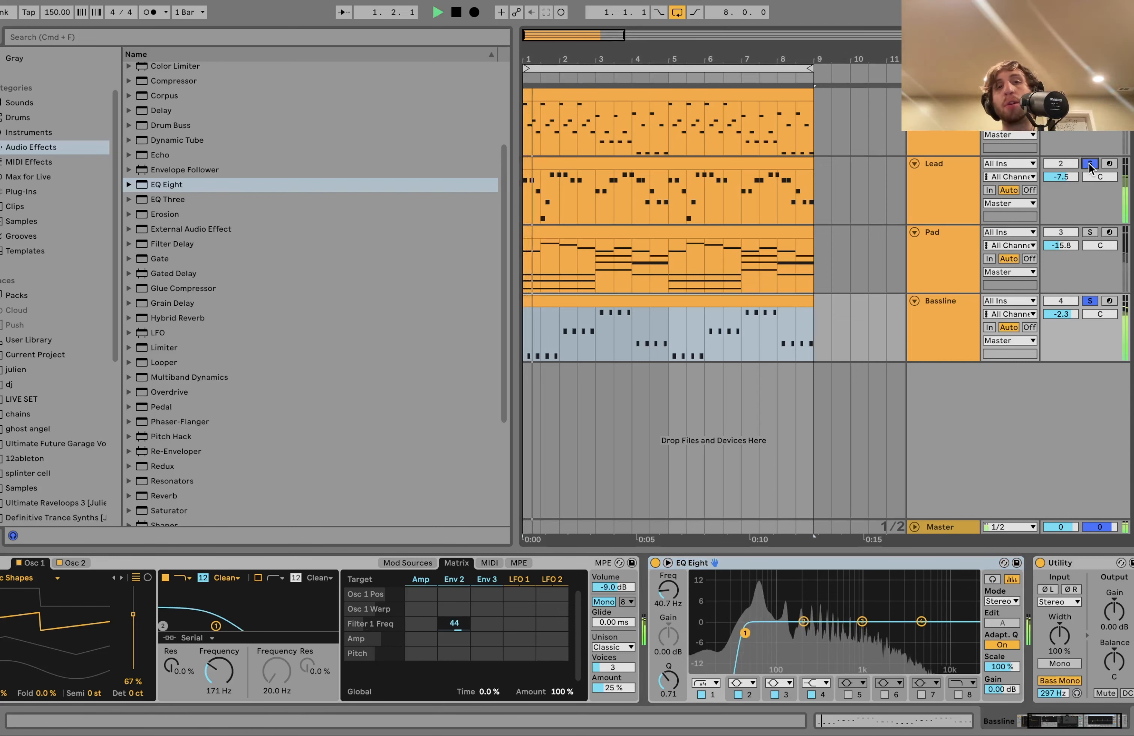
{"action": "double_click", "coordinate": [761, 166]}
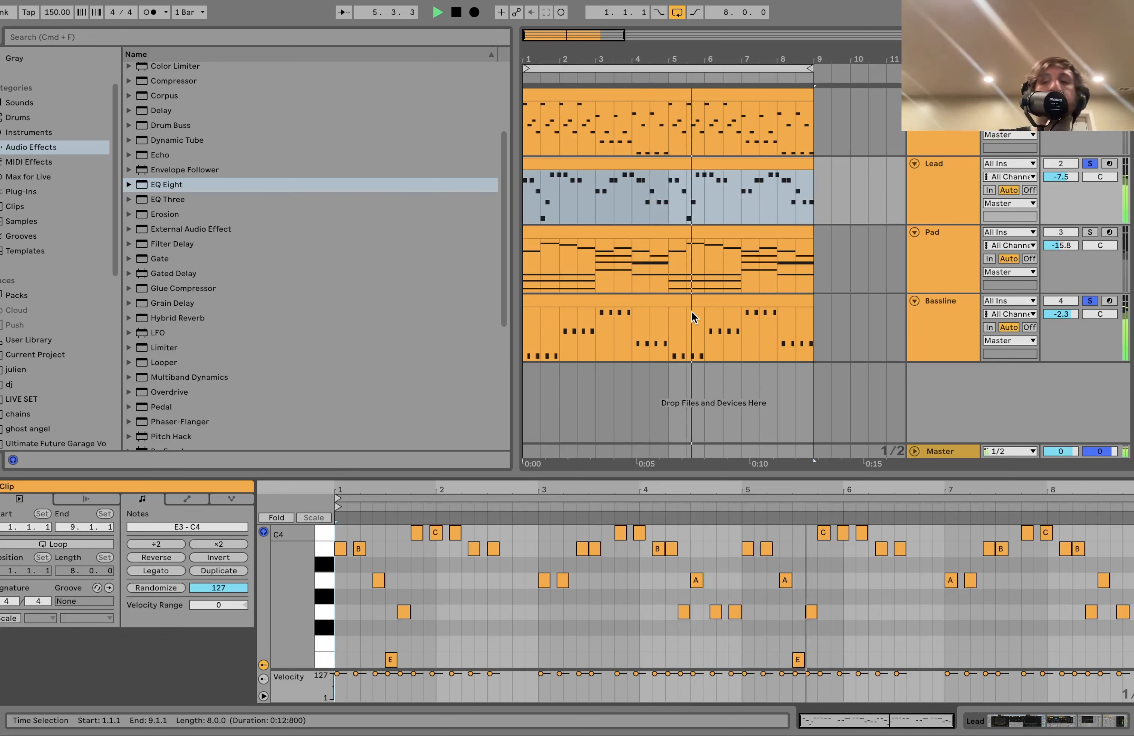
{"action": "key", "text": "space"}
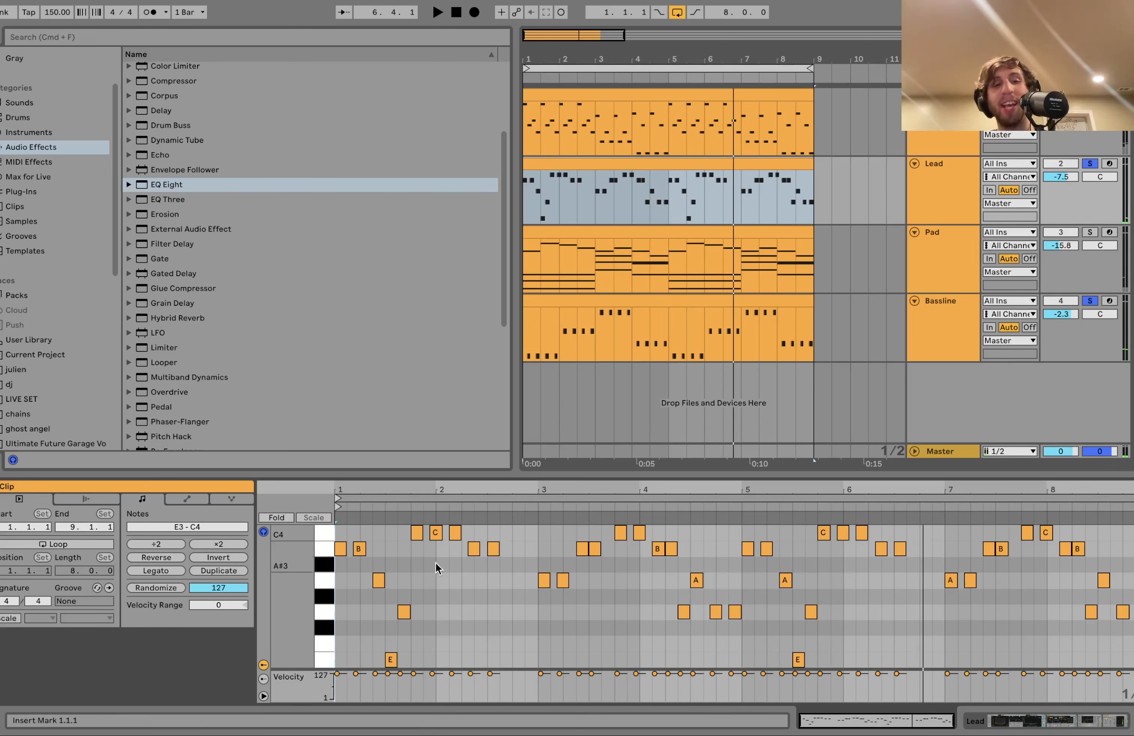
{"action": "scroll", "coordinate": [410, 576], "scroll_direction": "up", "scroll_amount": 1}
{"action": "scroll", "coordinate": [410, 576], "scroll_direction": "up", "scroll_amount": 2}
{"action": "scroll", "coordinate": [410, 577], "scroll_direction": "down", "scroll_amount": 2}
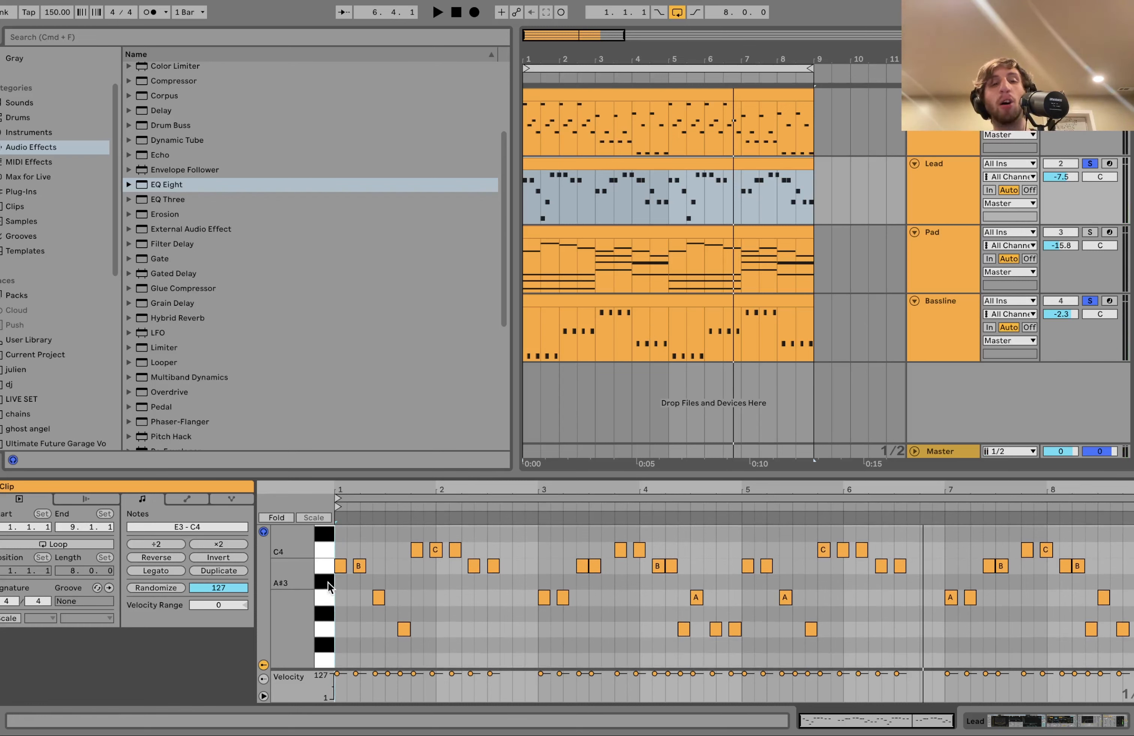
{"action": "left_click_drag", "start_coordinate": [296, 589], "coordinate": [293, 586]}
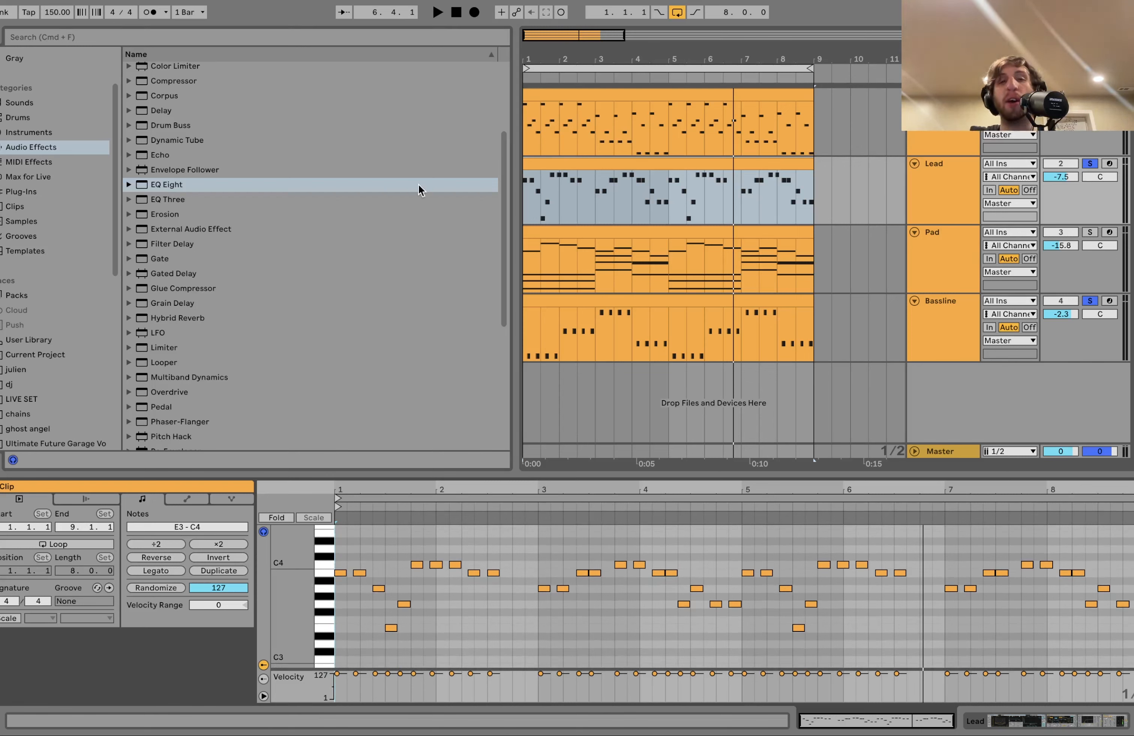
- Open the Bassline clip and audition its C1 and E1 keys alternately to compare the bass notes
{"action": "left_click", "coordinate": [547, 298]}
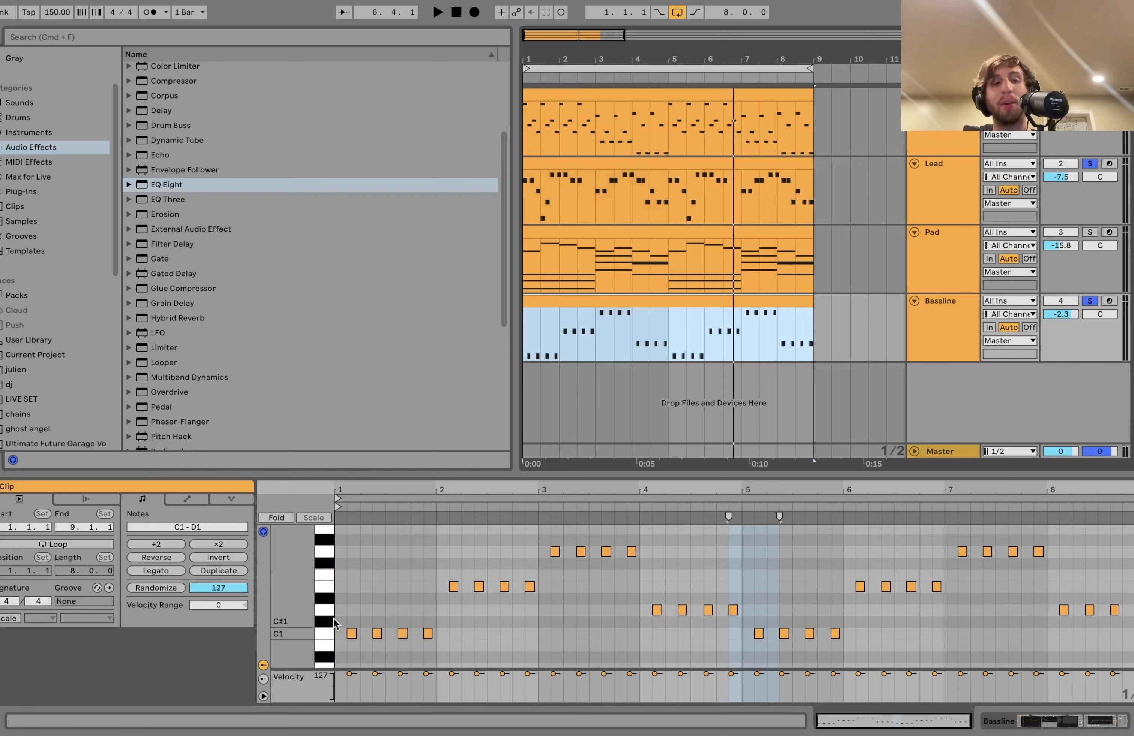
{"action": "left_click", "coordinate": [328, 634]}
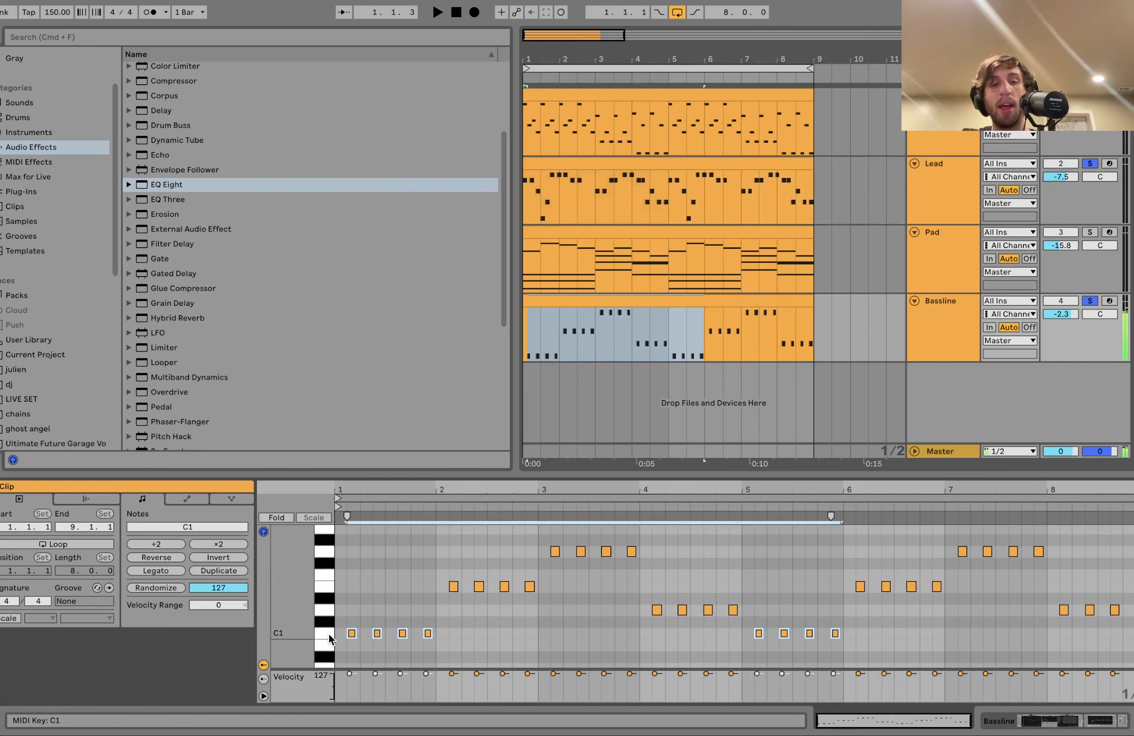
{"action": "scroll", "coordinate": [328, 598], "scroll_direction": "down", "scroll_amount": 2}
{"action": "left_click", "coordinate": [325, 549]}
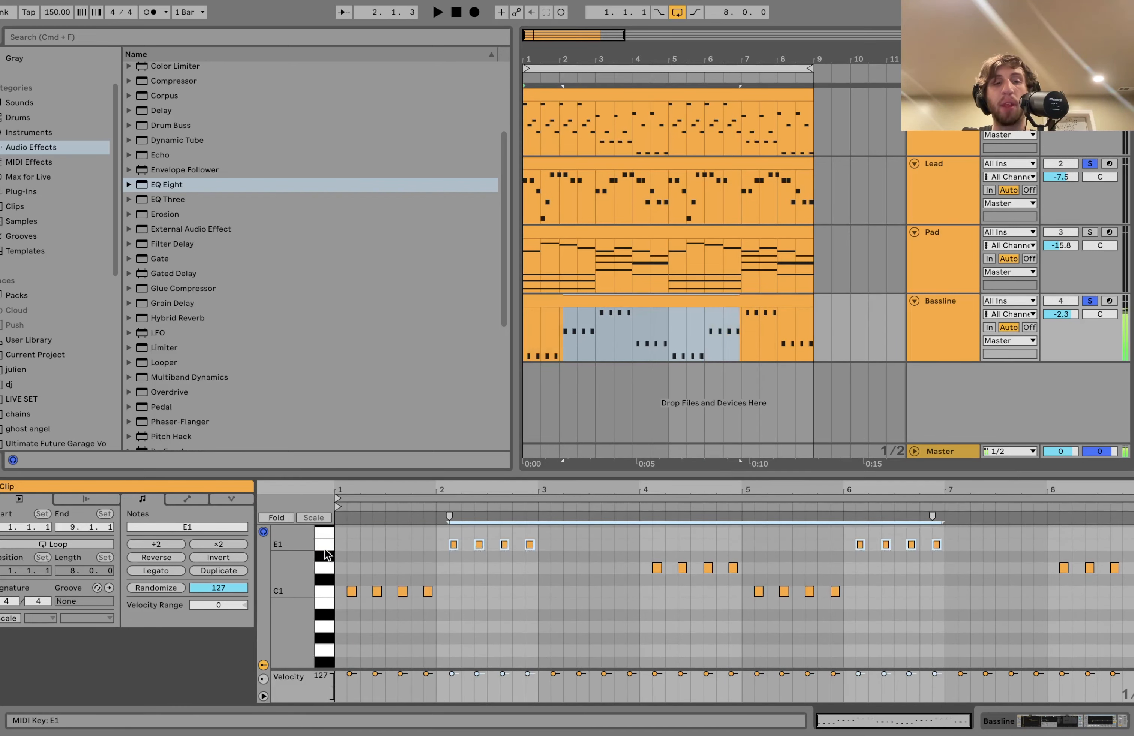
{"action": "left_click", "coordinate": [325, 592]}
{"action": "left_click", "coordinate": [324, 542]}
{"action": "left_click", "coordinate": [325, 599]}
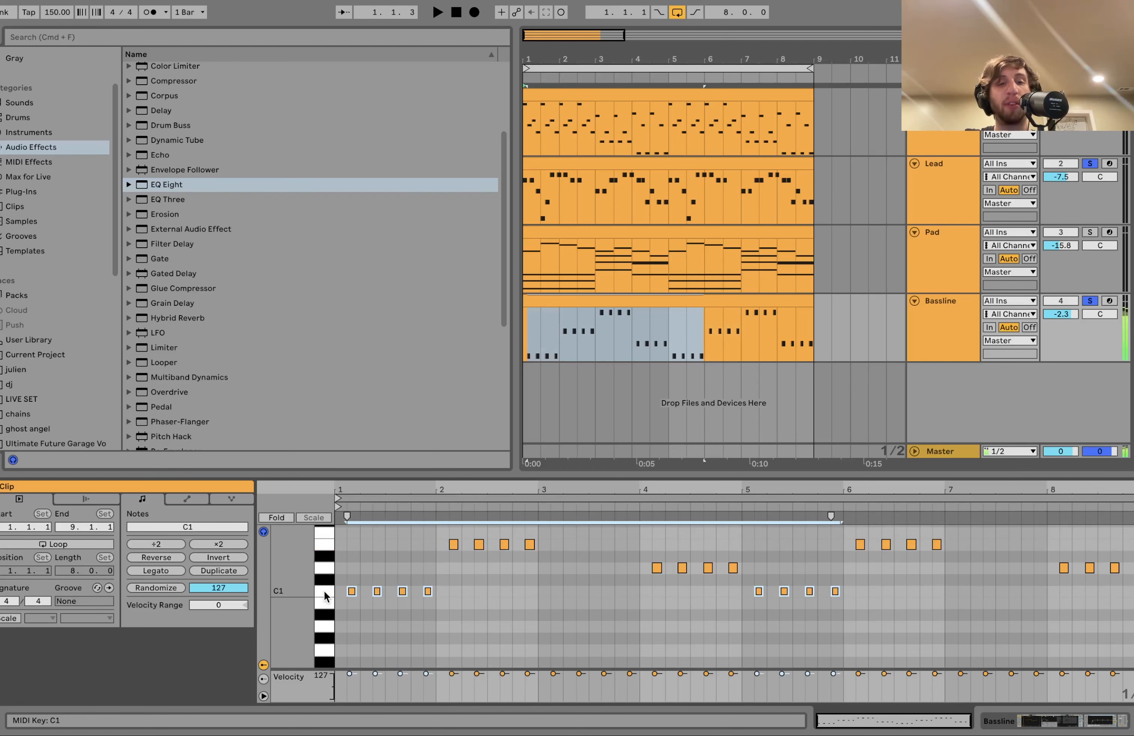
{"action": "left_click", "coordinate": [324, 542]}
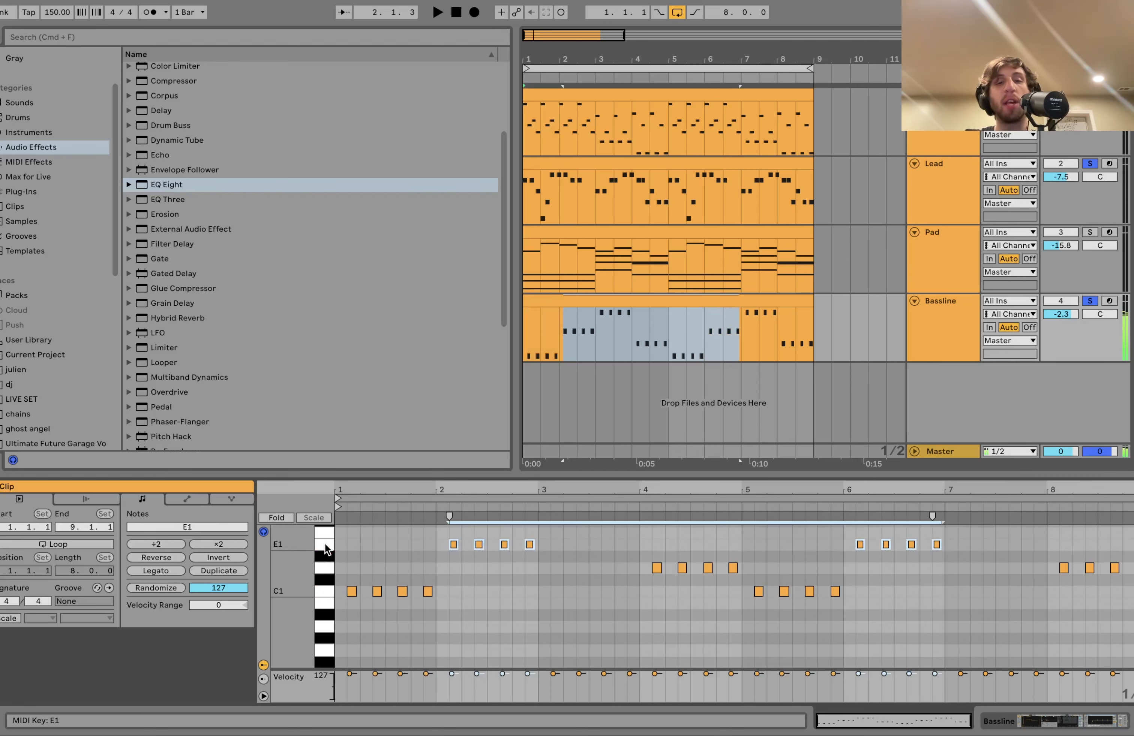
- Audition A0, C1 and E1 repeatedly in the Bassline clip to hear how the bass notes relate to the A root
{"action": "left_click", "coordinate": [323, 625]}
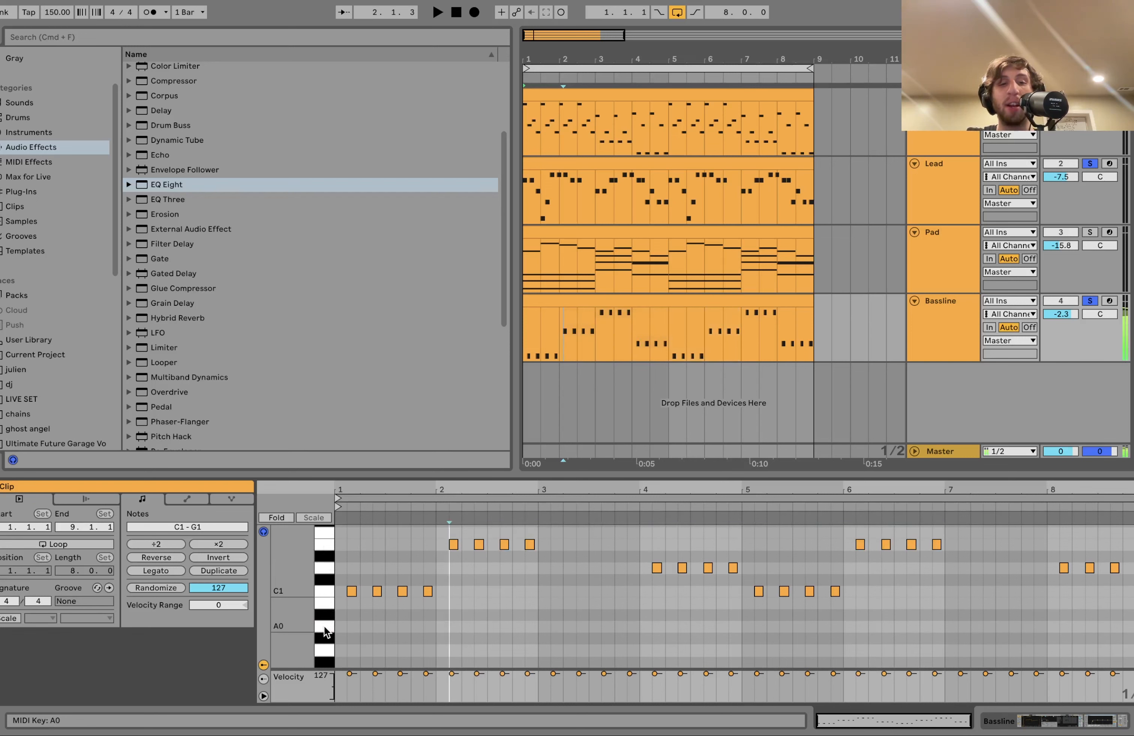
{"action": "left_click", "coordinate": [323, 591]}
{"action": "left_click", "coordinate": [323, 547]}
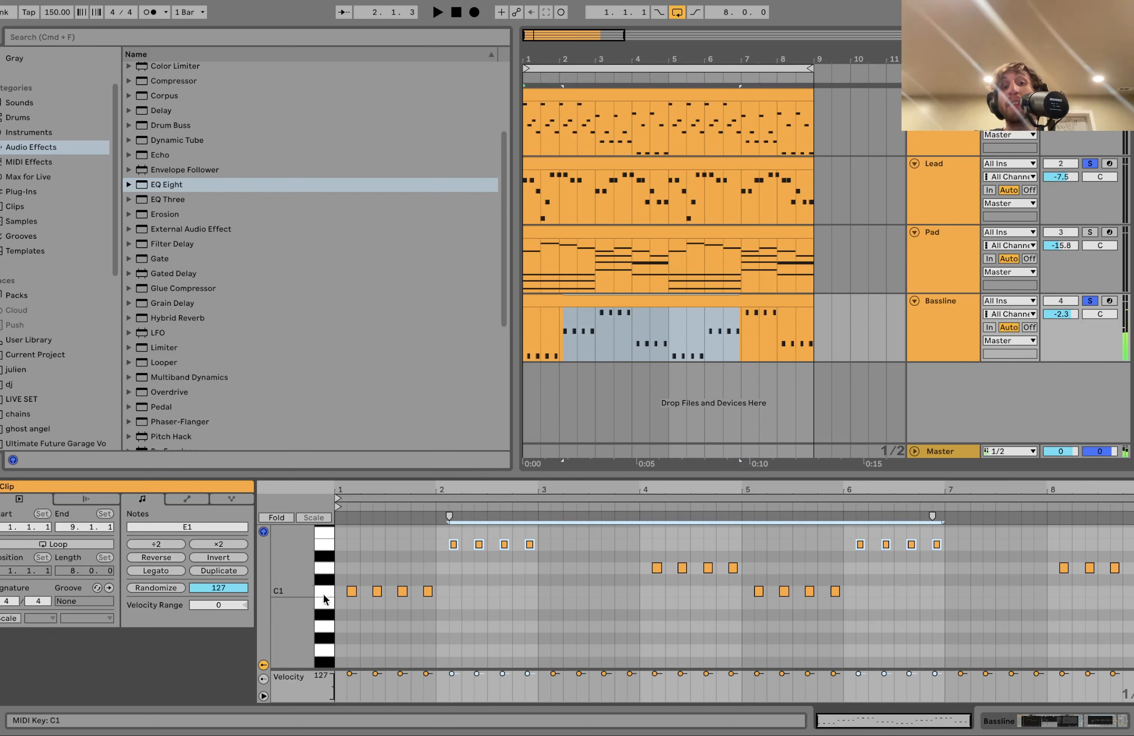
{"action": "left_click", "coordinate": [327, 627]}
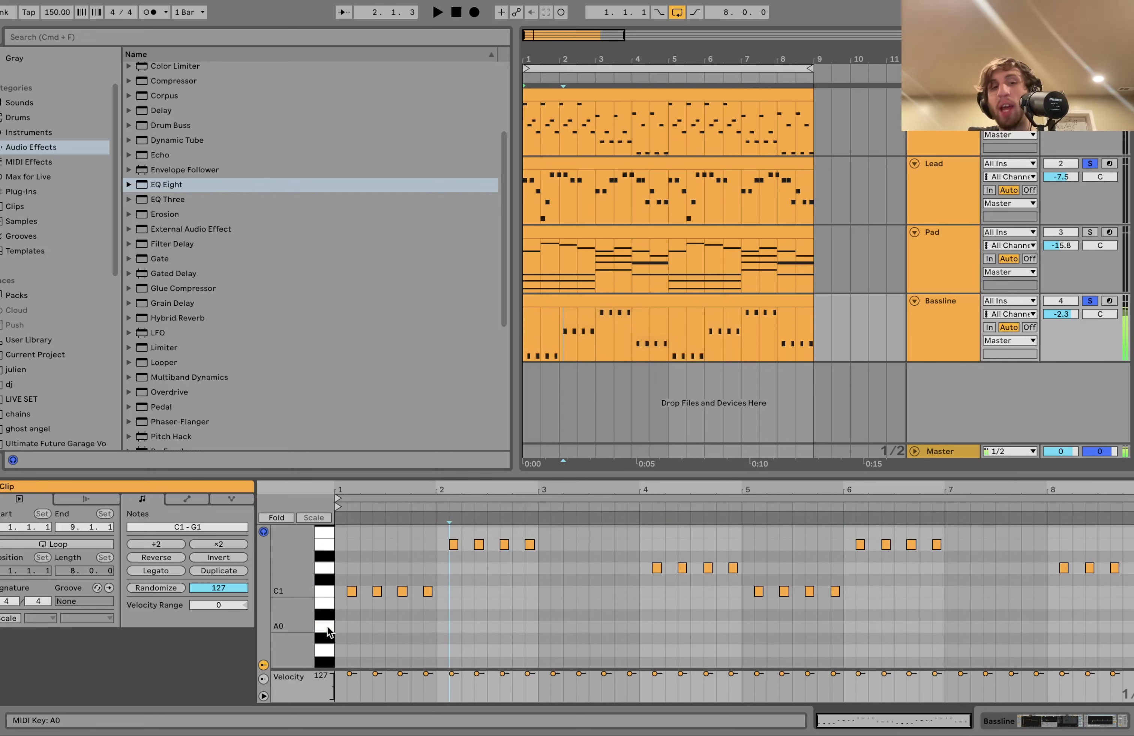
{"action": "left_click", "coordinate": [324, 592]}
{"action": "left_click", "coordinate": [324, 547]}
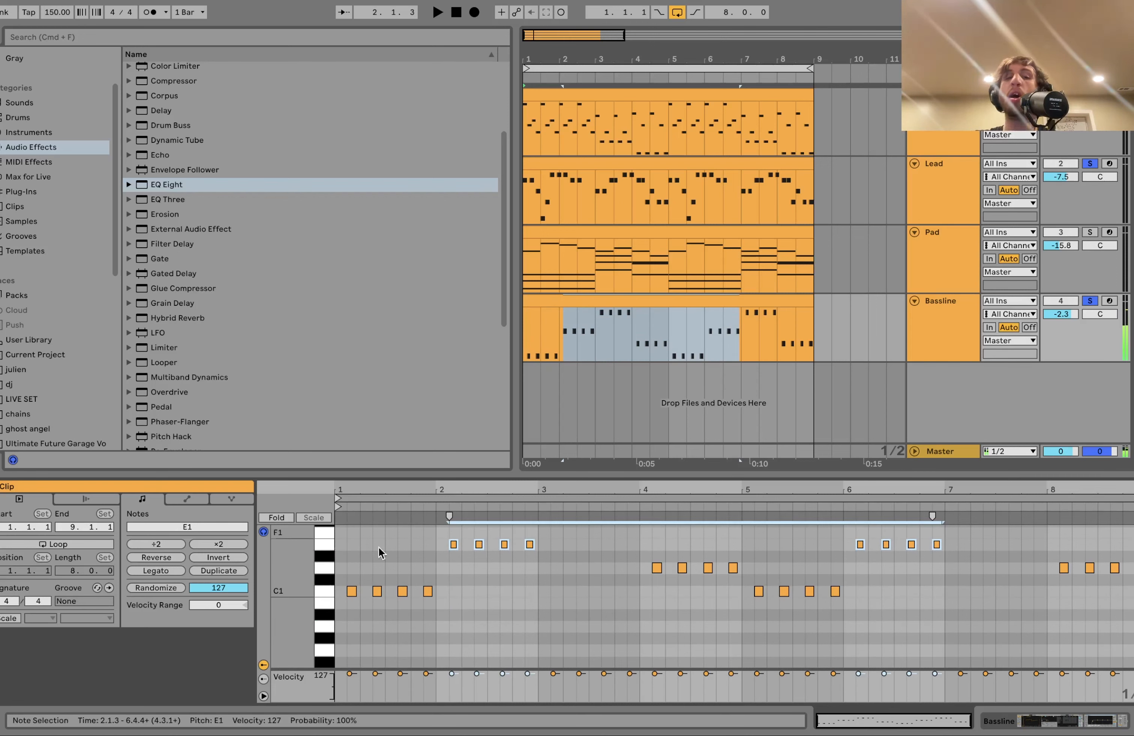
{"action": "left_click", "coordinate": [320, 626]}
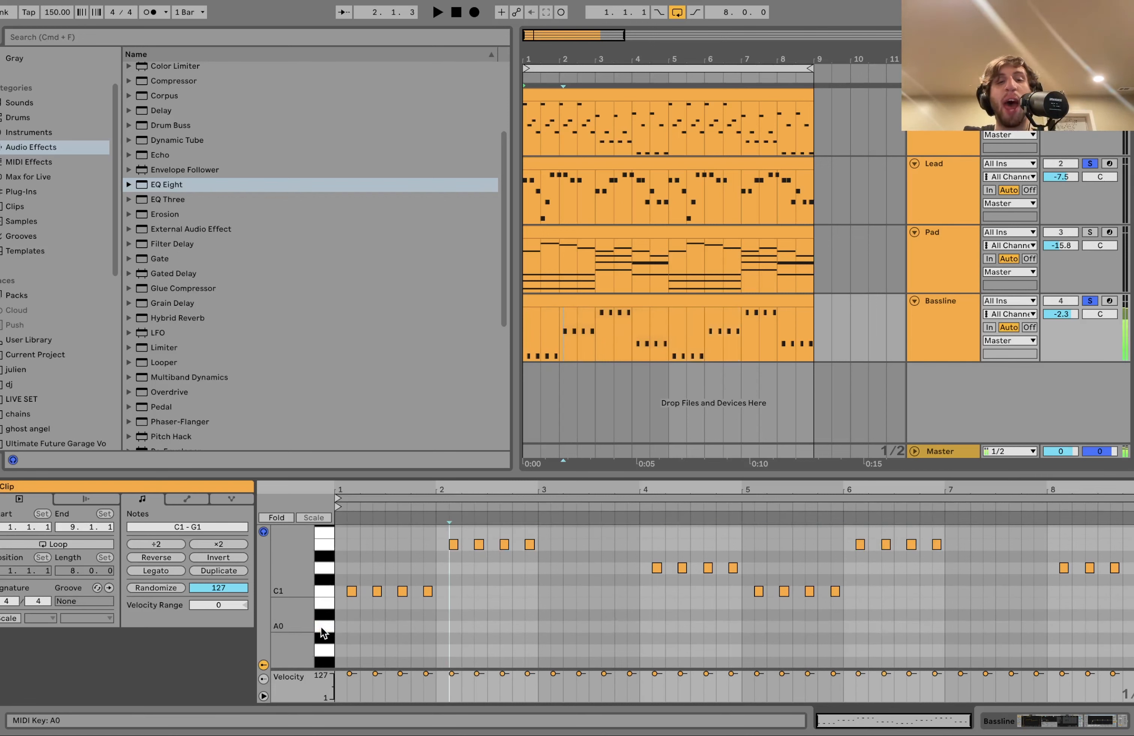
- Open the Lead clip and listen to the lead and bassline playing together
{"action": "left_click", "coordinate": [558, 163]}
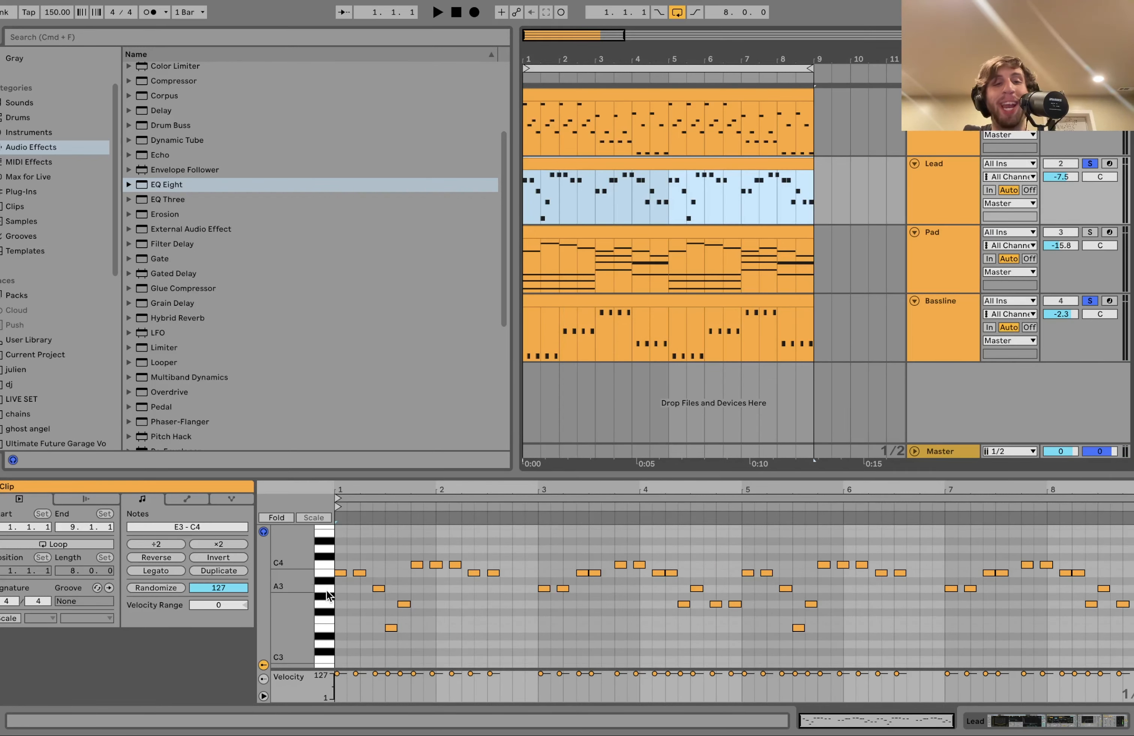
{"action": "key", "text": "space"}
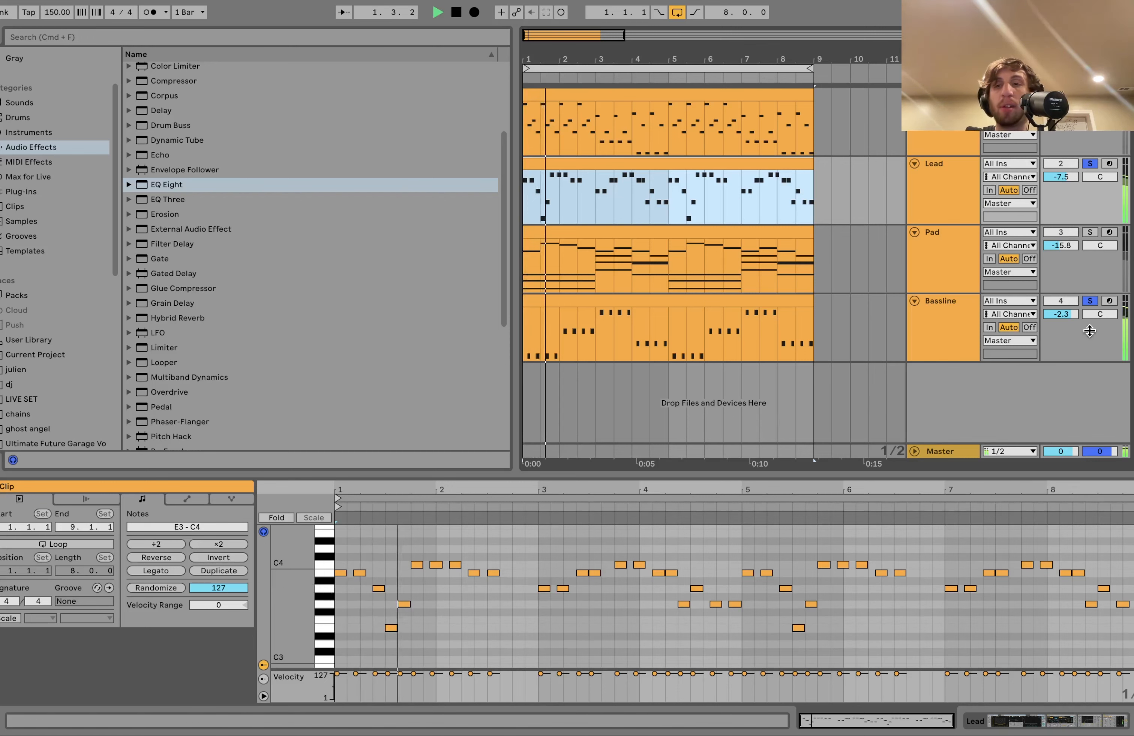
{"action": "key", "text": "space"}
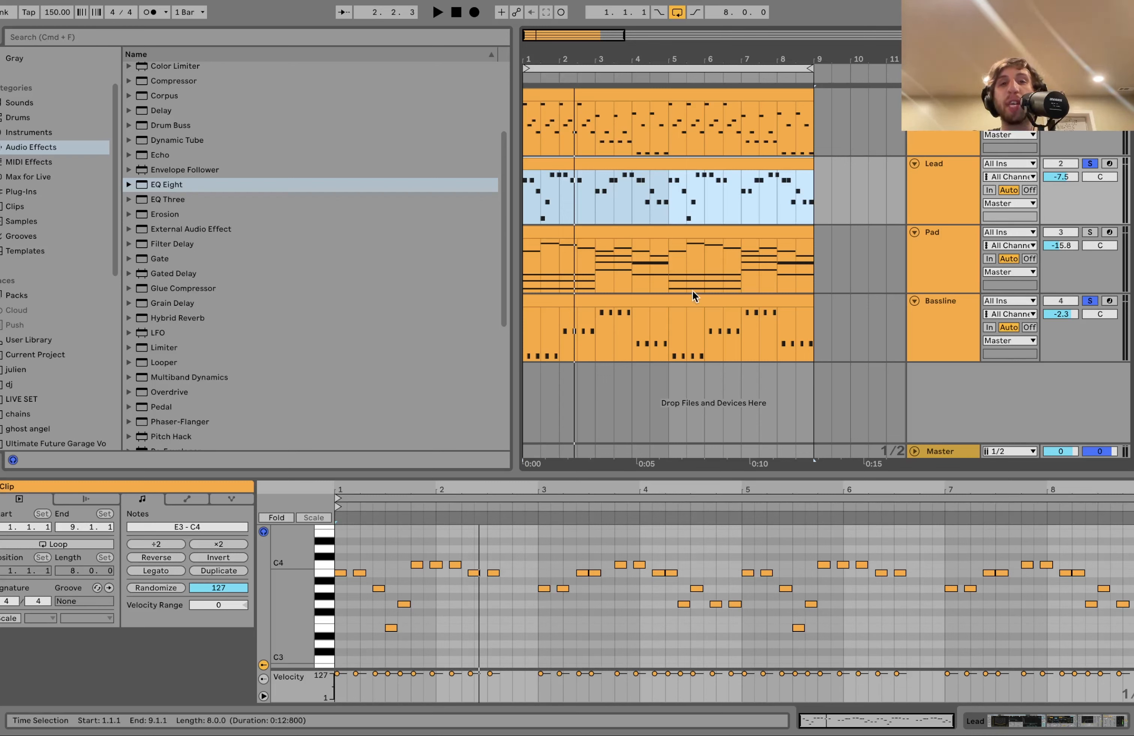
- Compare the notes of the Bassline and Lead clips, select the lead's B3 notes, and listen to both tracks together
{"action": "left_click", "coordinate": [620, 309]}
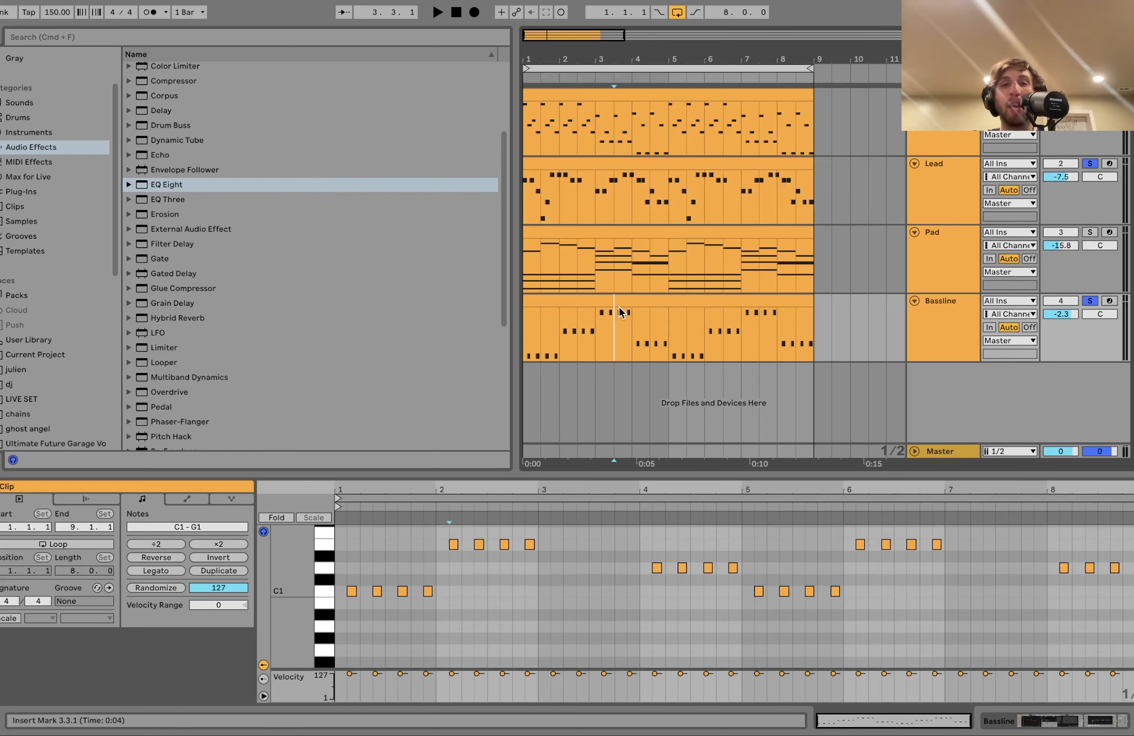
{"action": "left_click", "coordinate": [562, 160]}
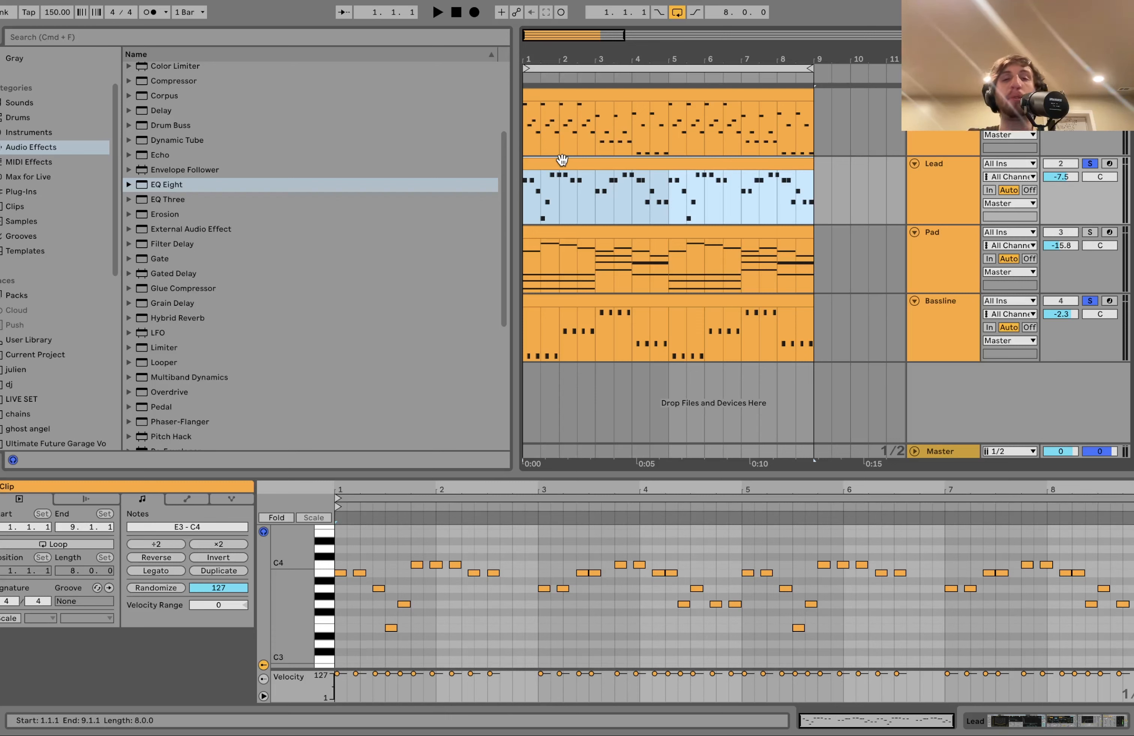
{"action": "left_click", "coordinate": [529, 312]}
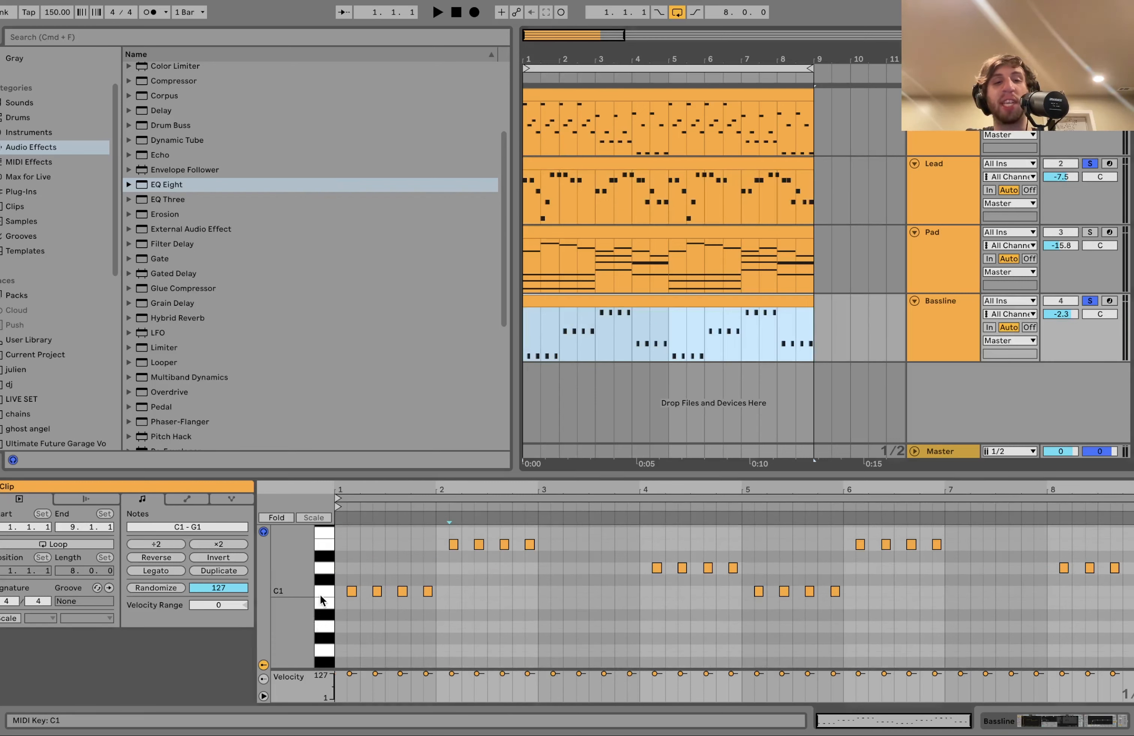
{"action": "left_click", "coordinate": [663, 160]}
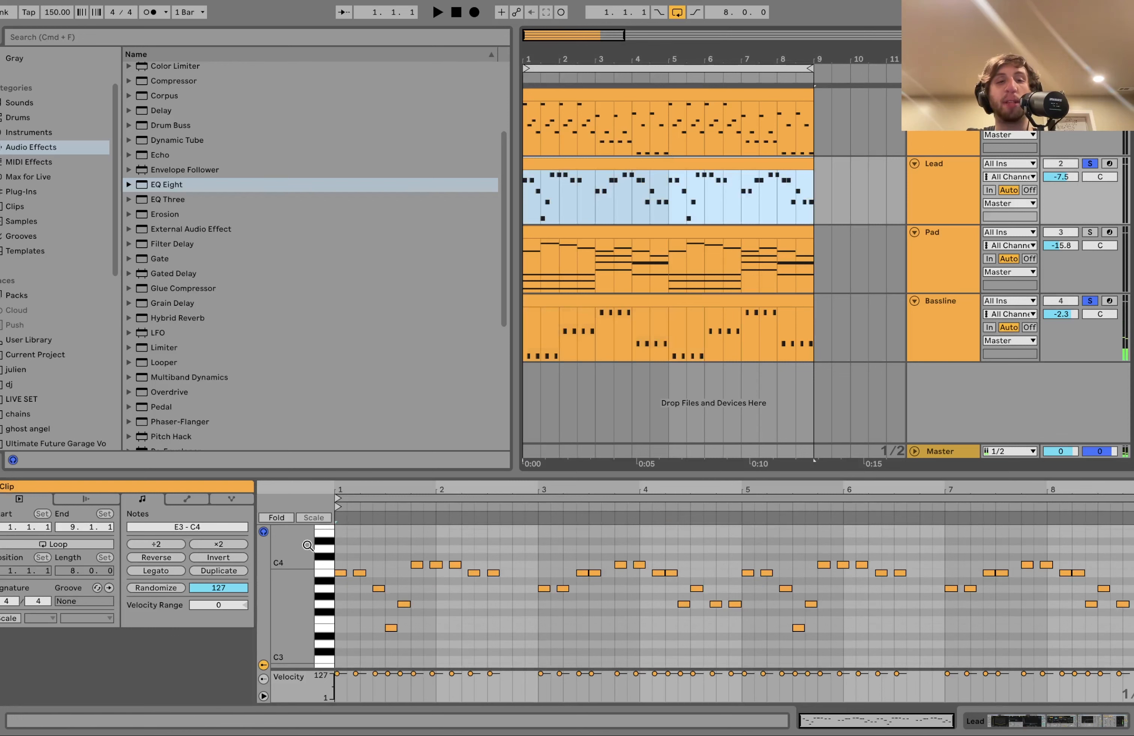
{"action": "left_click", "coordinate": [321, 572]}
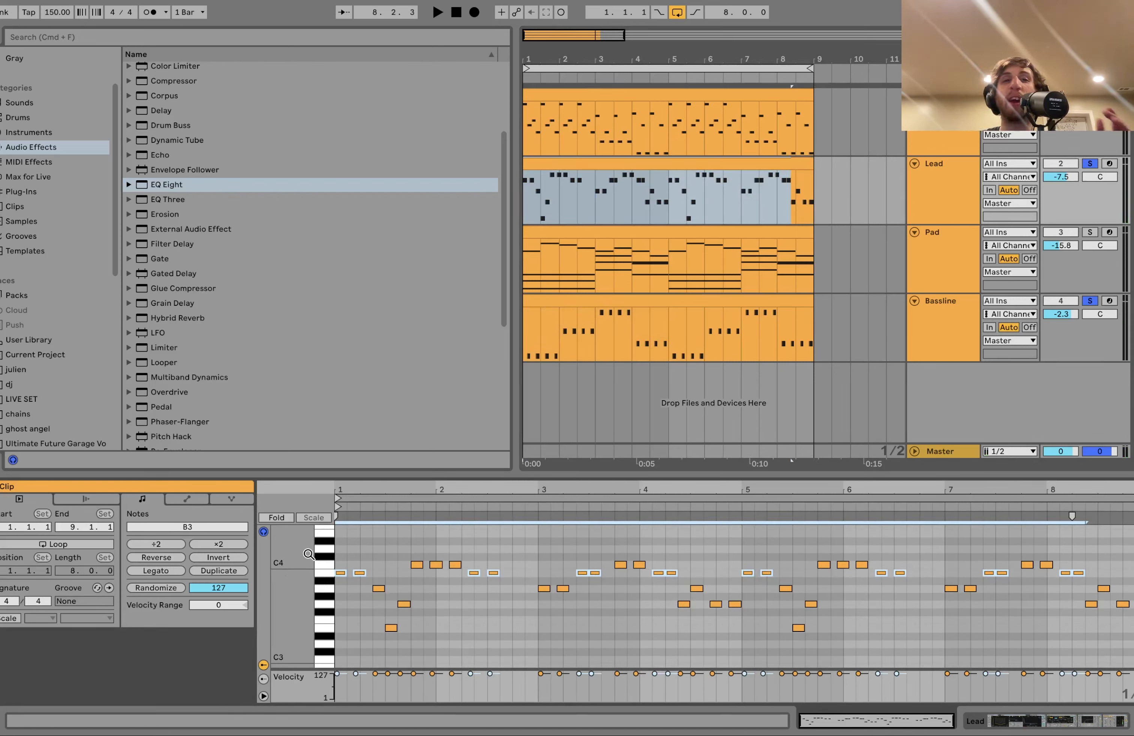
{"action": "key", "text": "space"}
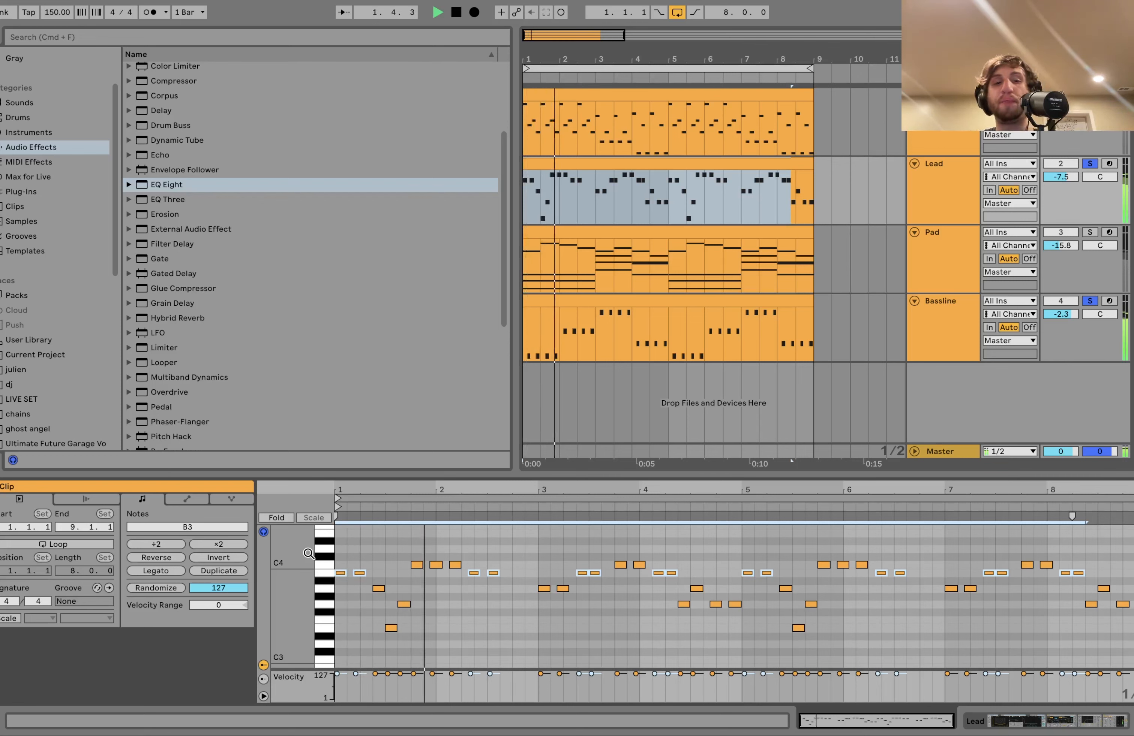
{"action": "key", "text": "space"}
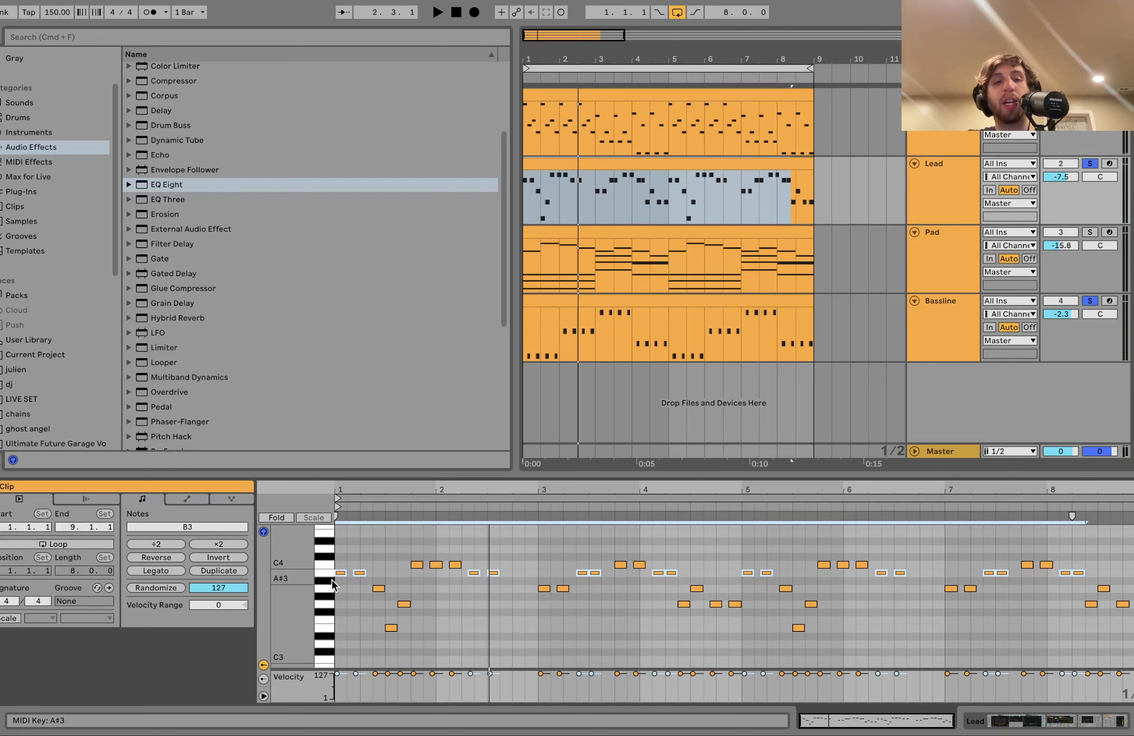
- Audition A#3 and C4 in the Lead clip and highlight the C4 and B3 notes around the start of bar 2
{"action": "left_click", "coordinate": [325, 588]}
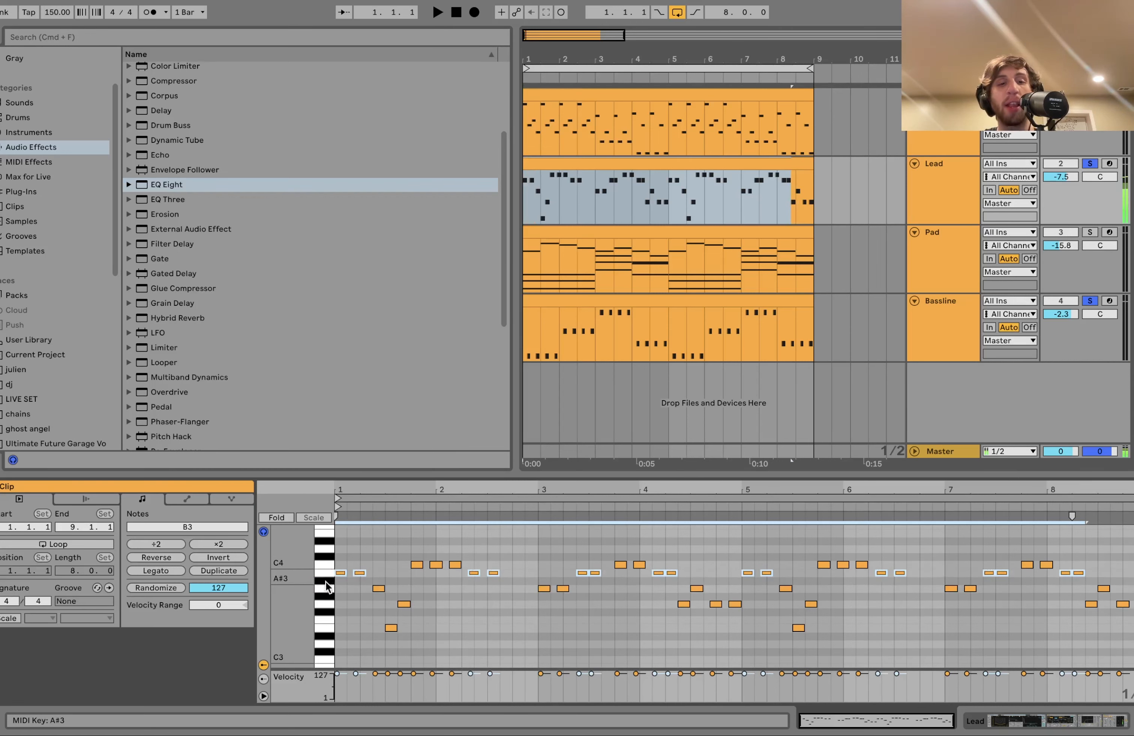
{"action": "left_click", "coordinate": [325, 566]}
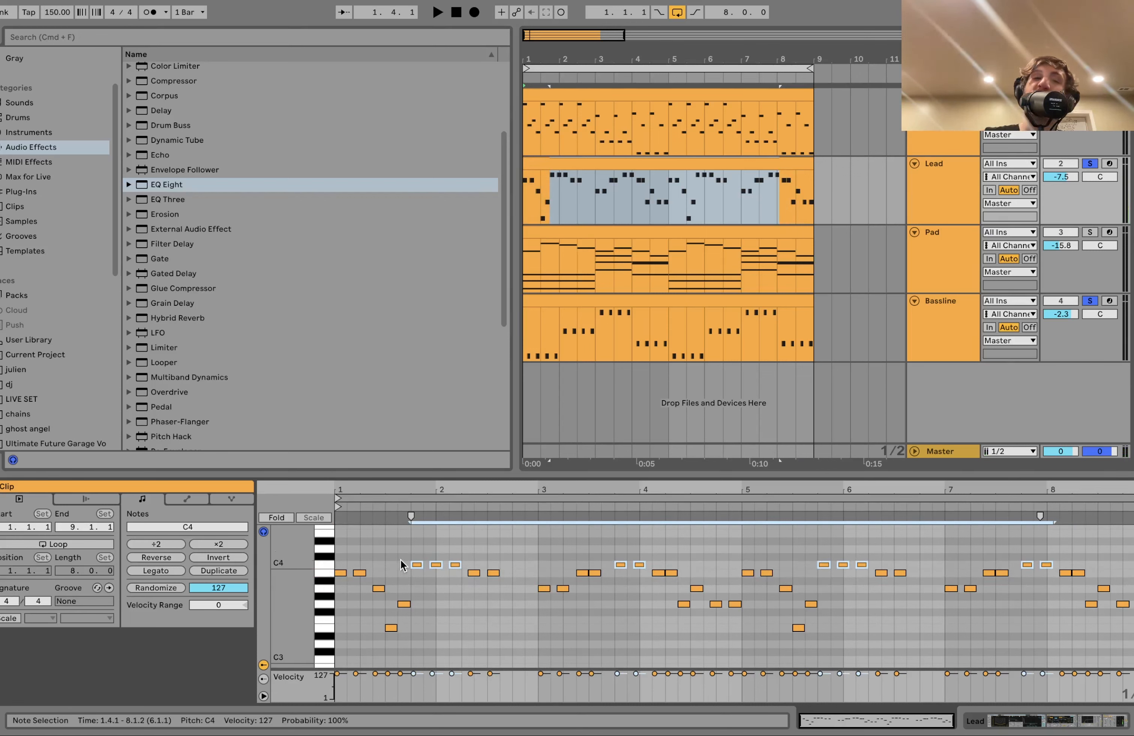
{"action": "left_click_drag", "start_coordinate": [440, 552], "coordinate": [479, 576]}
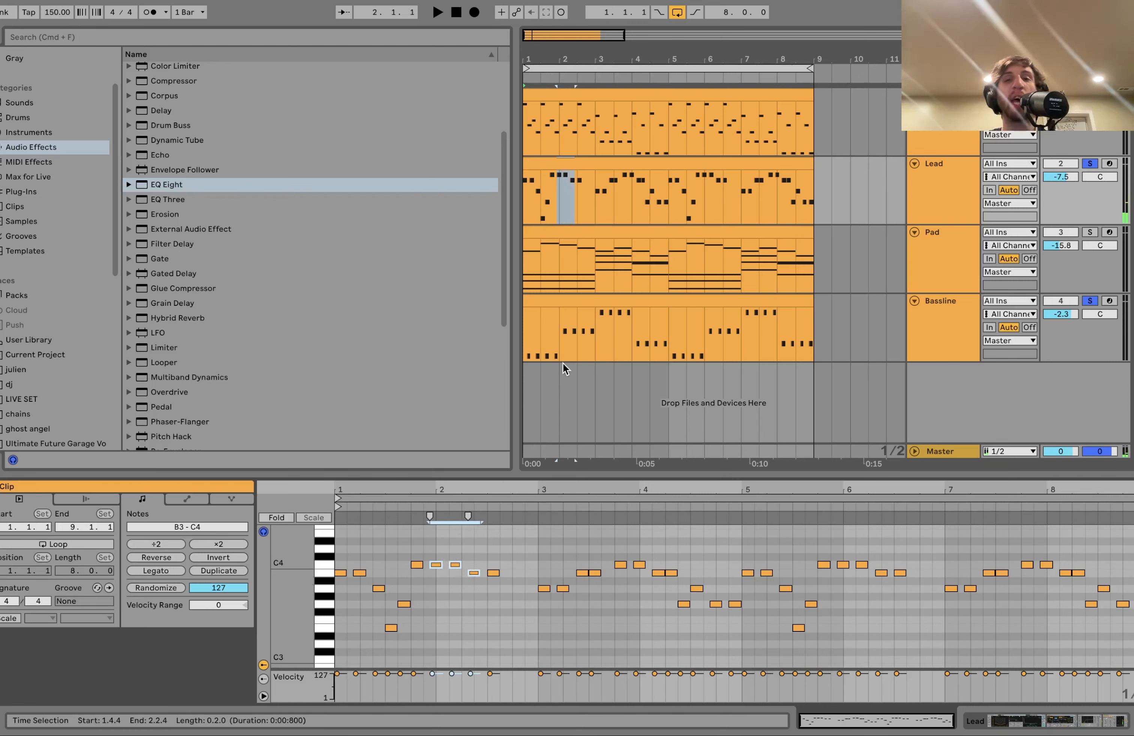
{"action": "left_click", "coordinate": [538, 203]}
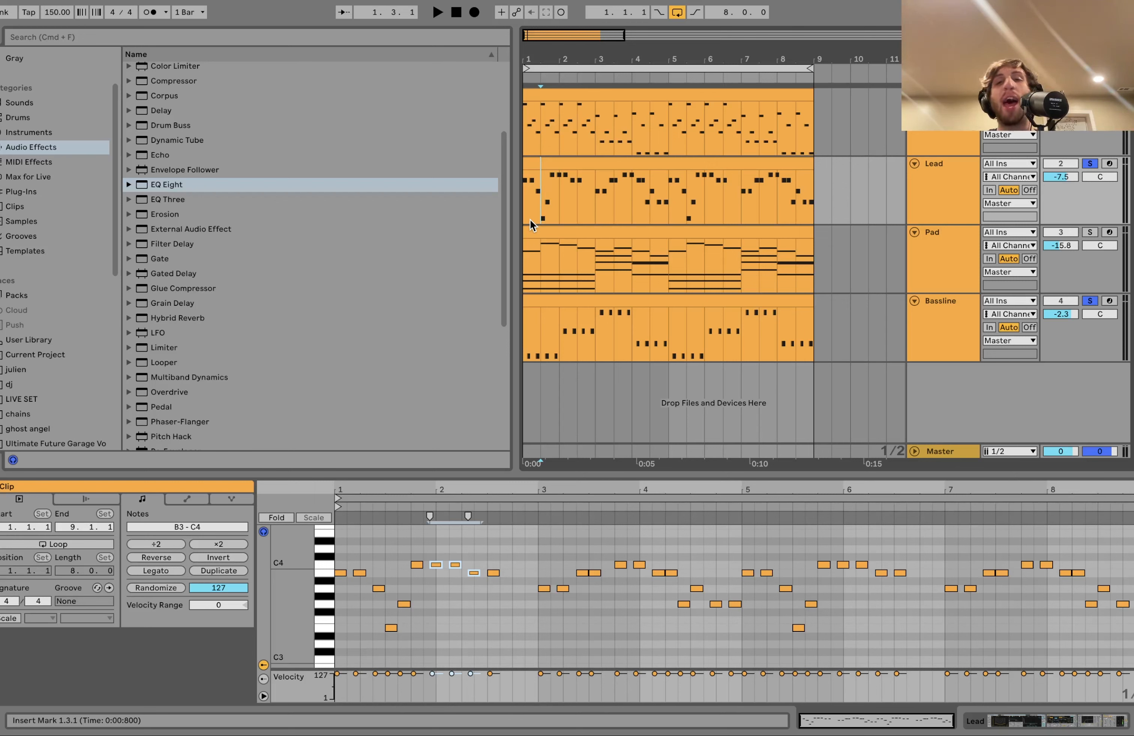
- Listen to the lead and bassline playing together, select the Lead clip, and replay both tracks from the start
{"action": "key", "text": "space"}
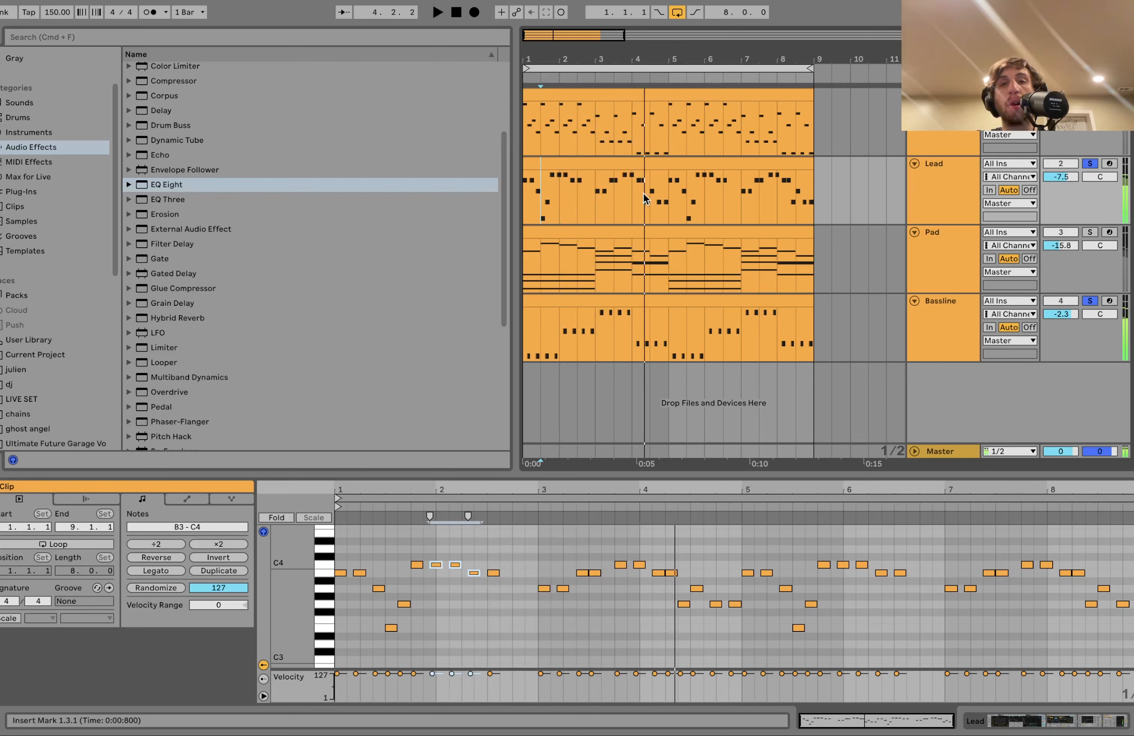
{"action": "key", "text": "space"}
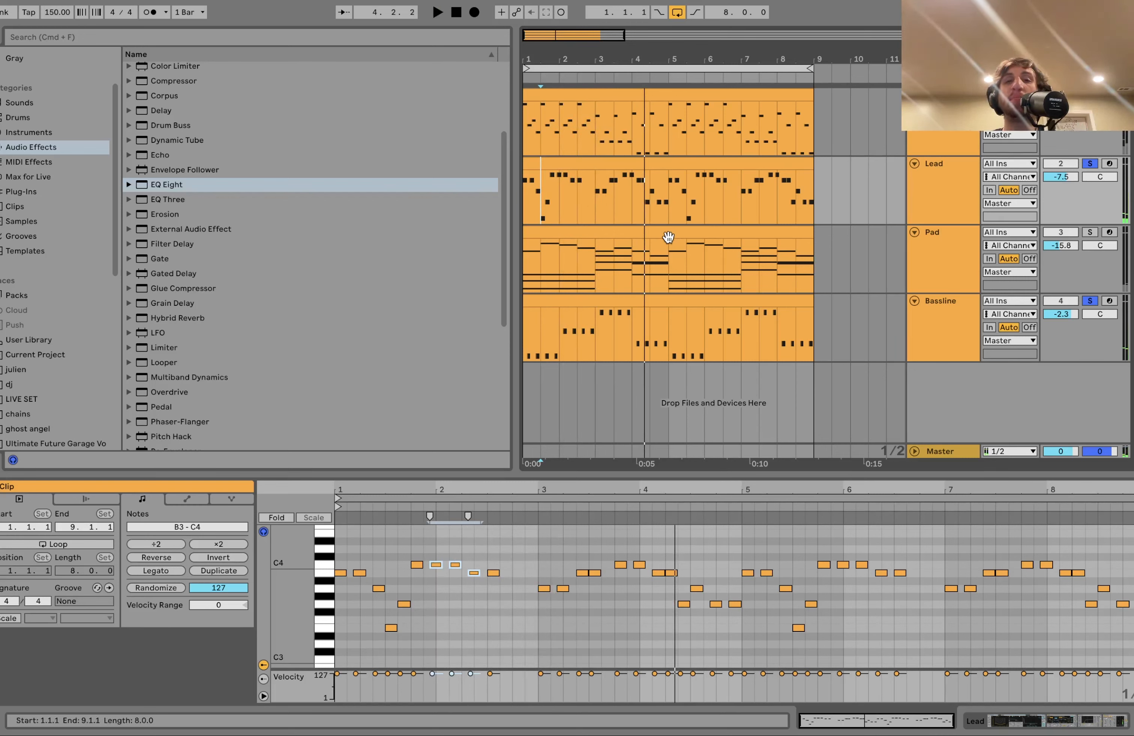
{"action": "left_click", "coordinate": [621, 164]}
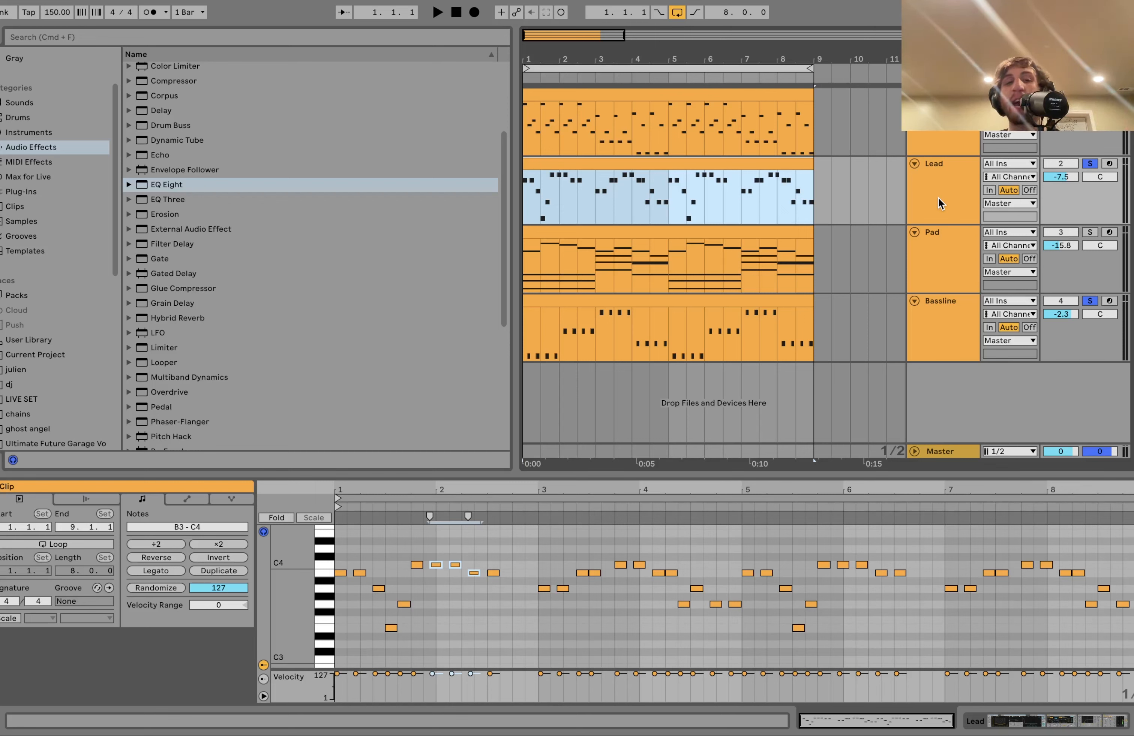
{"action": "key", "text": "space"}
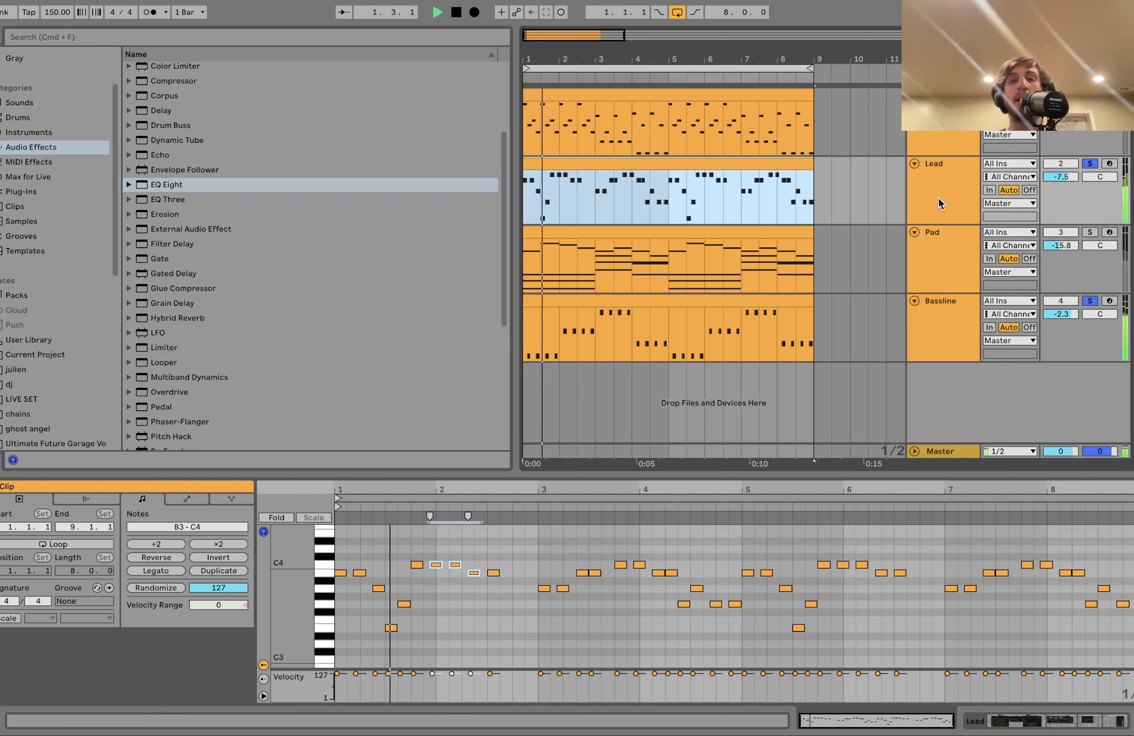
- Open the Lead track's devices, solo only the Lead, and show oscillator 2 of its Wavetable instrument
{"action": "left_click", "coordinate": [938, 203]}
{"action": "double_click", "coordinate": [938, 199]}
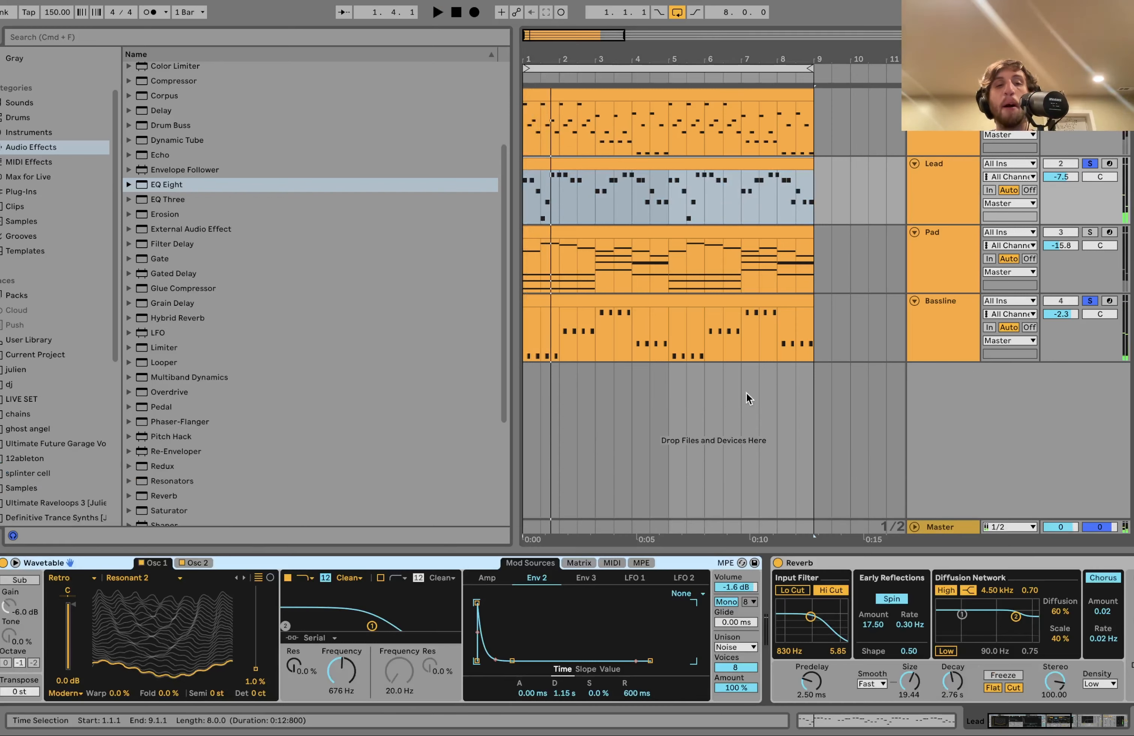
{"action": "left_click", "coordinate": [1089, 164]}
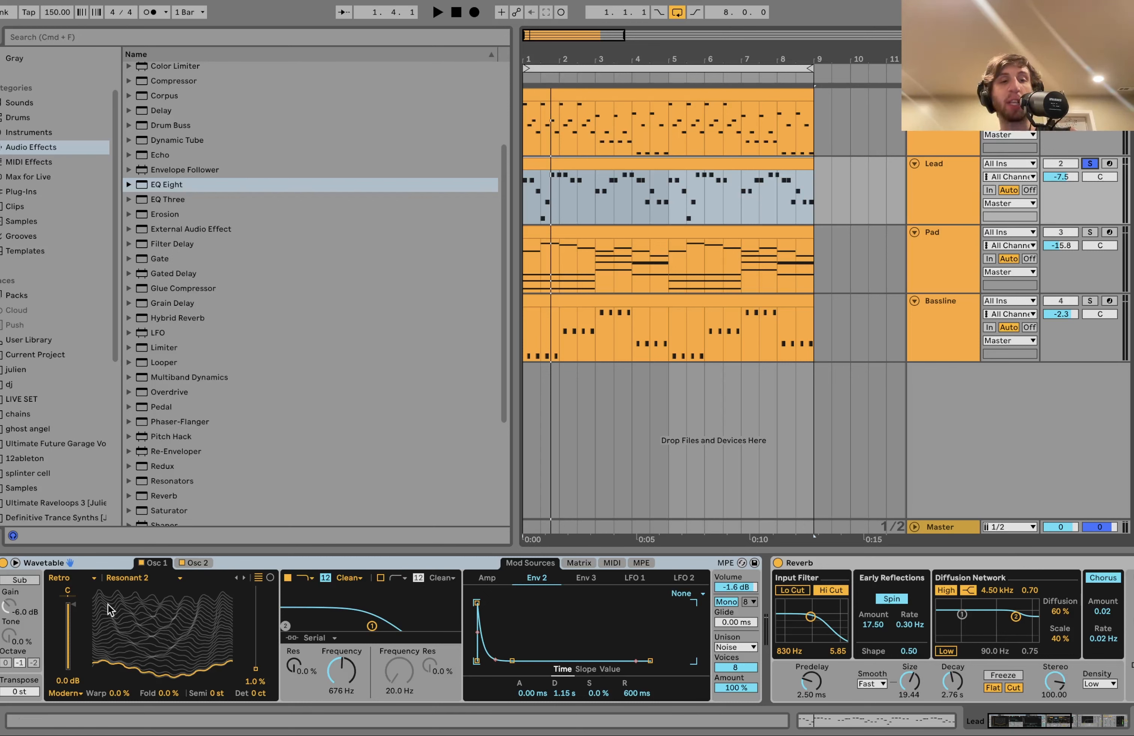
{"action": "left_click", "coordinate": [203, 562]}
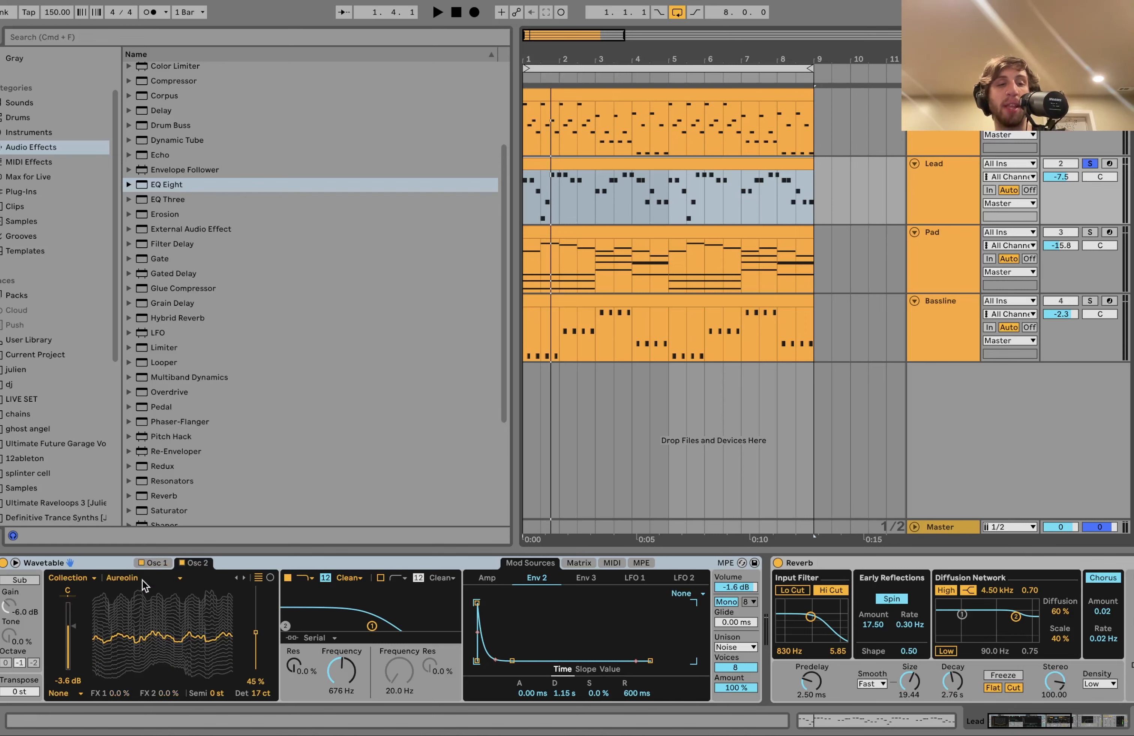
- Remove the Compressor from the Lead's effect chain and bypass its Reverb and Auto Filter
{"action": "scroll", "coordinate": [299, 579], "scroll_direction": "right", "scroll_amount": 5}
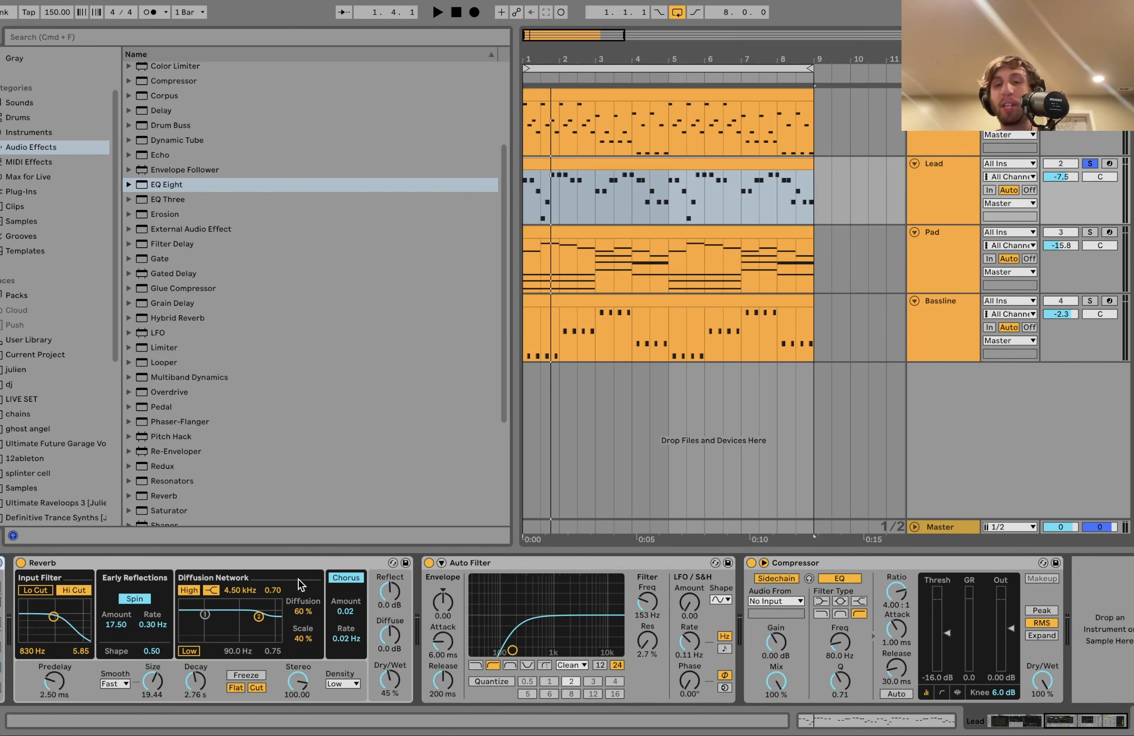
{"action": "scroll", "coordinate": [594, 571], "scroll_direction": "left", "scroll_amount": 5}
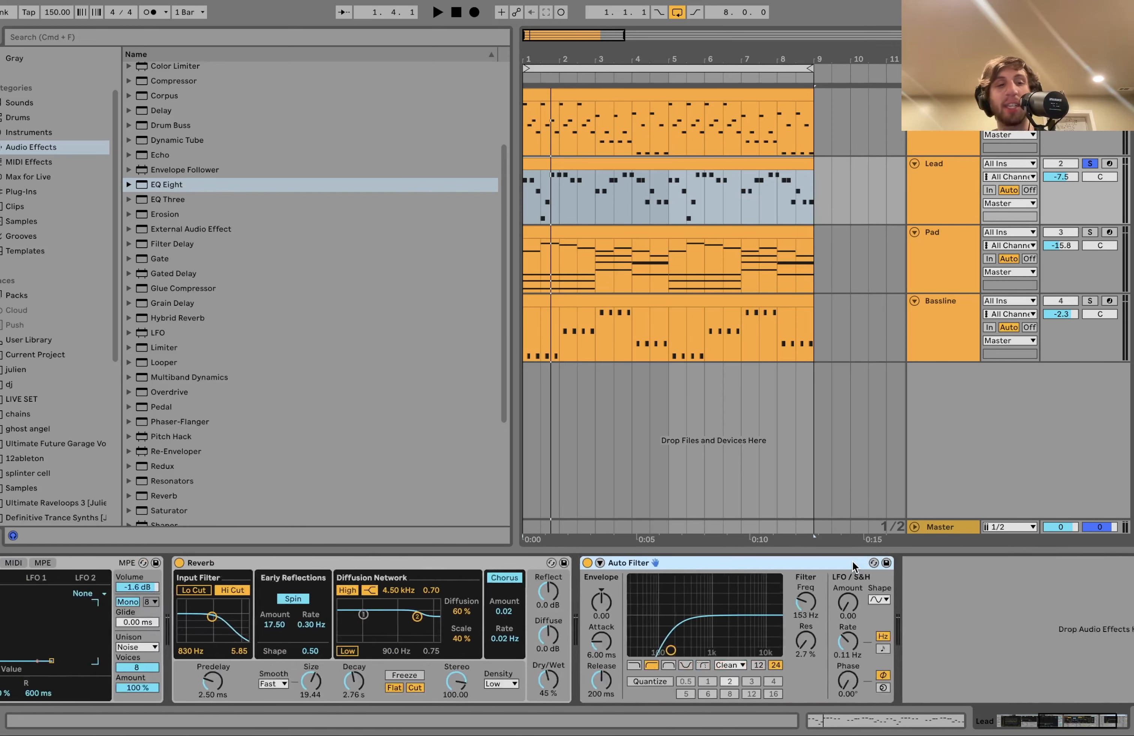
{"action": "left_click", "coordinate": [375, 563]}
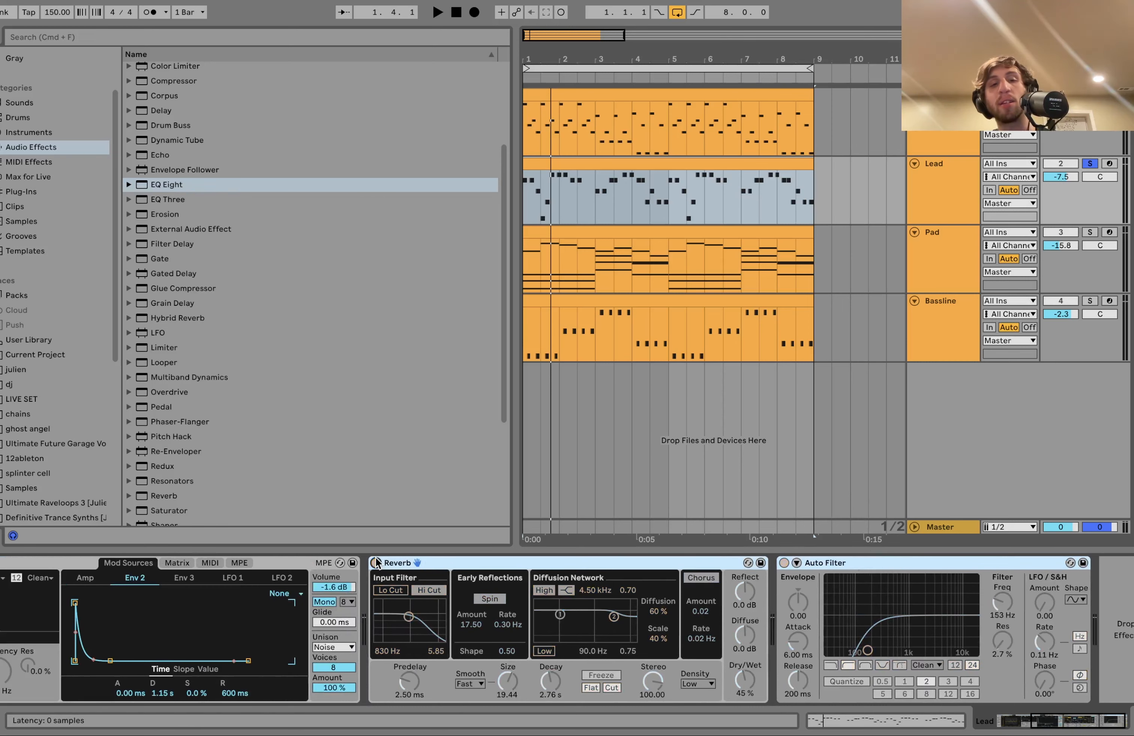
- Listen to the dry Lead with Wavetable's first filter switched off, view oscillator 1, and re-enable the filter
{"action": "scroll", "coordinate": [376, 557], "scroll_direction": "left", "scroll_amount": 5}
{"action": "key", "text": "space"}
{"action": "left_click", "coordinate": [287, 578]}
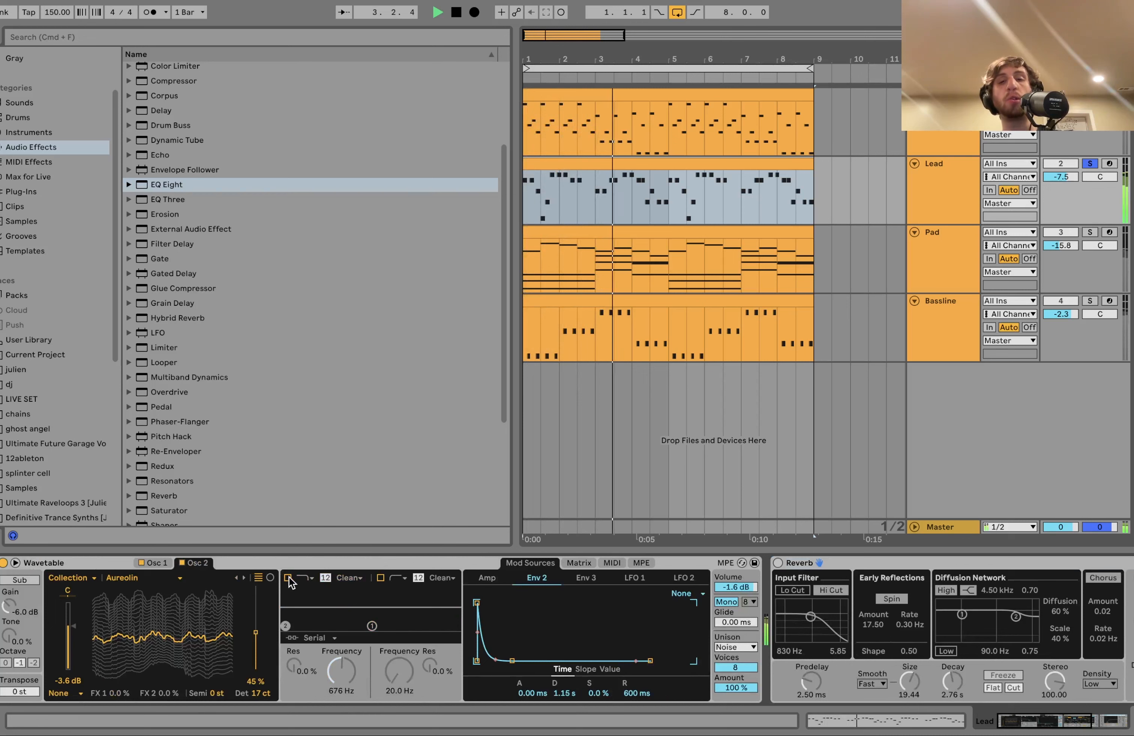
{"action": "left_click", "coordinate": [158, 561]}
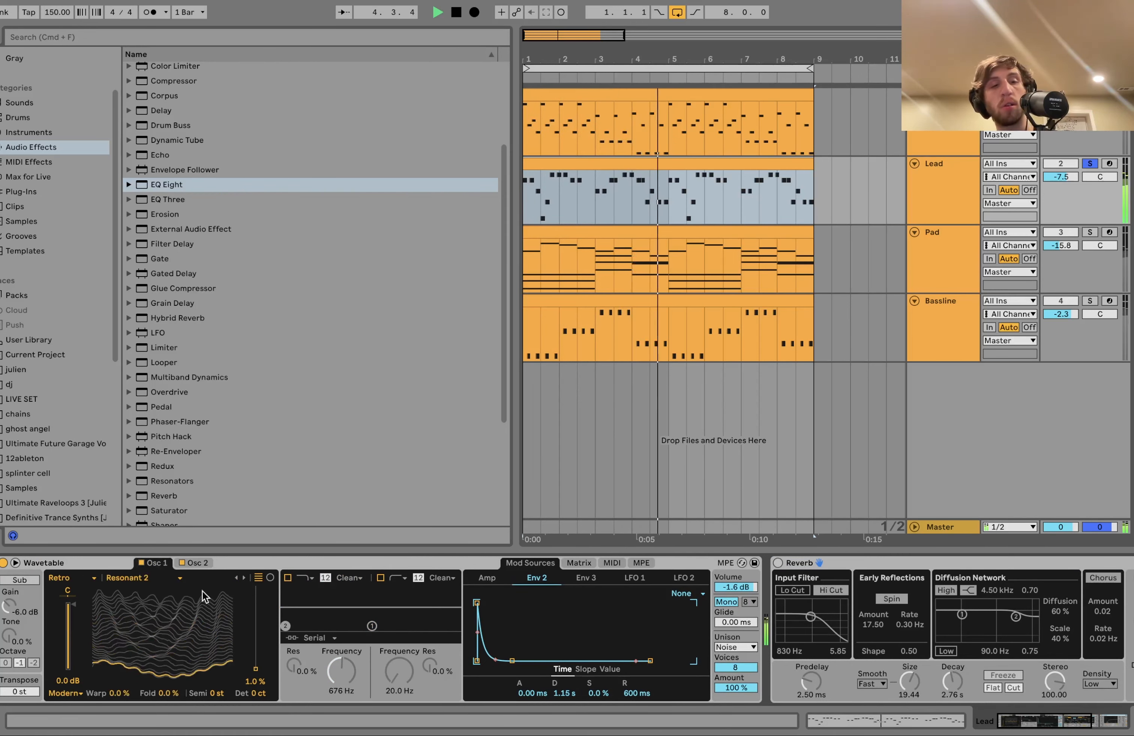
{"action": "key", "text": "space"}
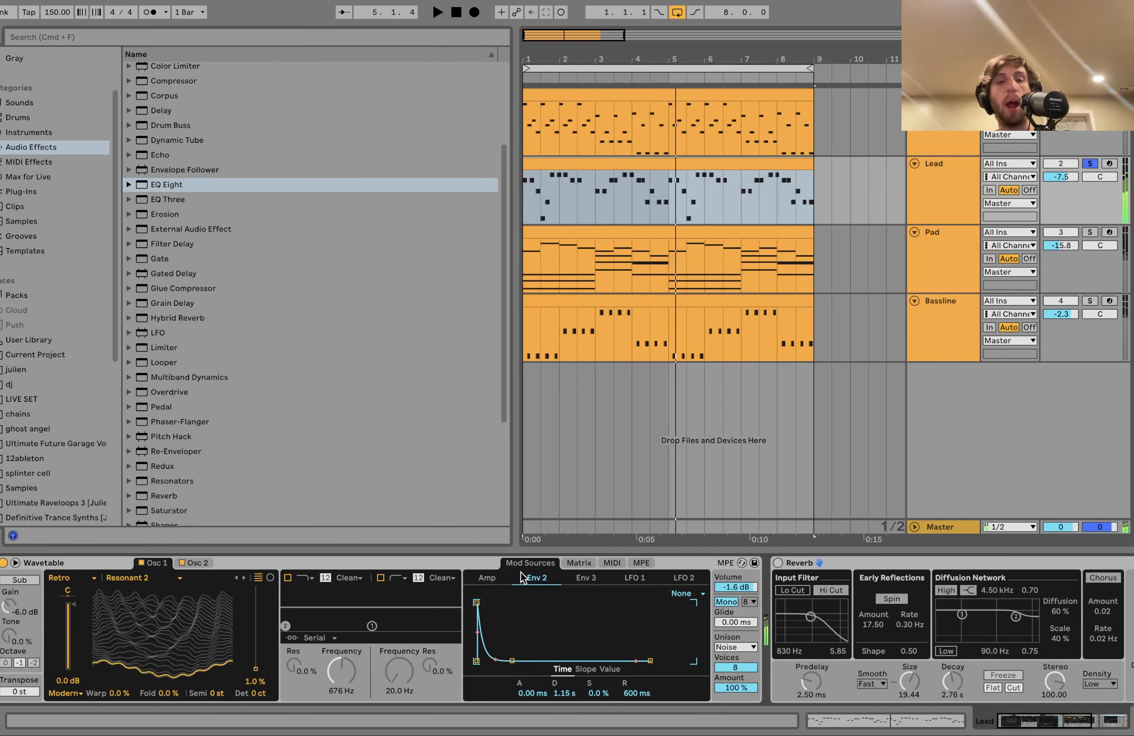
{"action": "left_click", "coordinate": [289, 578]}
- Show Wavetable's modulation matrix, audition the Lead with Unison set to None, and undo the unison change
{"action": "left_click", "coordinate": [578, 562]}
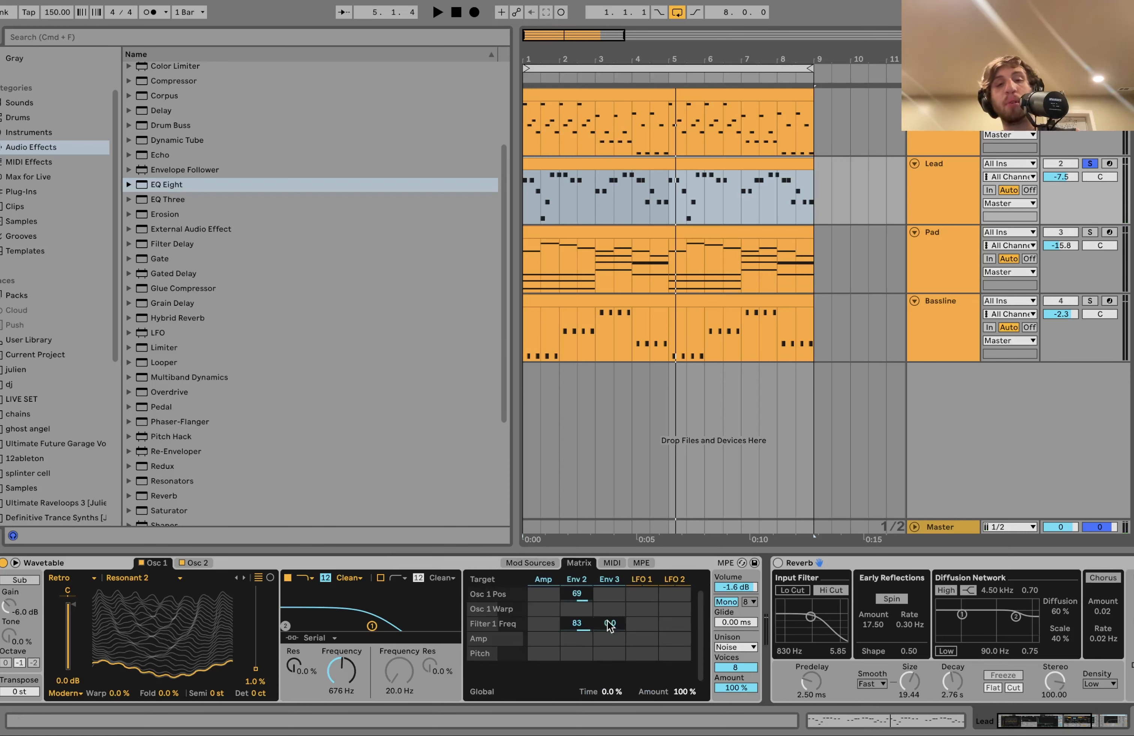
{"action": "key", "text": "space"}
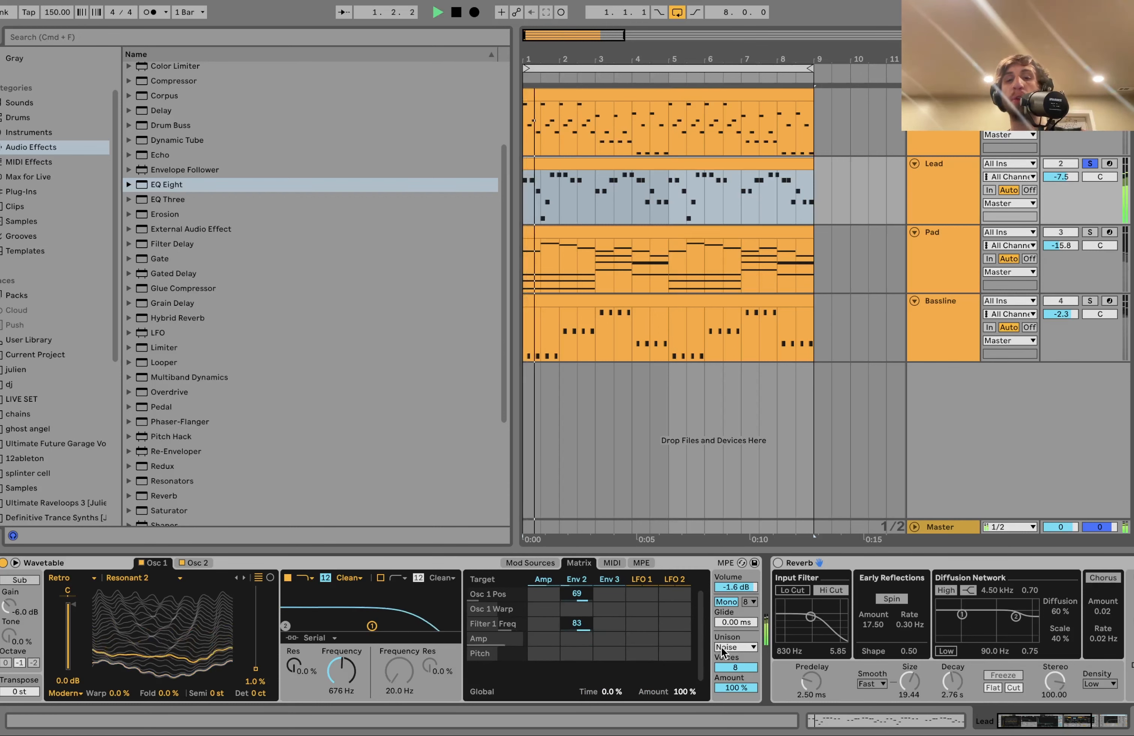
{"action": "left_click", "coordinate": [734, 647]}
{"action": "left_click", "coordinate": [728, 565]}
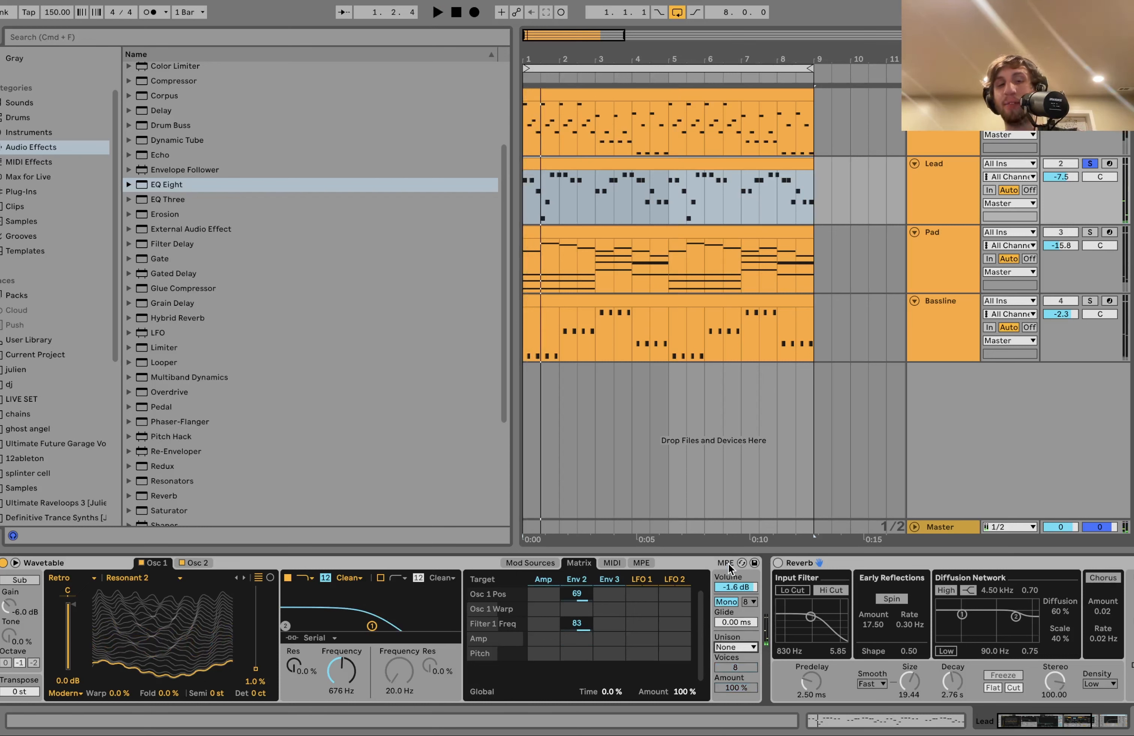
{"action": "key", "text": "space"}
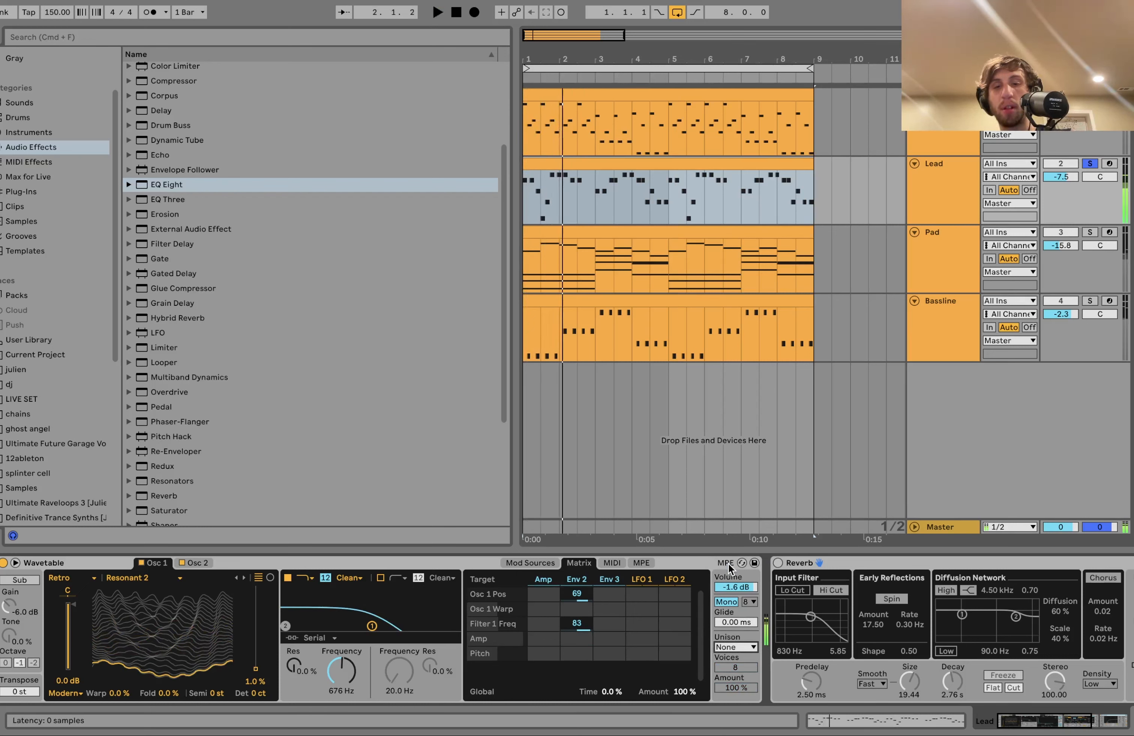
{"action": "key", "text": "super+z"}
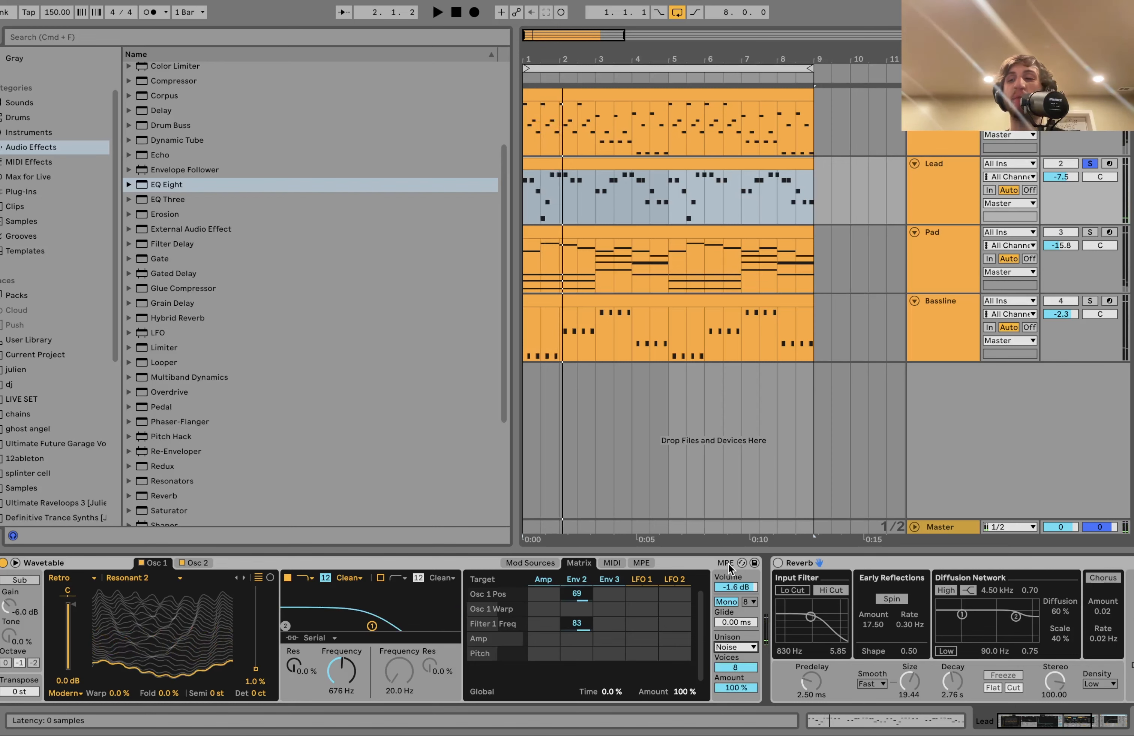
- Switch the Lead's Reverb and Auto Filter back on, comparing its sound without and with the effects
{"action": "key", "text": "space"}
{"action": "scroll", "coordinate": [728, 564], "scroll_direction": "right", "scroll_amount": 5}
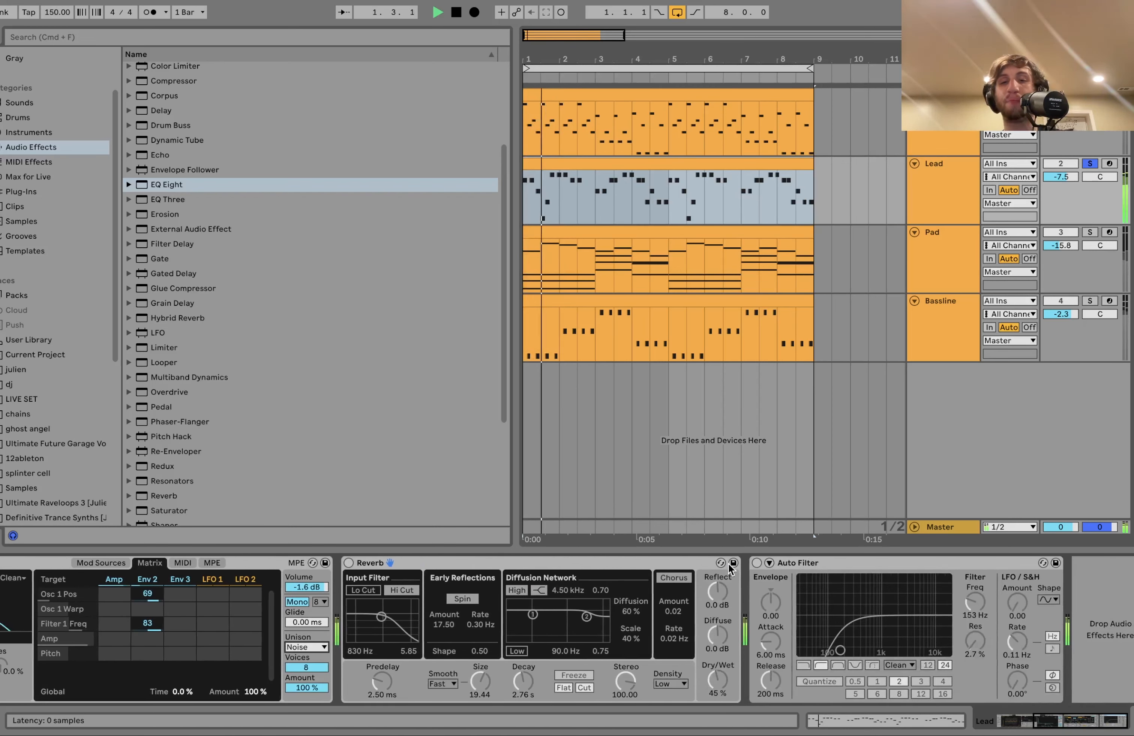
{"action": "left_click", "coordinate": [348, 562]}
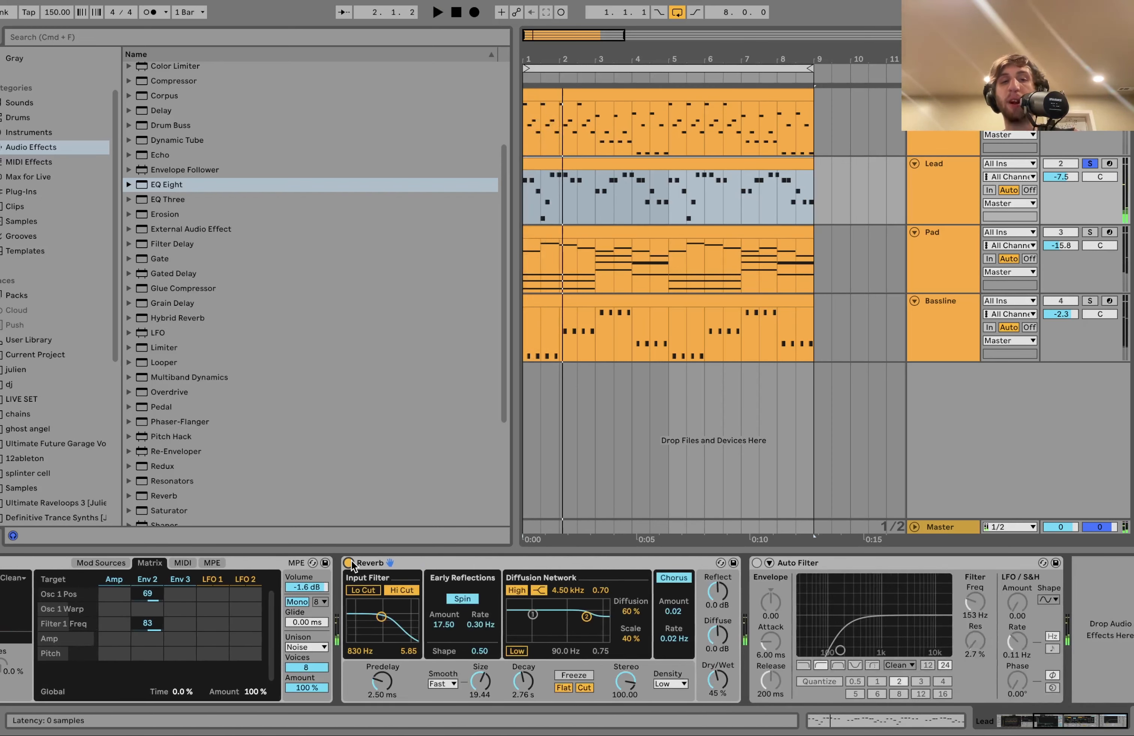
{"action": "left_click", "coordinate": [756, 562]}
{"action": "key", "text": "space"}
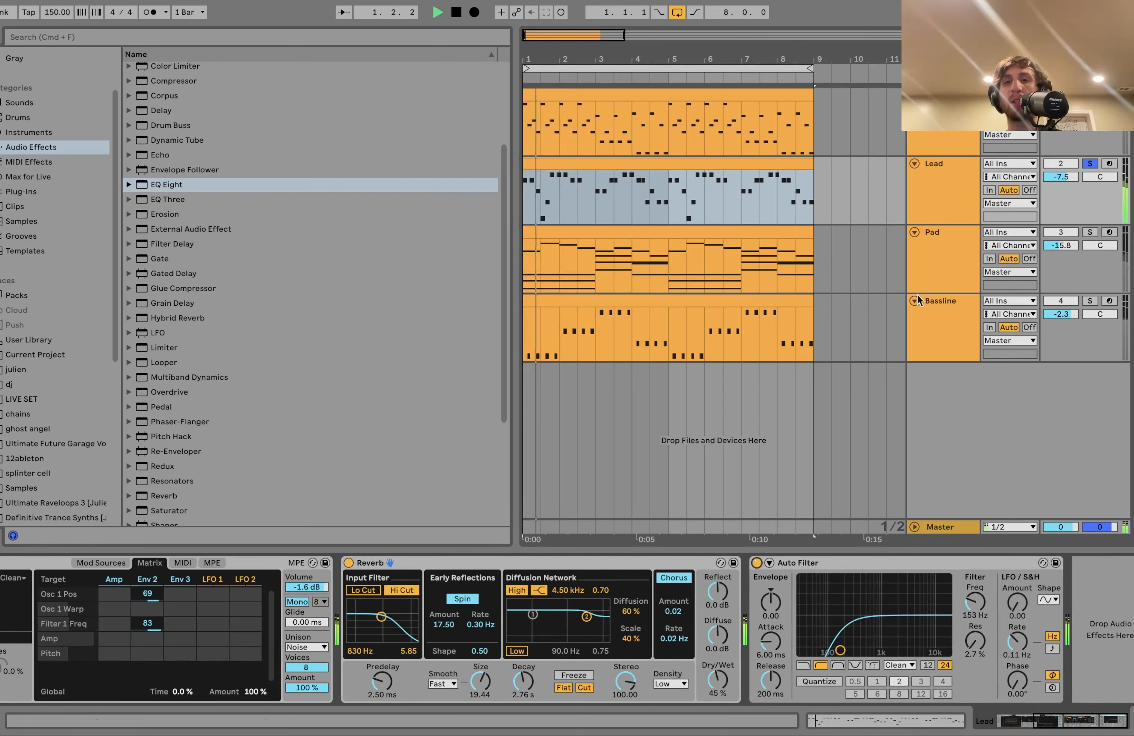
{"action": "key", "text": "space"}
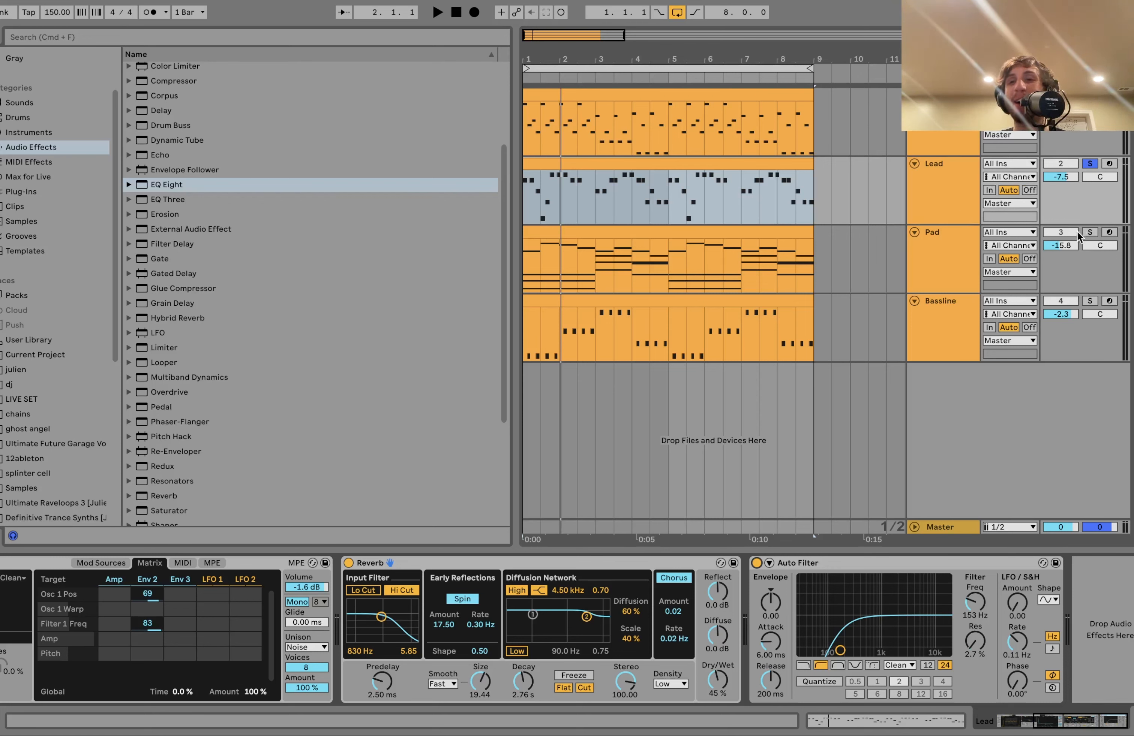
- Solo the Pad and Bassline without the Lead, play them together, and open the Pad clip's notes
{"action": "left_click", "coordinate": [1090, 232]}
{"action": "left_click", "coordinate": [1089, 301]}
{"action": "key", "text": "space"}
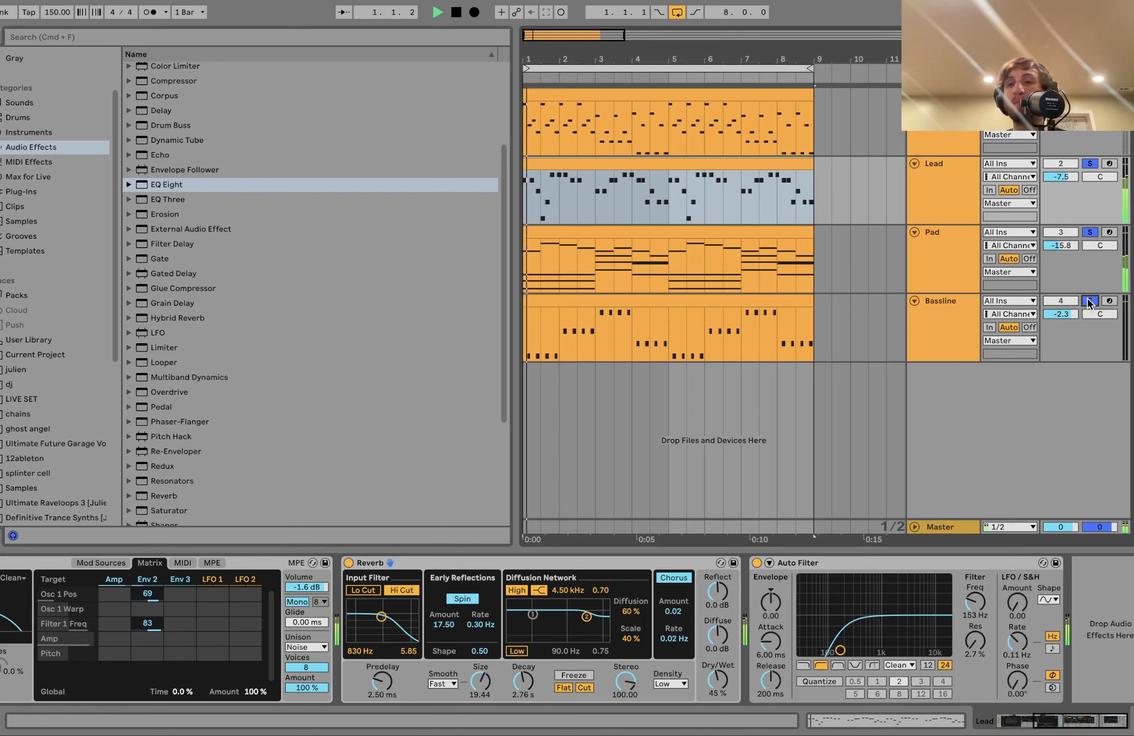
{"action": "left_click", "coordinate": [1089, 163]}
{"action": "left_click", "coordinate": [932, 250]}
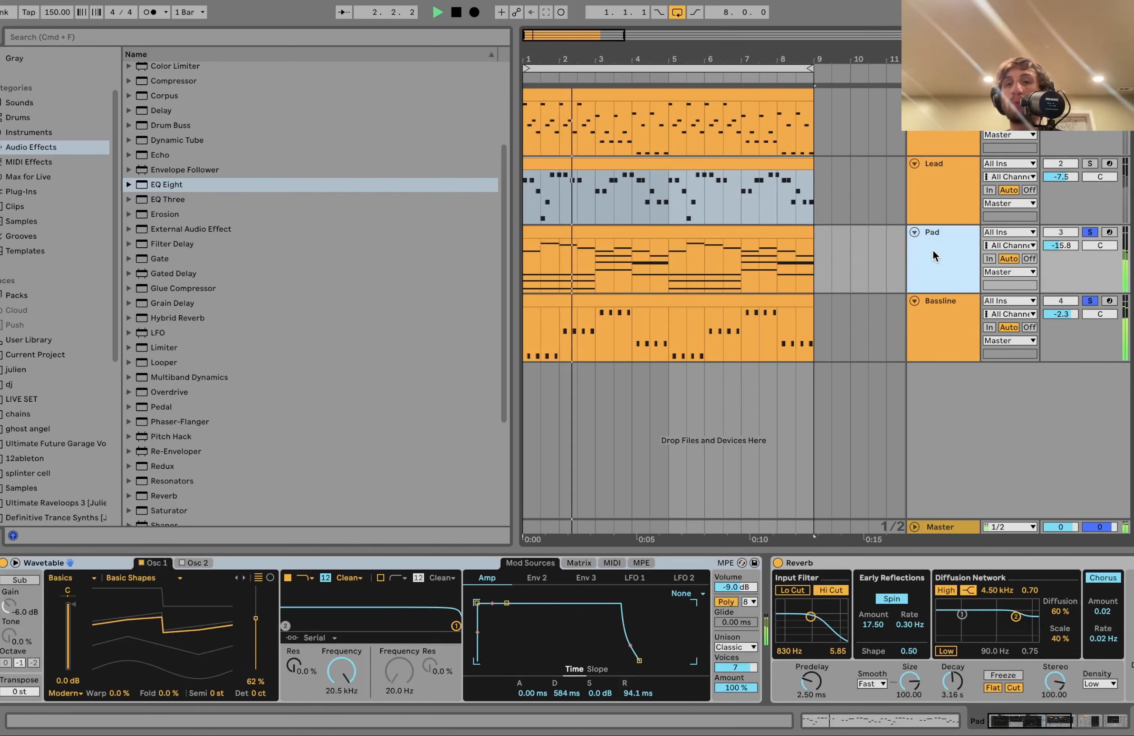
{"action": "double_click", "coordinate": [664, 235]}
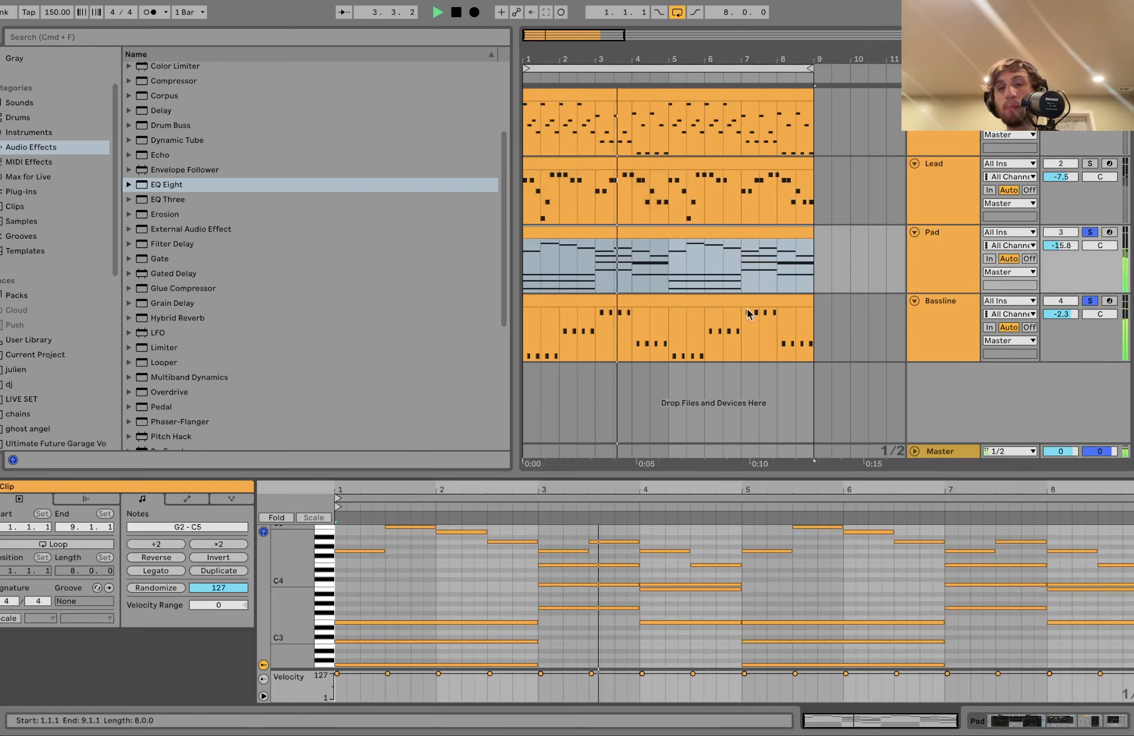
- Solo only the Pad track and listen to its chords with the clip's full note range in view
{"action": "left_click", "coordinate": [1090, 300]}
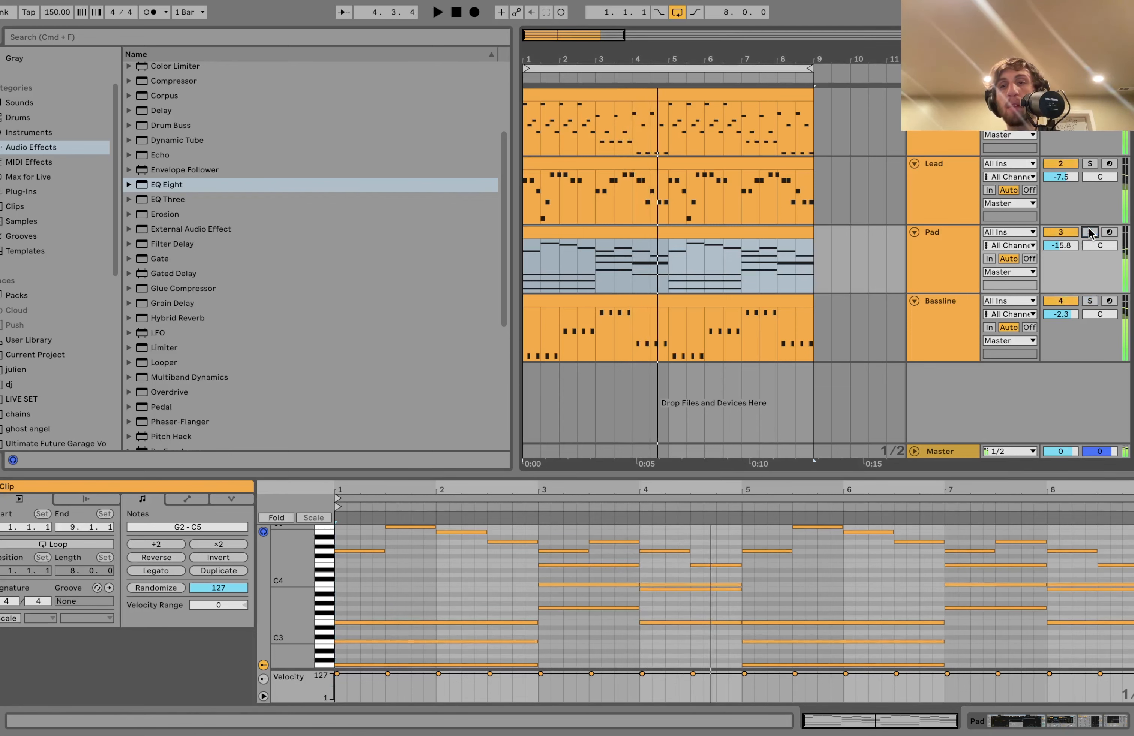
{"action": "left_click", "coordinate": [945, 261]}
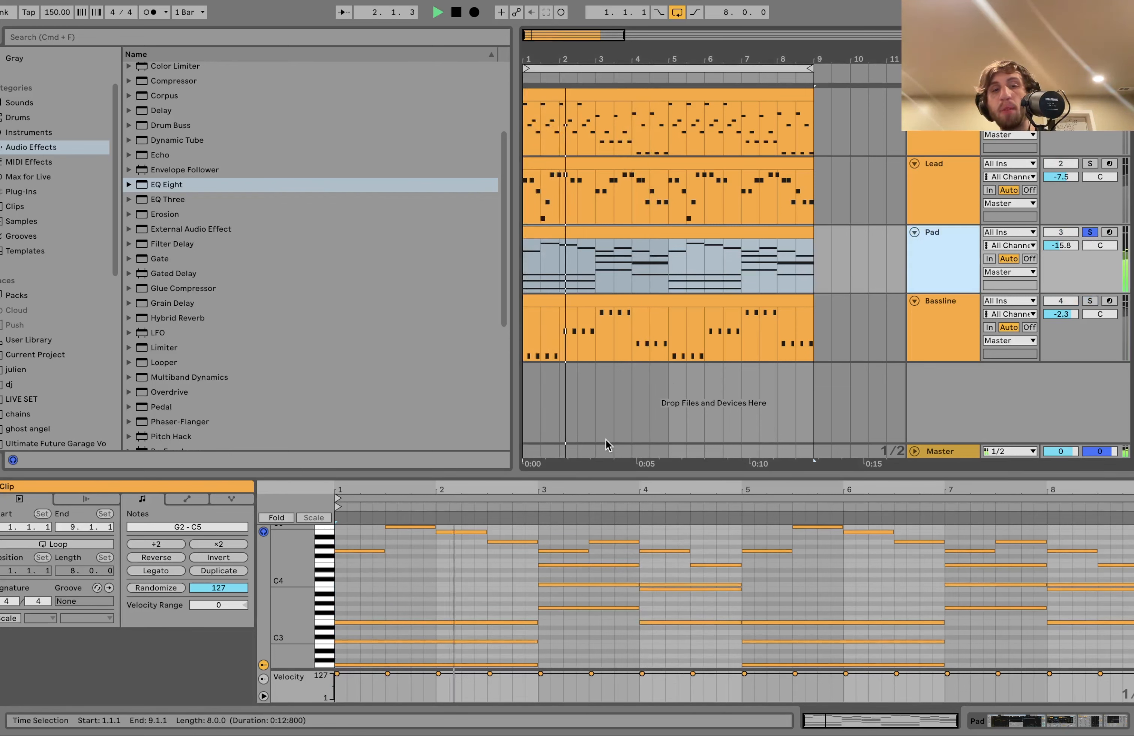
{"action": "left_click_drag", "start_coordinate": [301, 594], "coordinate": [285, 595]}
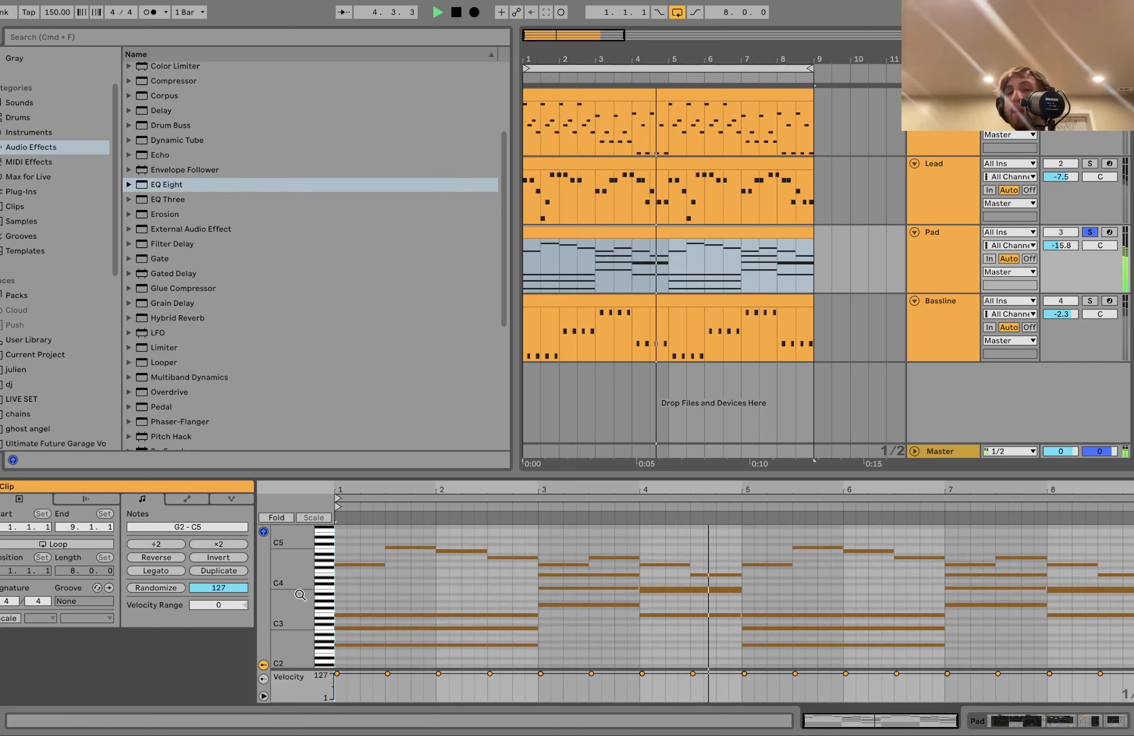
{"action": "key", "text": "space"}
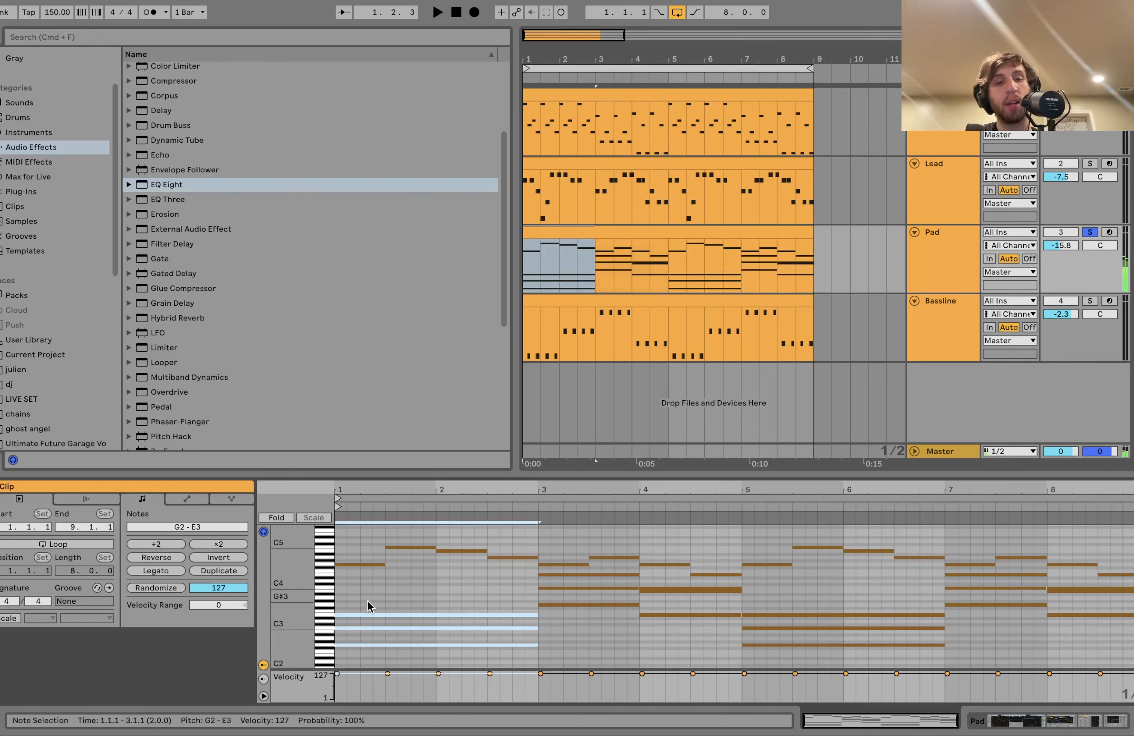
- Highlight the Pad's G2 note in bar 1, the G3–E4 chord in bar 3, and the E3–C4 chord in bar 4
{"action": "left_click", "coordinate": [368, 645]}
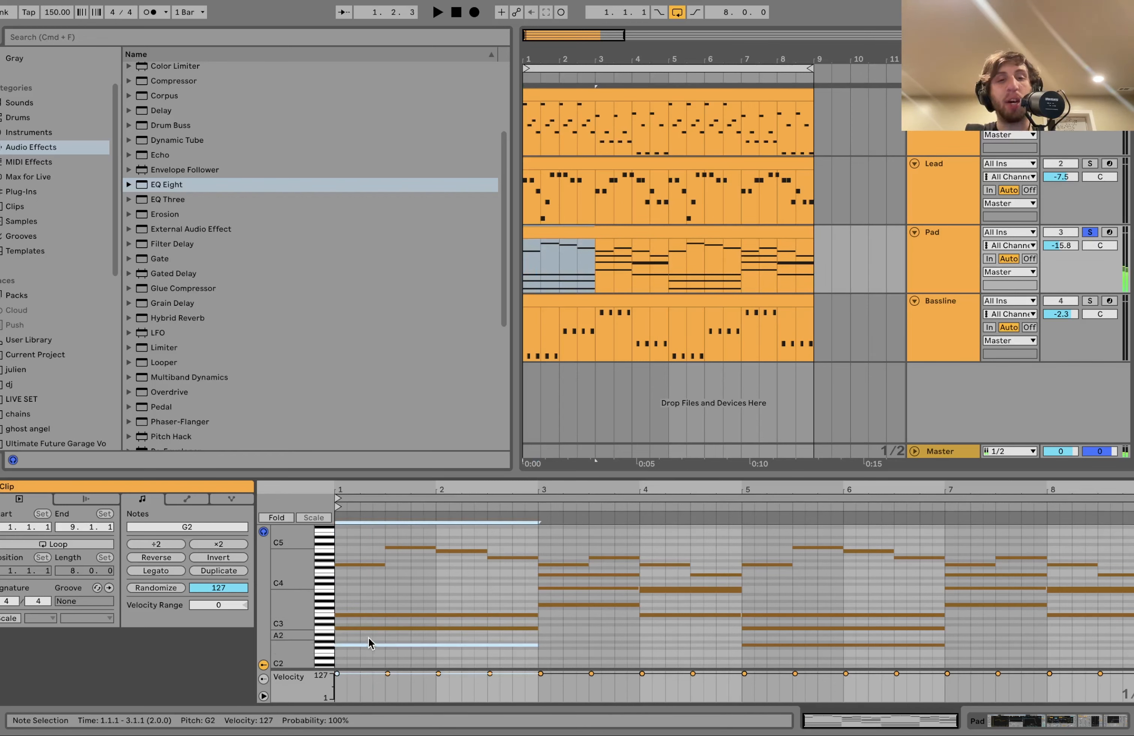
{"action": "left_click", "coordinate": [568, 606], "text": "shift"}
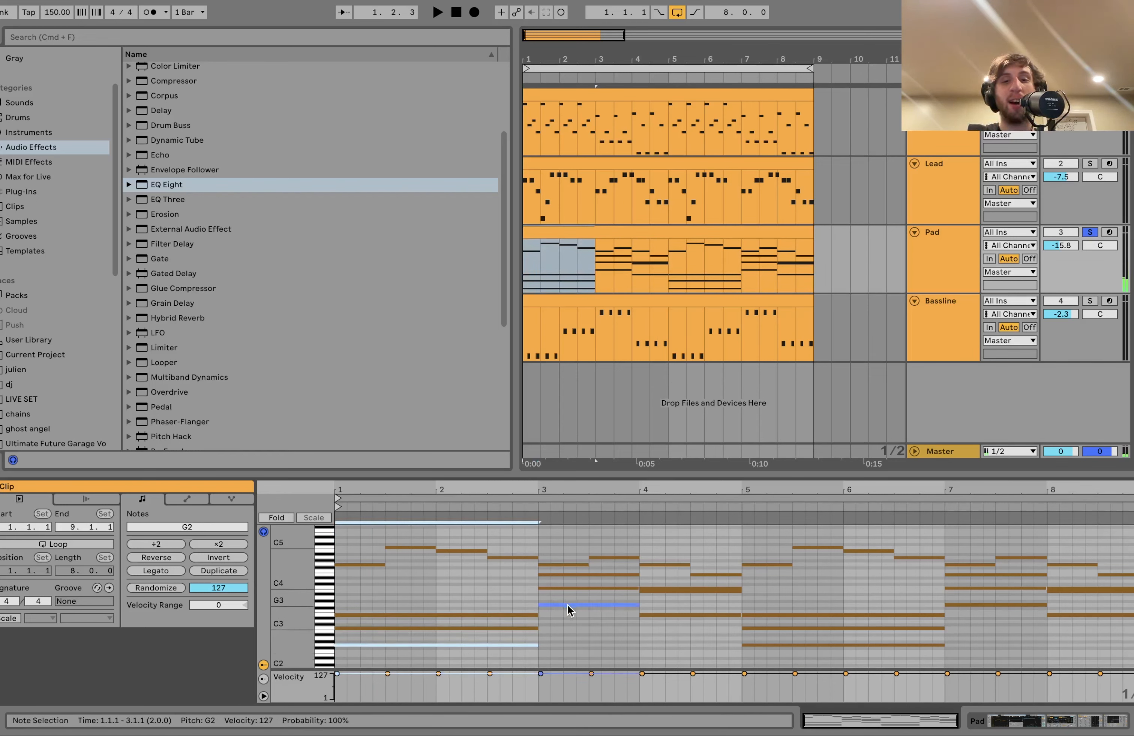
{"action": "left_click", "coordinate": [569, 606]}
{"action": "left_click", "coordinate": [598, 563]}
{"action": "left_click_drag", "start_coordinate": [598, 563], "coordinate": [610, 635]}
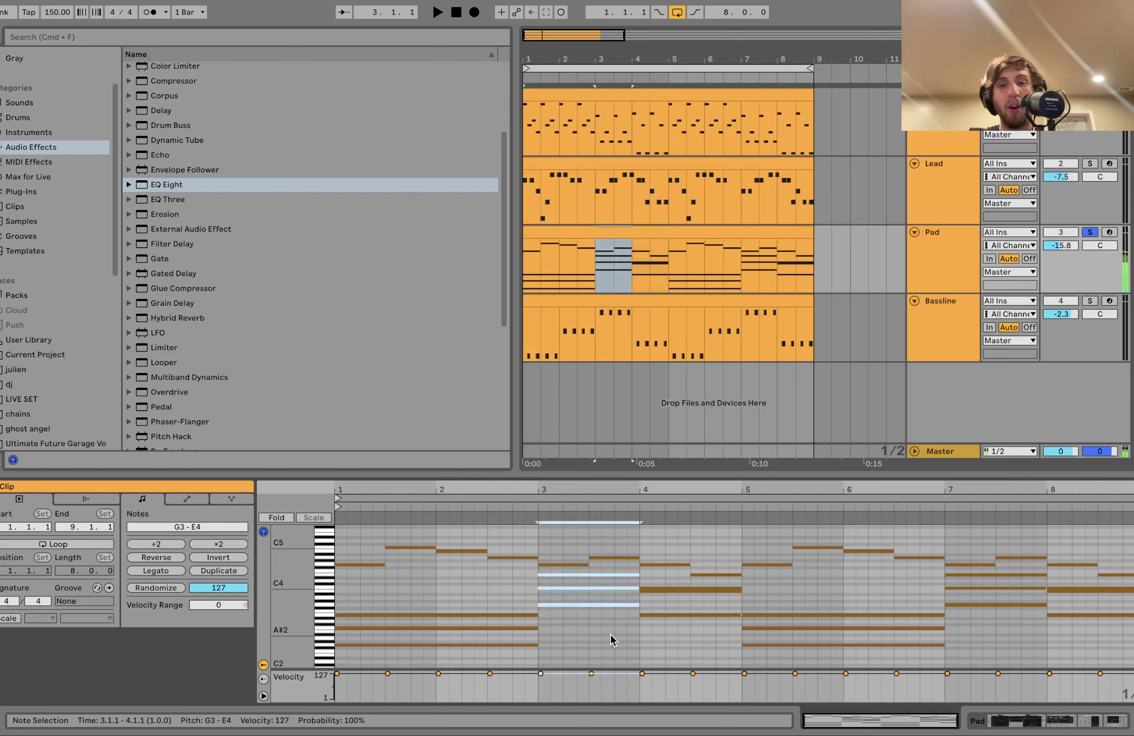
{"action": "left_click_drag", "start_coordinate": [650, 582], "coordinate": [652, 680]}
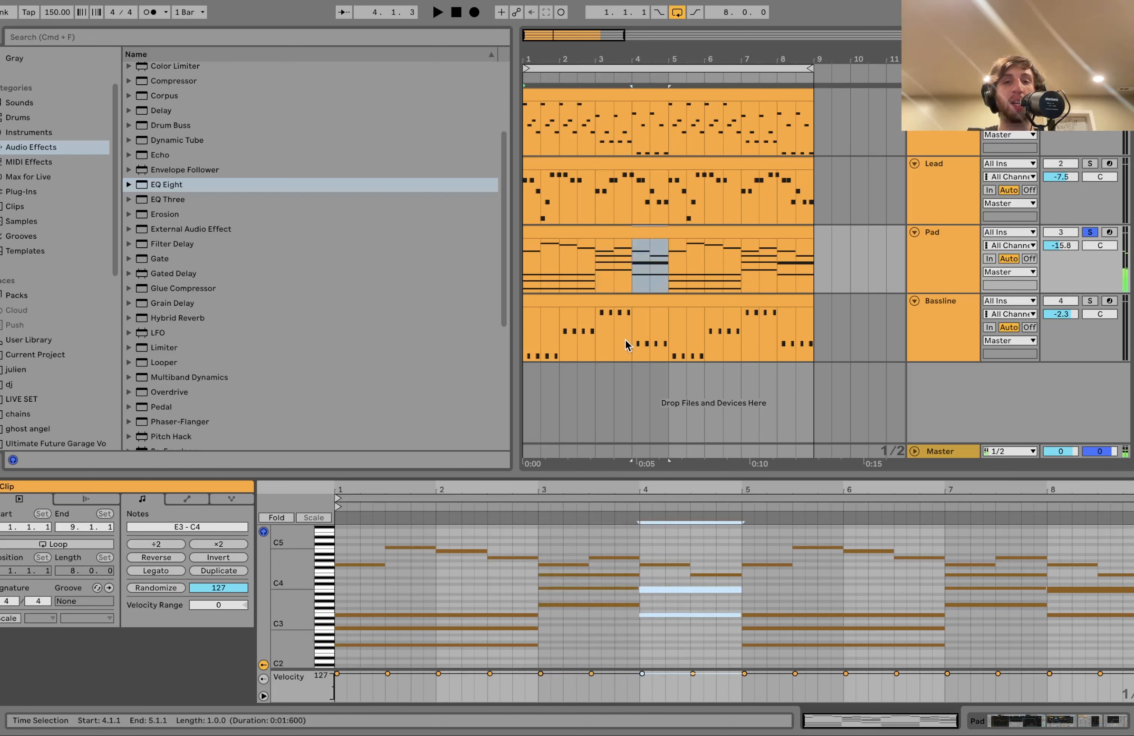
- Select the whole Pad clip and open the Bassline clip to compare its notes with the pad chords
{"action": "left_click", "coordinate": [595, 229]}
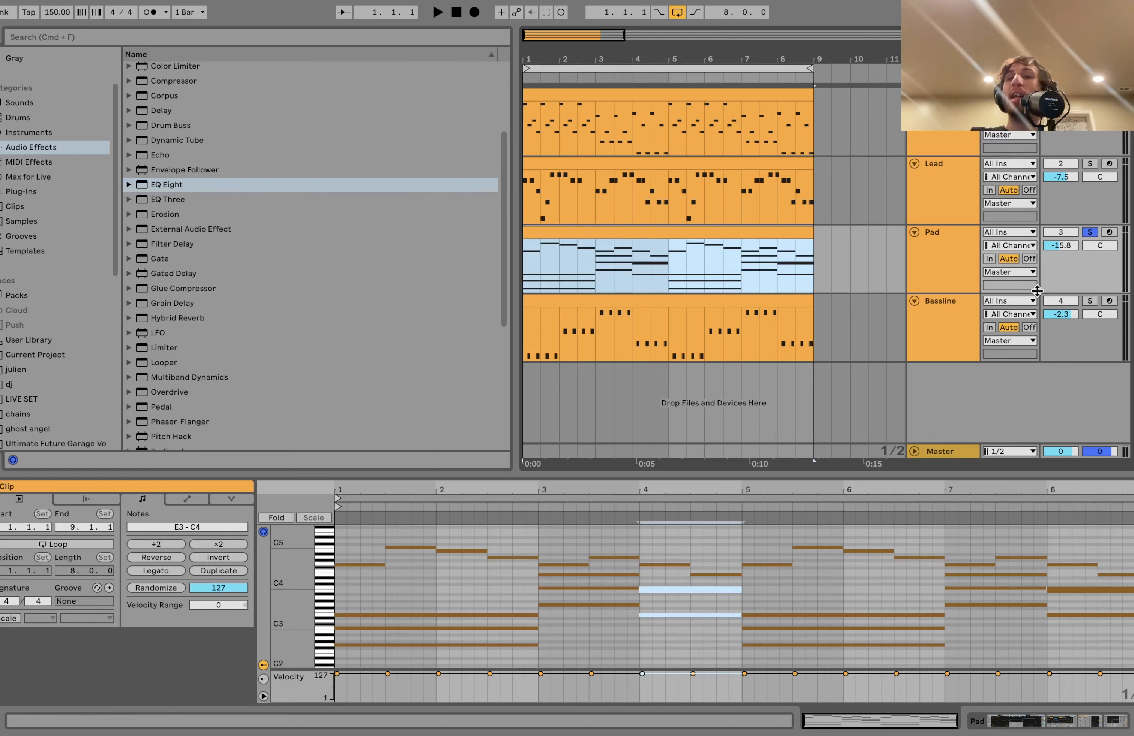
{"action": "left_click", "coordinate": [704, 300]}
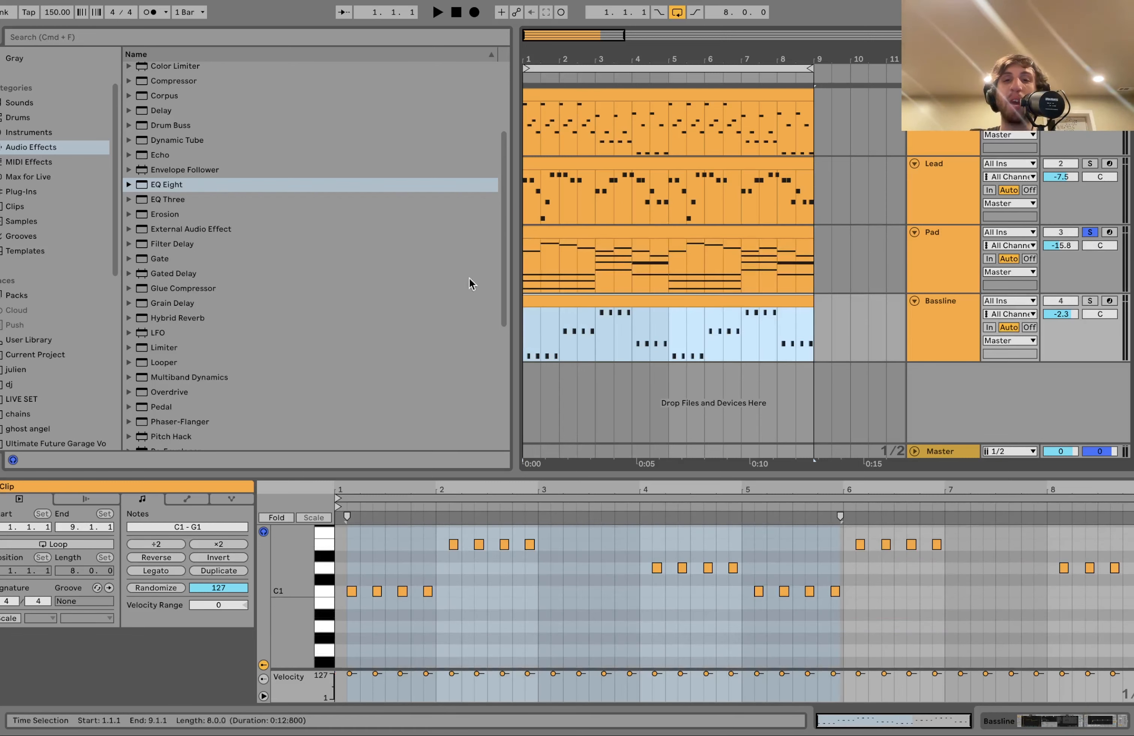
- Reopen the Pad clip and play the Pad with the Bassline soloed, bringing in the Lead during playback
{"action": "left_click", "coordinate": [556, 232]}
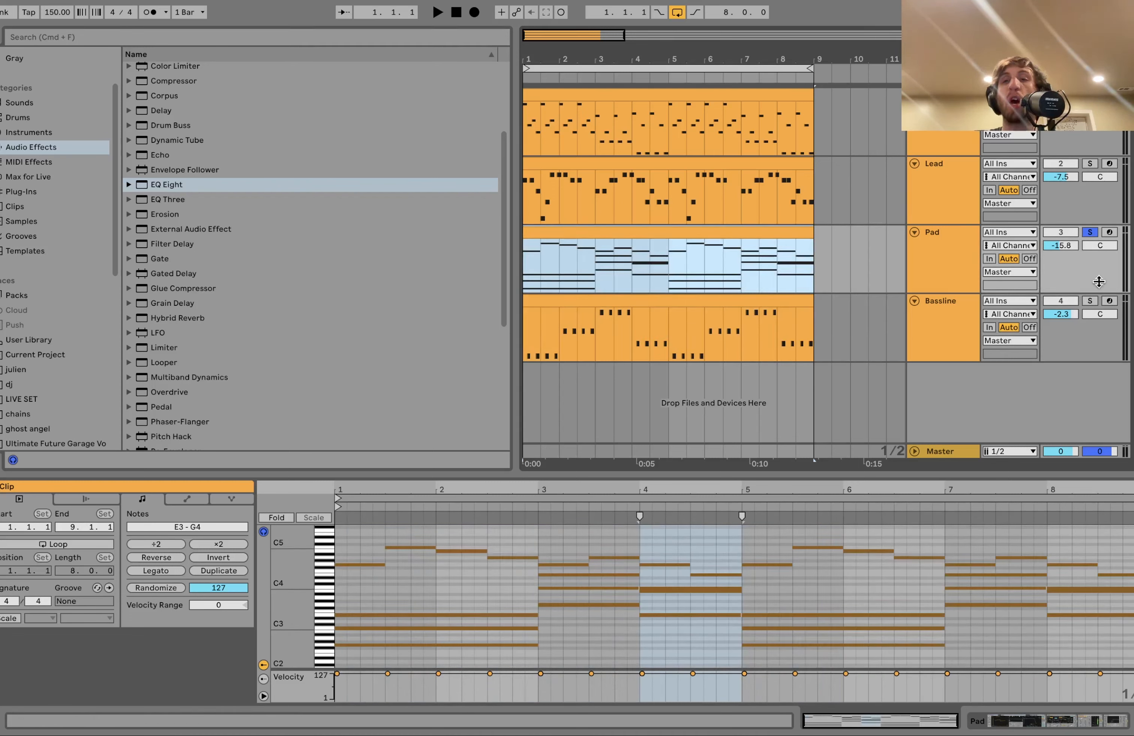
{"action": "left_click", "coordinate": [1090, 302]}
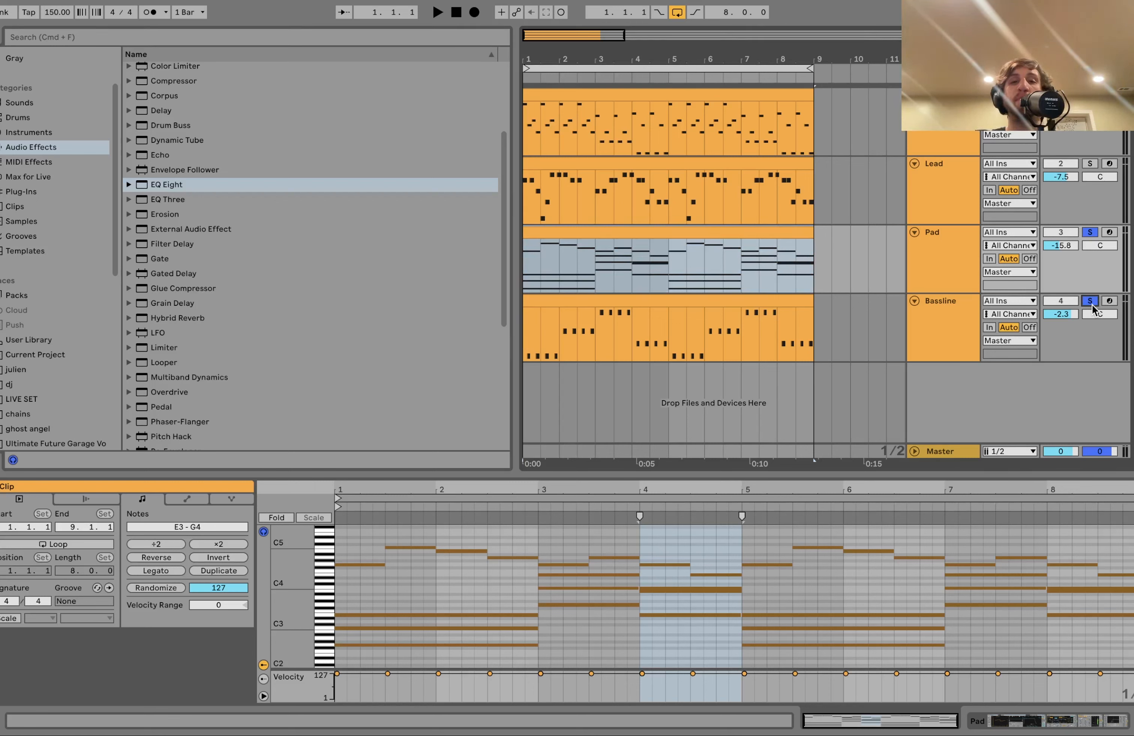
{"action": "key", "text": "space"}
{"action": "left_click", "coordinate": [929, 265]}
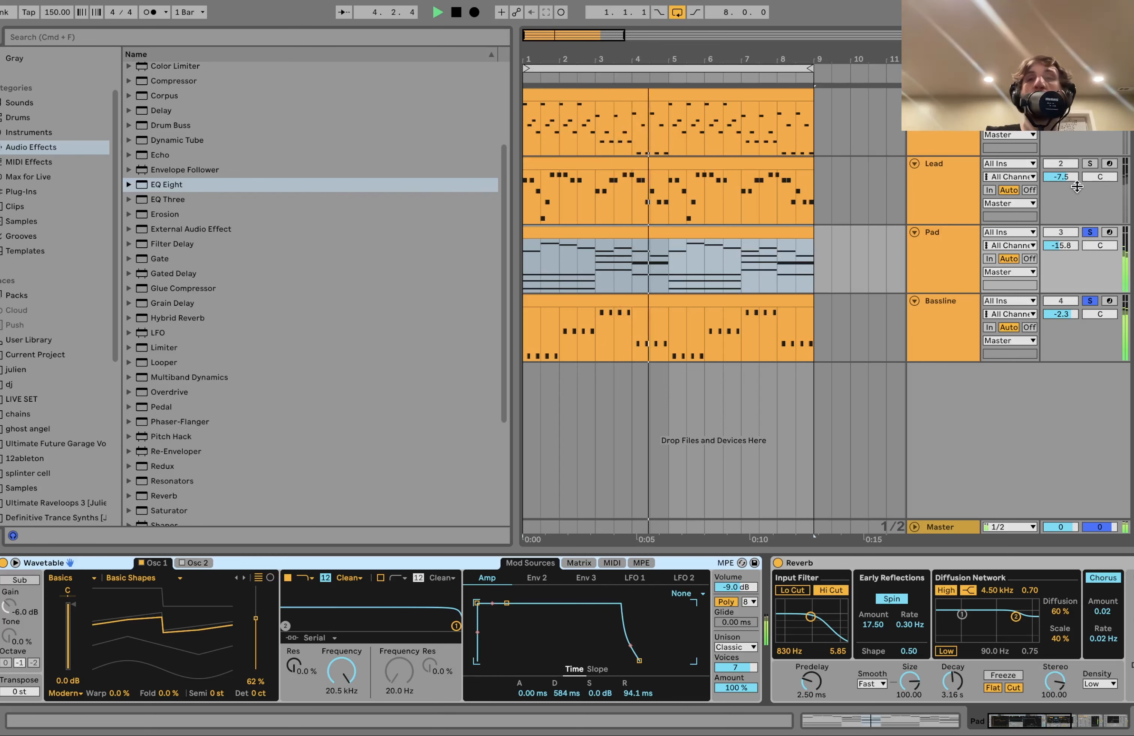
{"action": "left_click", "coordinate": [1090, 163]}
{"action": "key", "text": "space"}
- Solo only the Pad and examine its clip notes and device chain through to the Reverb and Compressor
{"action": "left_click", "coordinate": [1089, 233]}
{"action": "double_click", "coordinate": [787, 224]}
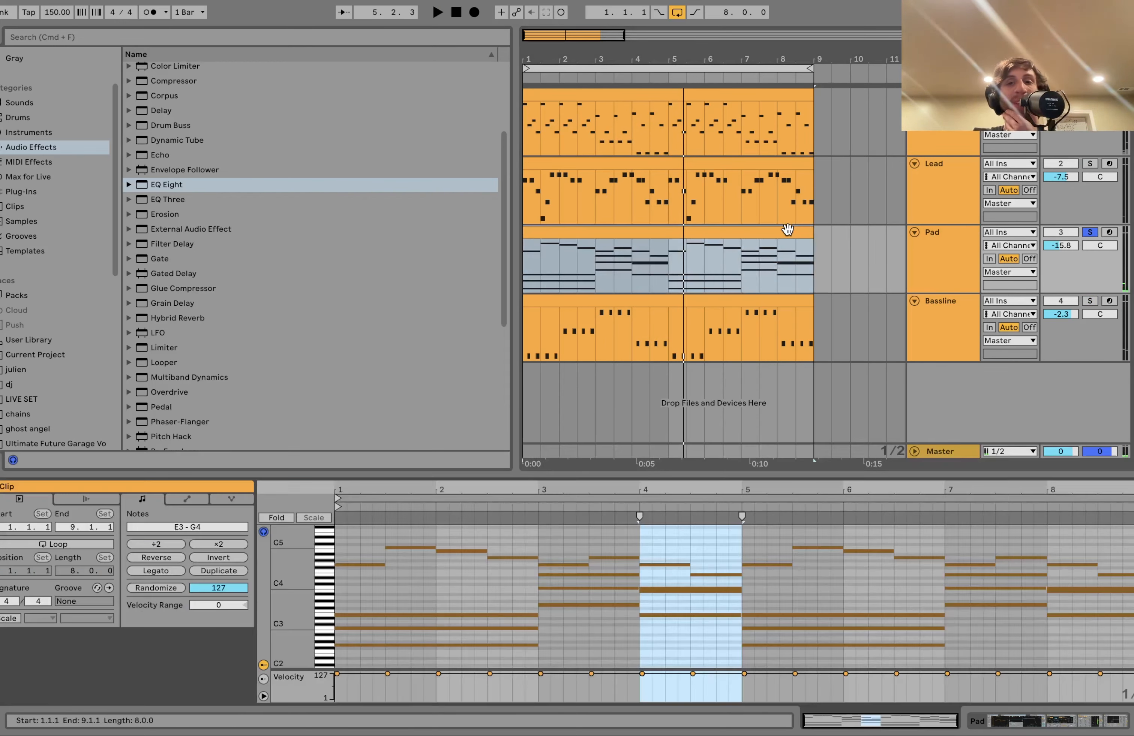
{"action": "left_click", "coordinate": [957, 292]}
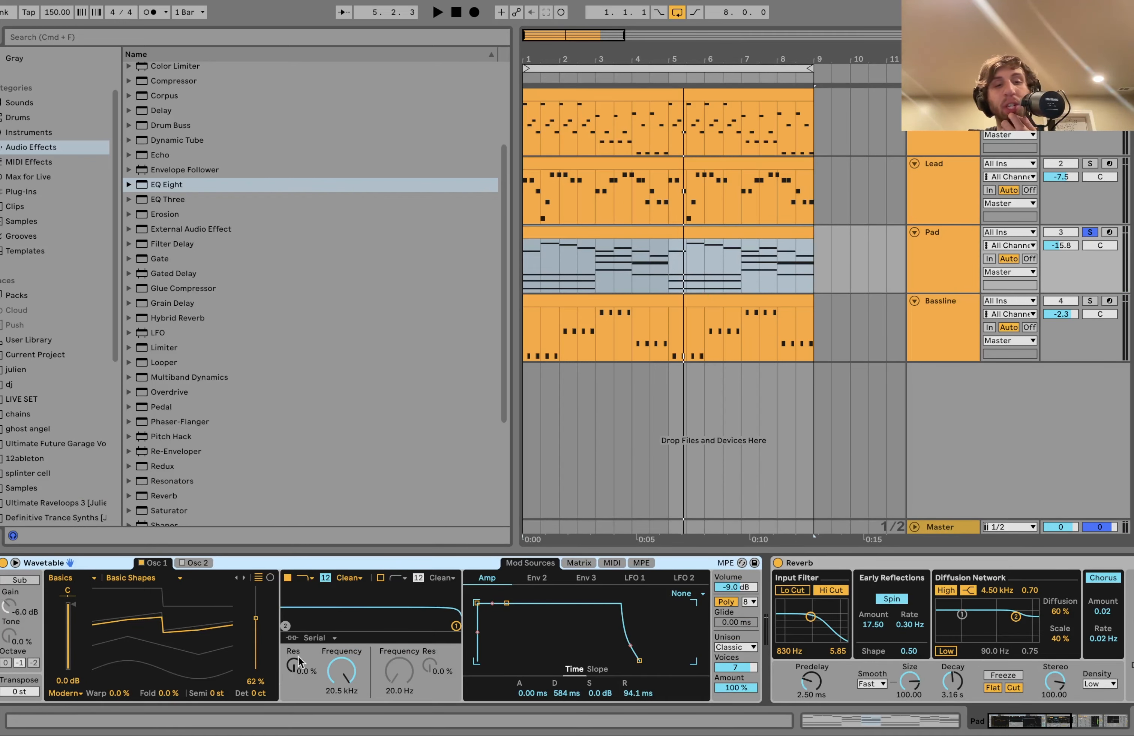
{"action": "scroll", "coordinate": [750, 652], "scroll_direction": "right", "scroll_amount": 10}
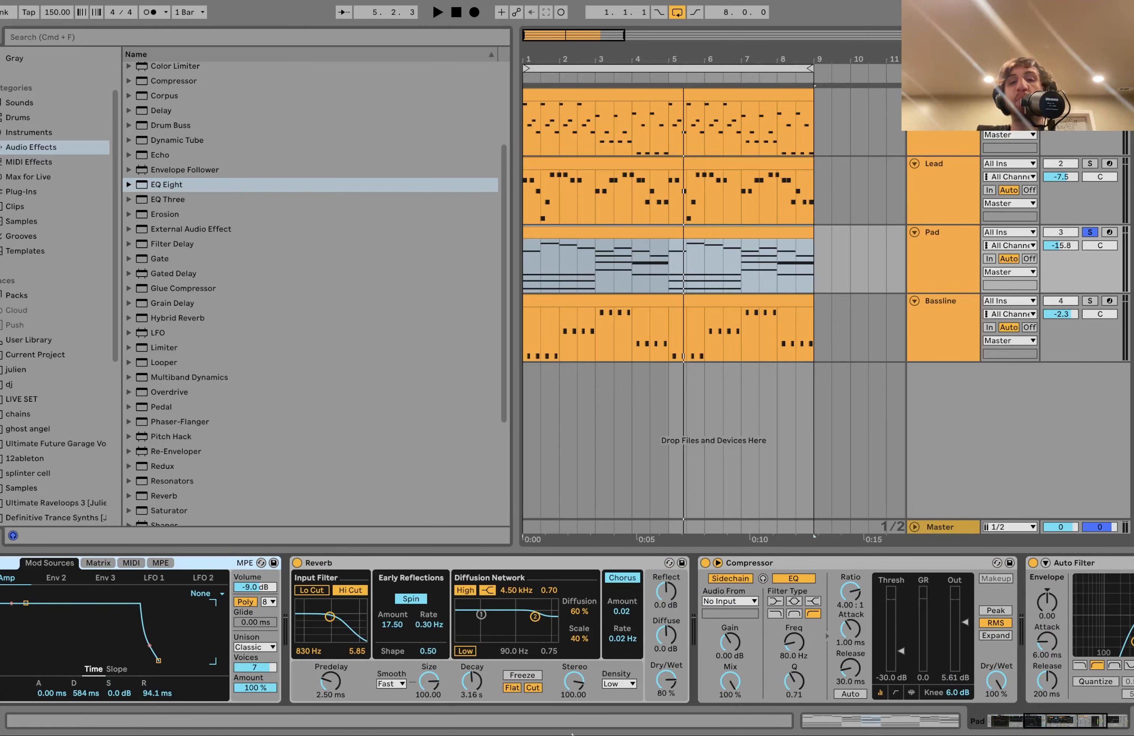
{"action": "mouse_move", "coordinate": [473, 734]}
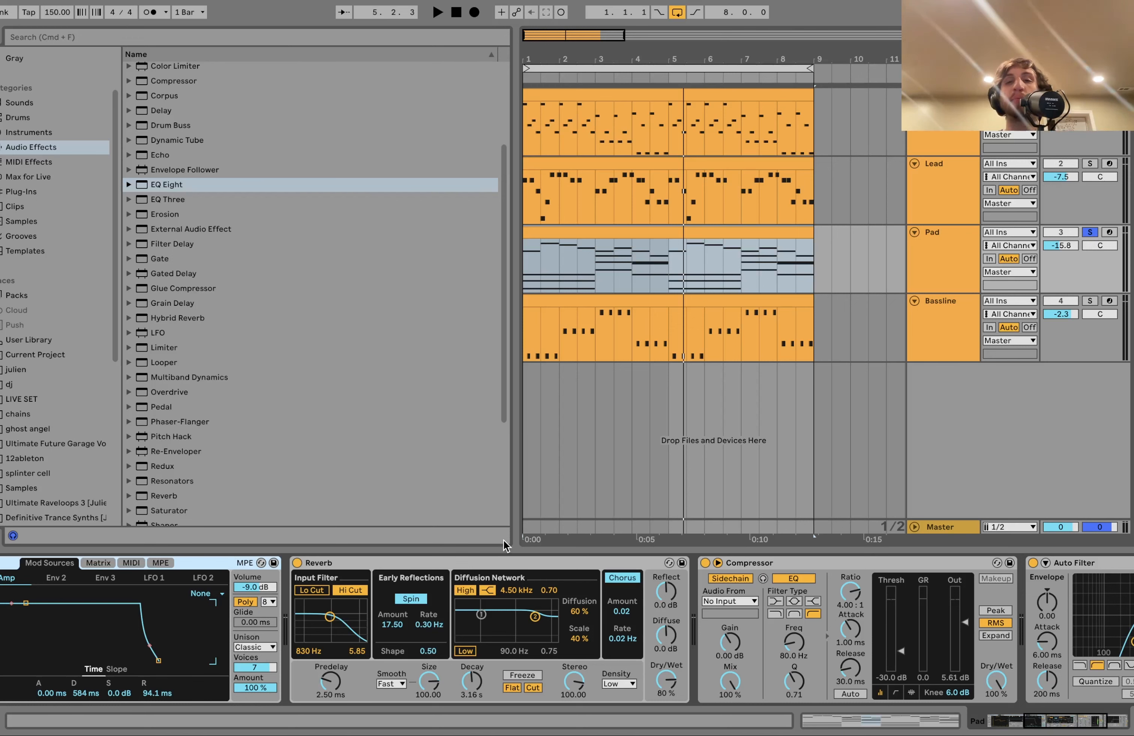
- Play the Lead, Pad and Bassline together and compare the Pad with its Reverb bypassed and enabled
{"action": "left_click", "coordinate": [1091, 165]}
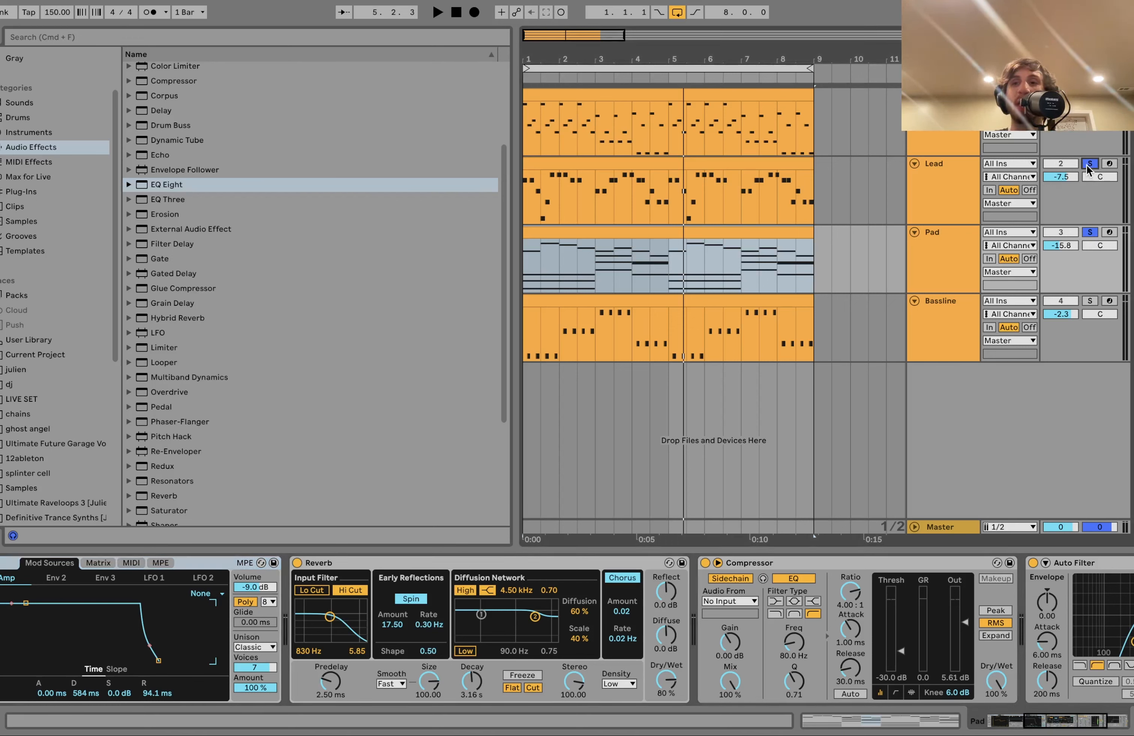
{"action": "key", "text": "space"}
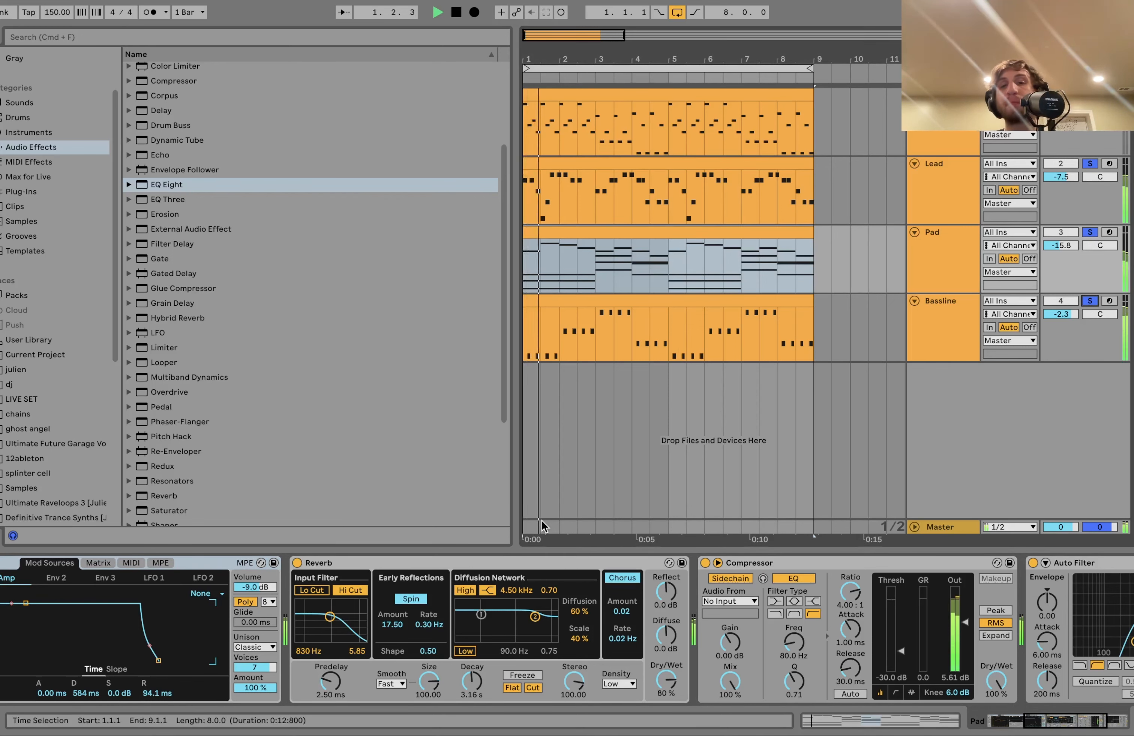
{"action": "left_click", "coordinate": [297, 563]}
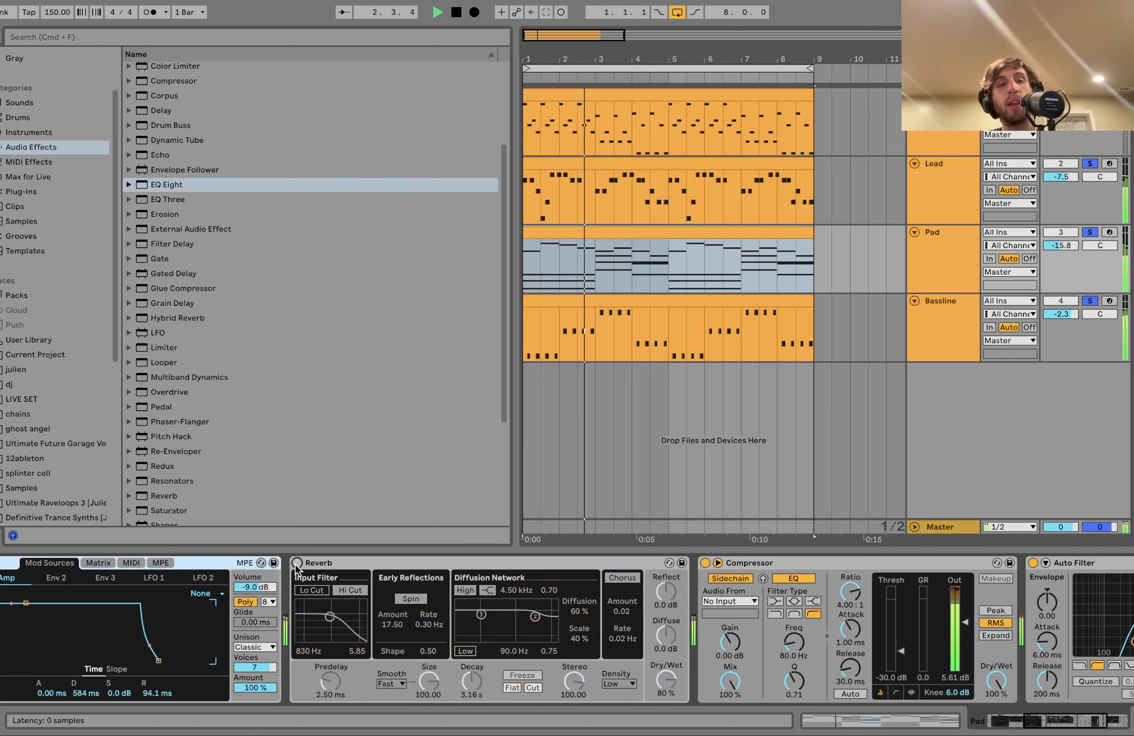
{"action": "left_click", "coordinate": [297, 563]}
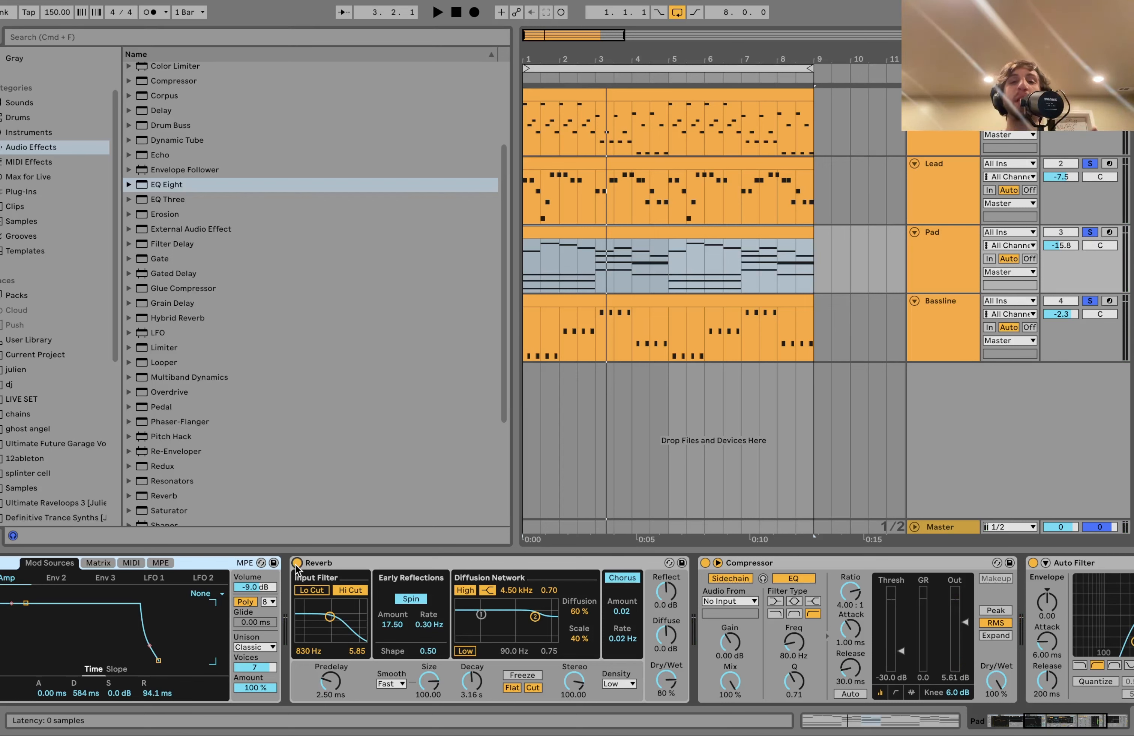
{"action": "key", "text": "space"}
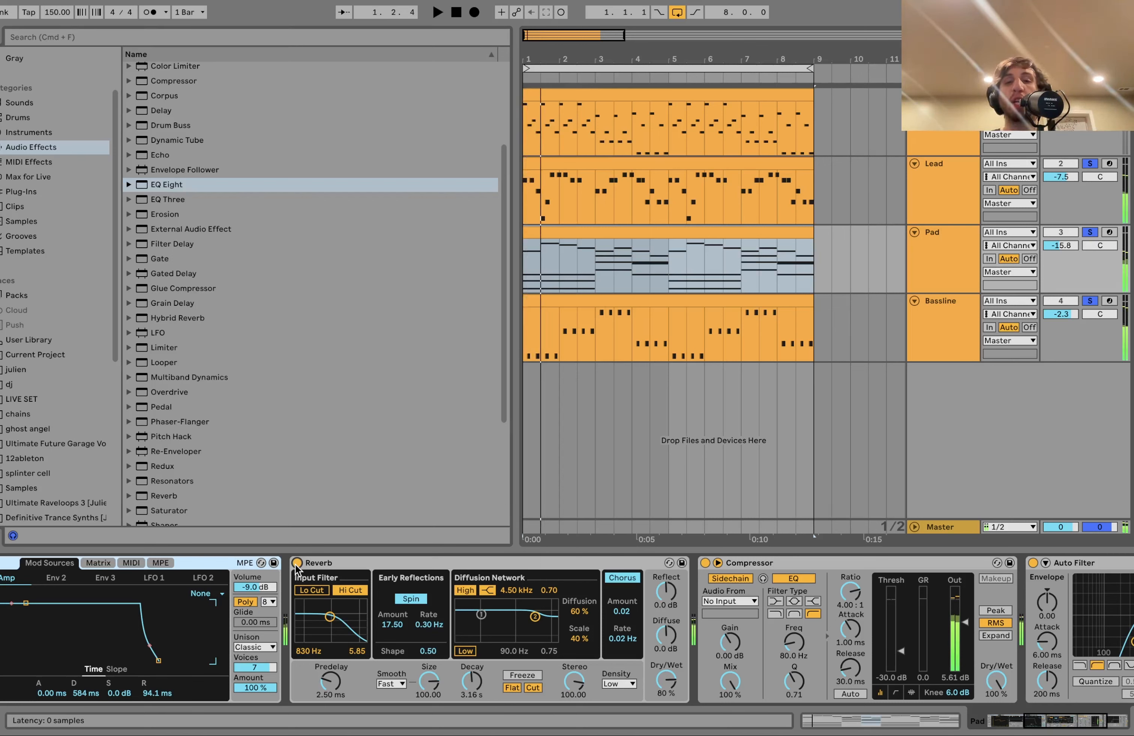
{"action": "left_click", "coordinate": [764, 564]}
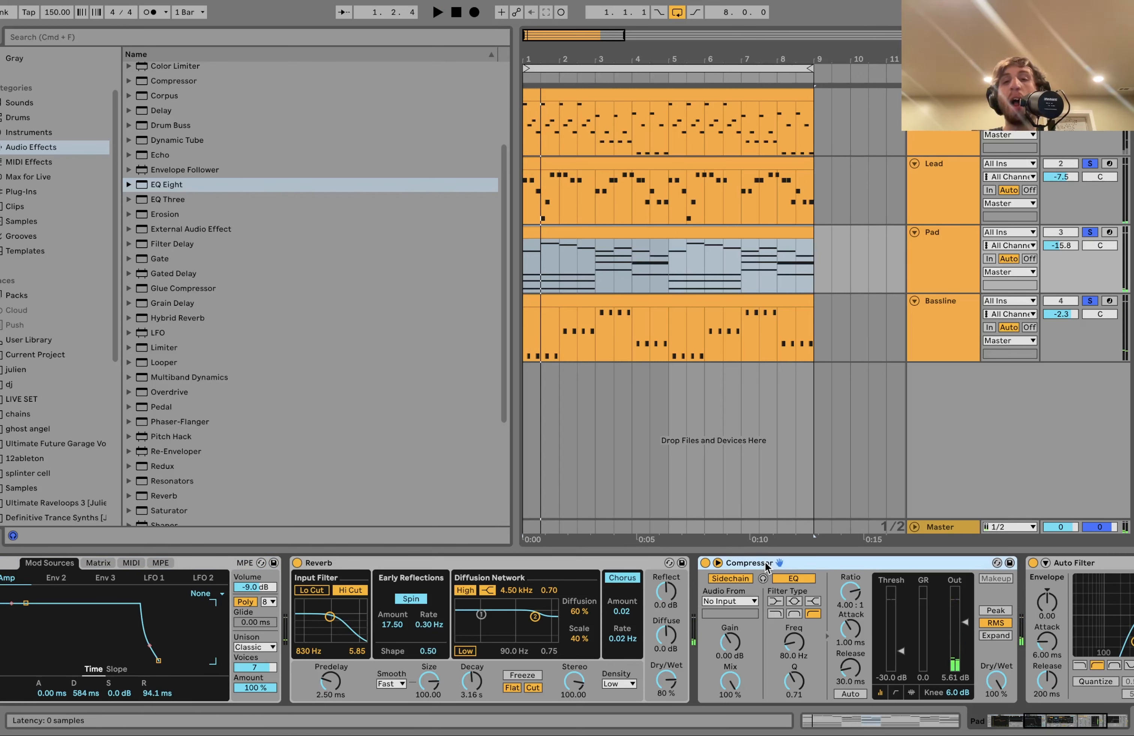
{"action": "key", "text": "Delete"}
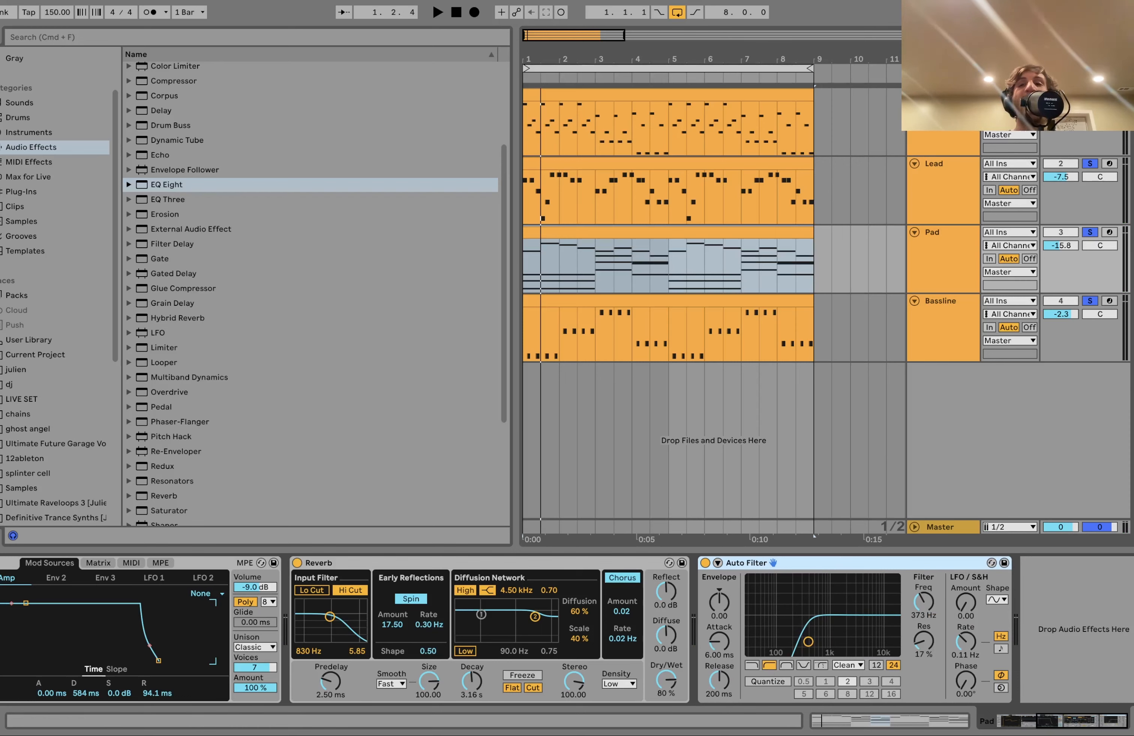
- Play the Arp with the other three parts, then solo only the Arp and view its clip and devices
{"action": "key", "text": "space"}
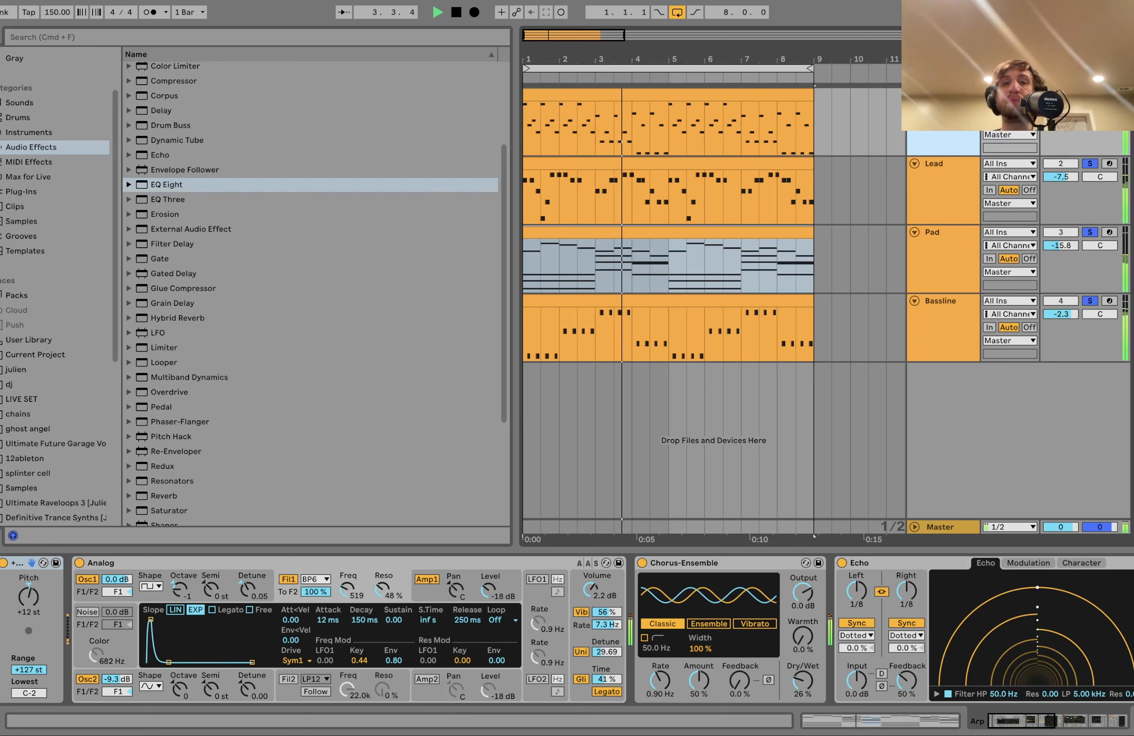
{"action": "key", "text": "space"}
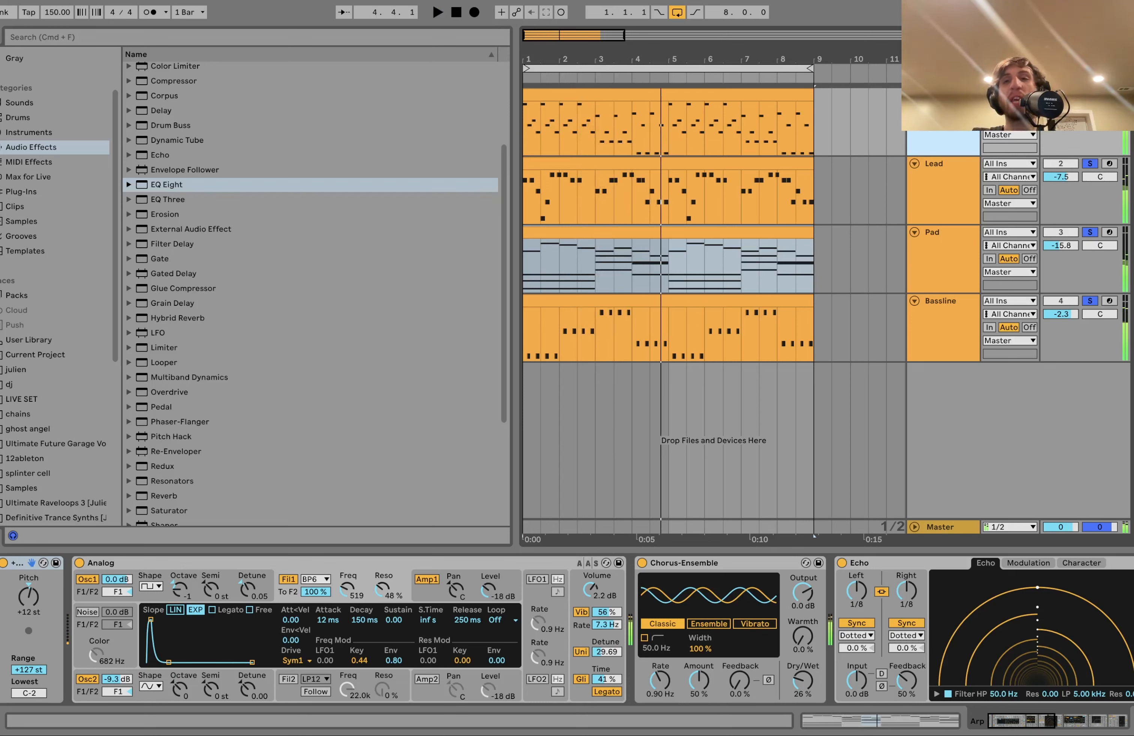
{"action": "left_click", "coordinate": [1089, 95]}
{"action": "double_click", "coordinate": [704, 96]}
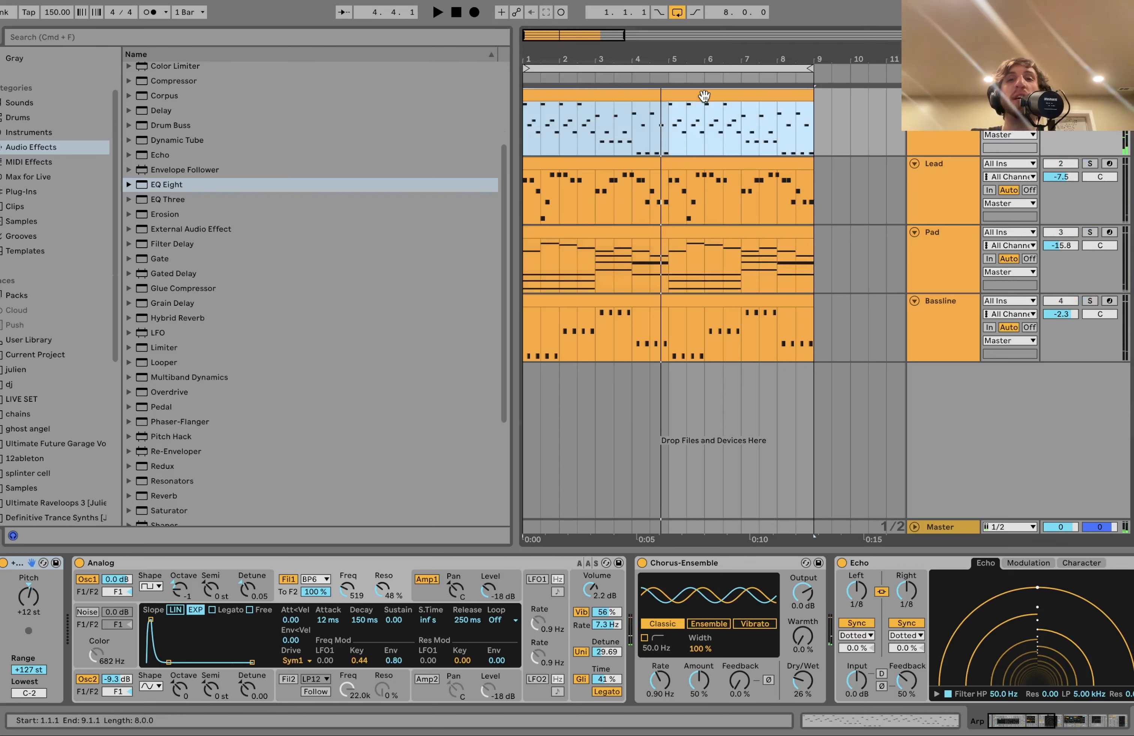
{"action": "double_click", "coordinate": [958, 123]}
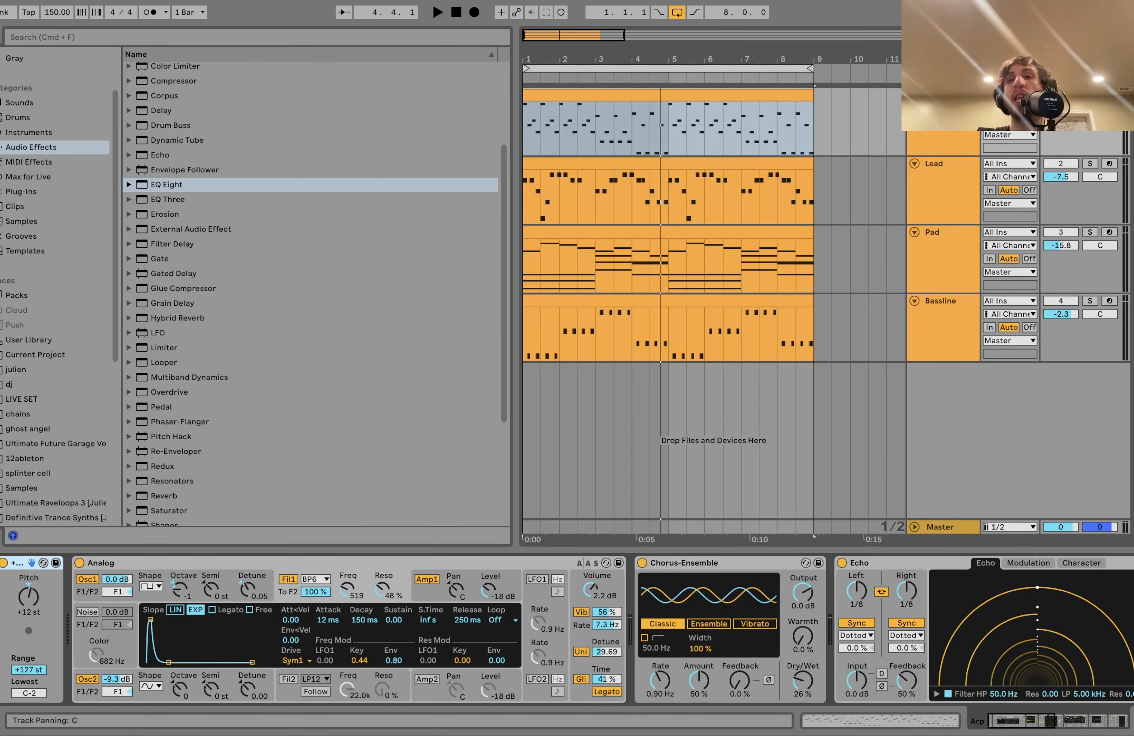
- Play the Arp with the Pad and Bassline soloed, add the Lead, and replay the full mix from the start
{"action": "left_click", "coordinate": [1090, 232]}
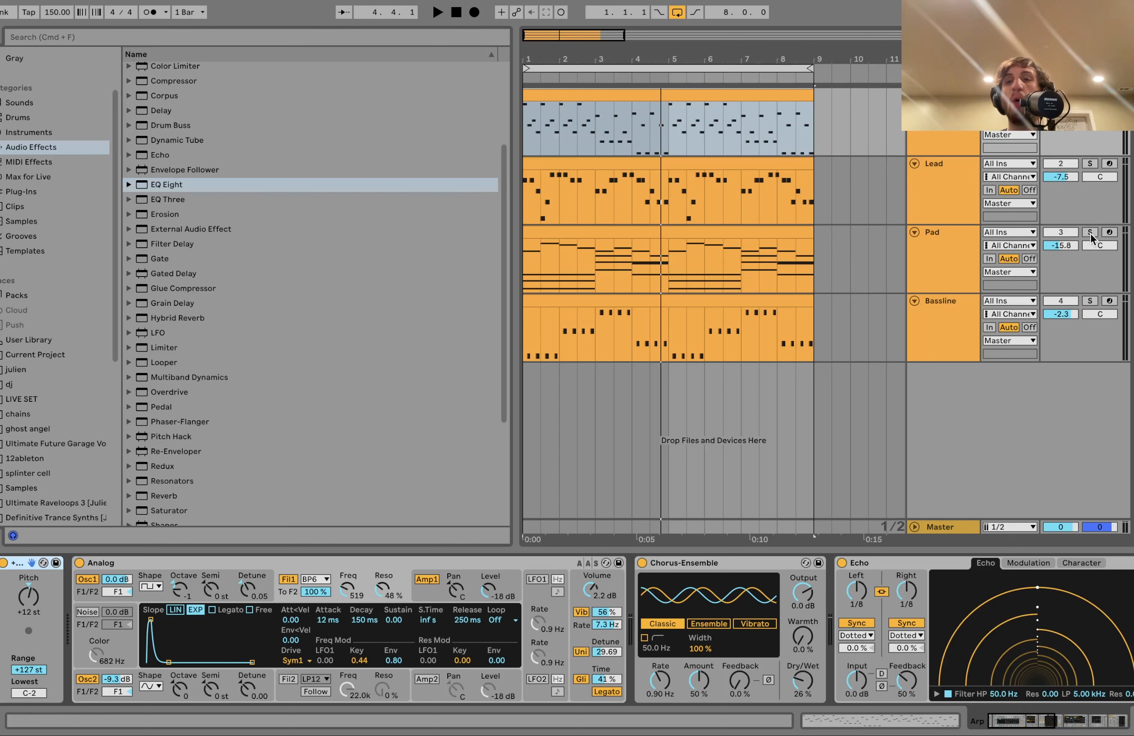
{"action": "left_click", "coordinate": [1090, 301]}
{"action": "key", "text": "space"}
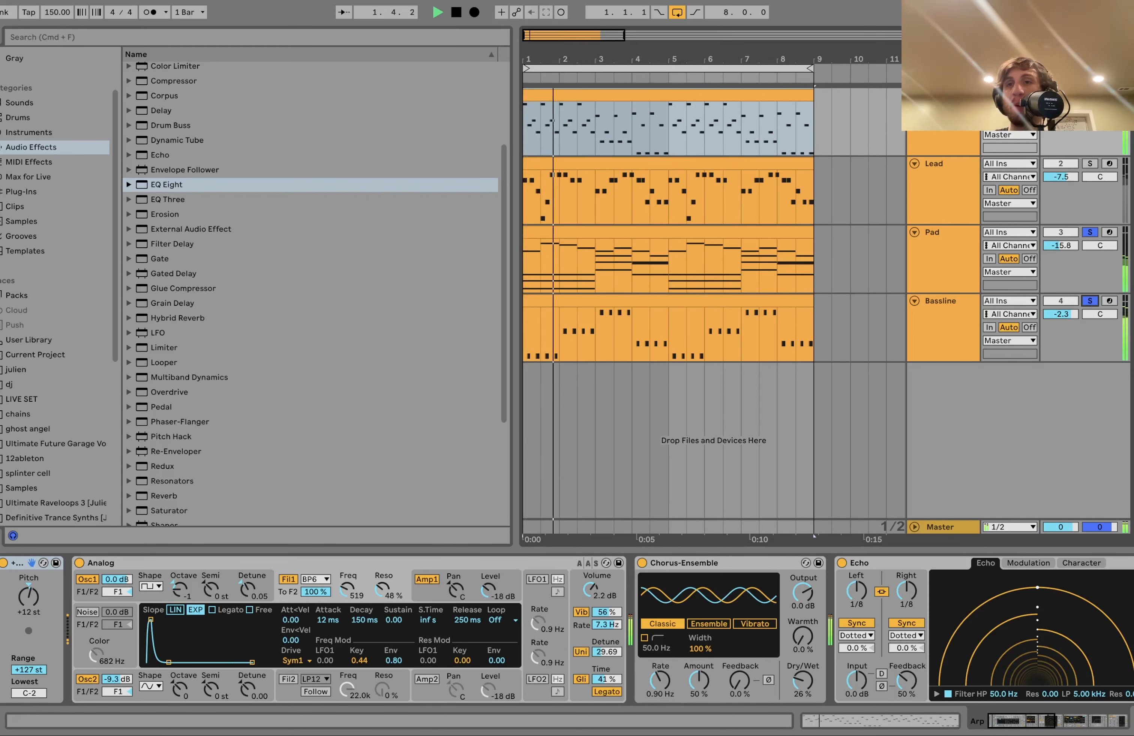
{"action": "left_click", "coordinate": [1089, 164]}
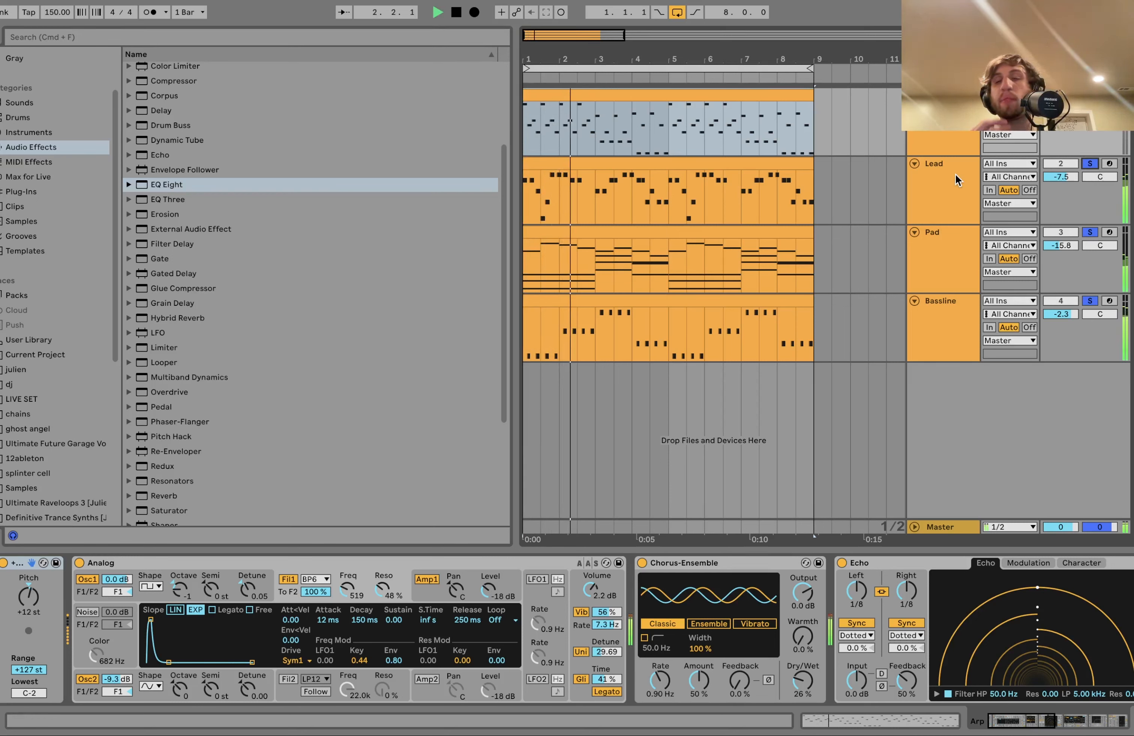
{"action": "key", "text": "space"}
{"action": "key", "text": "space"}
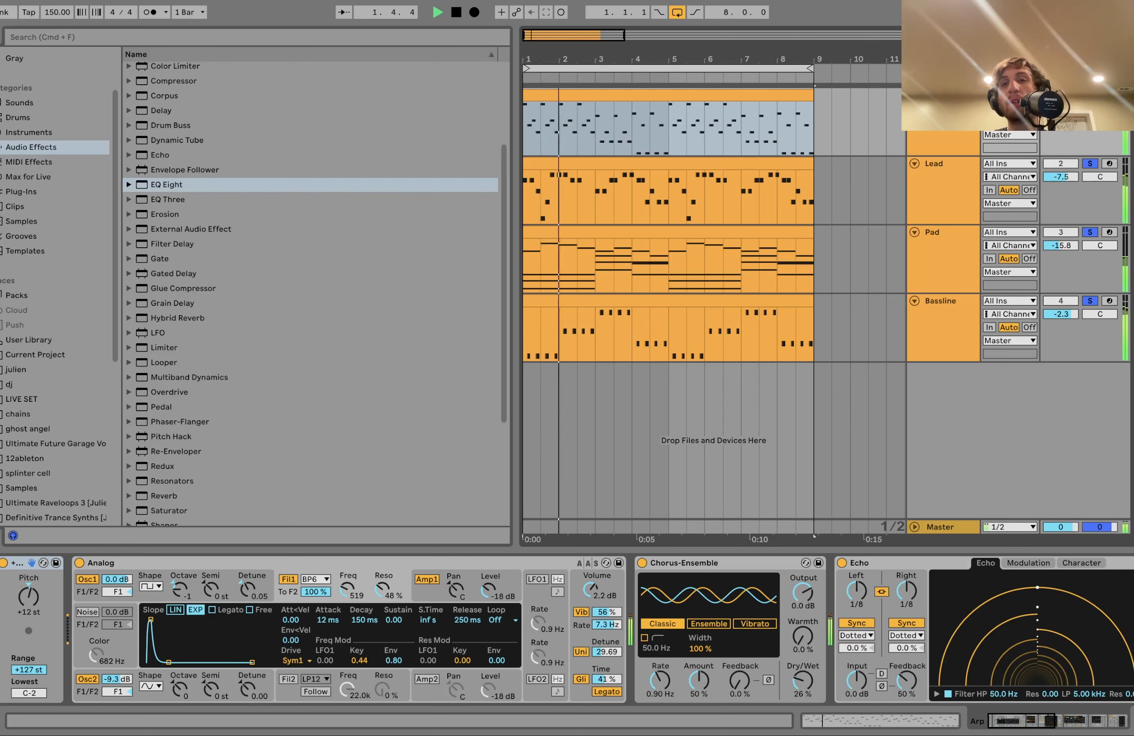
{"action": "key", "text": "space"}
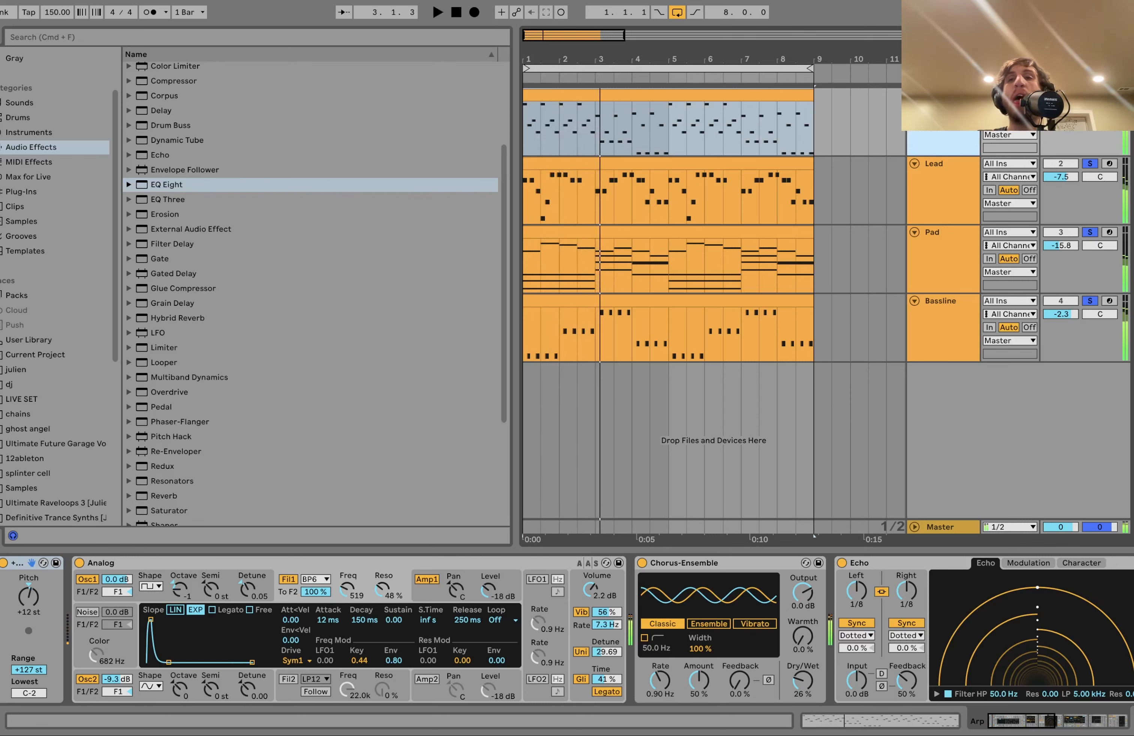
- Solo only the Arp, open its clip with the full note range in view, and listen to its pattern
{"action": "left_click", "coordinate": [1090, 95]}
{"action": "left_click", "coordinate": [1090, 95]}
{"action": "double_click", "coordinate": [779, 93]}
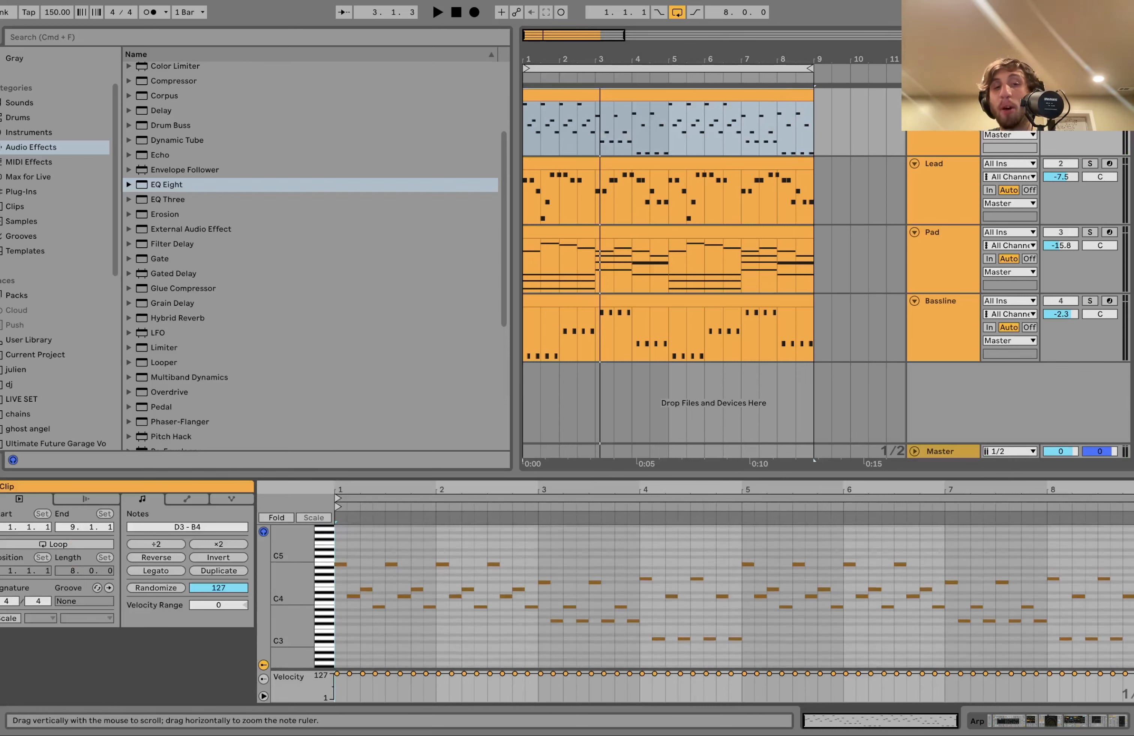
{"action": "left_click_drag", "start_coordinate": [283, 606], "coordinate": [268, 606]}
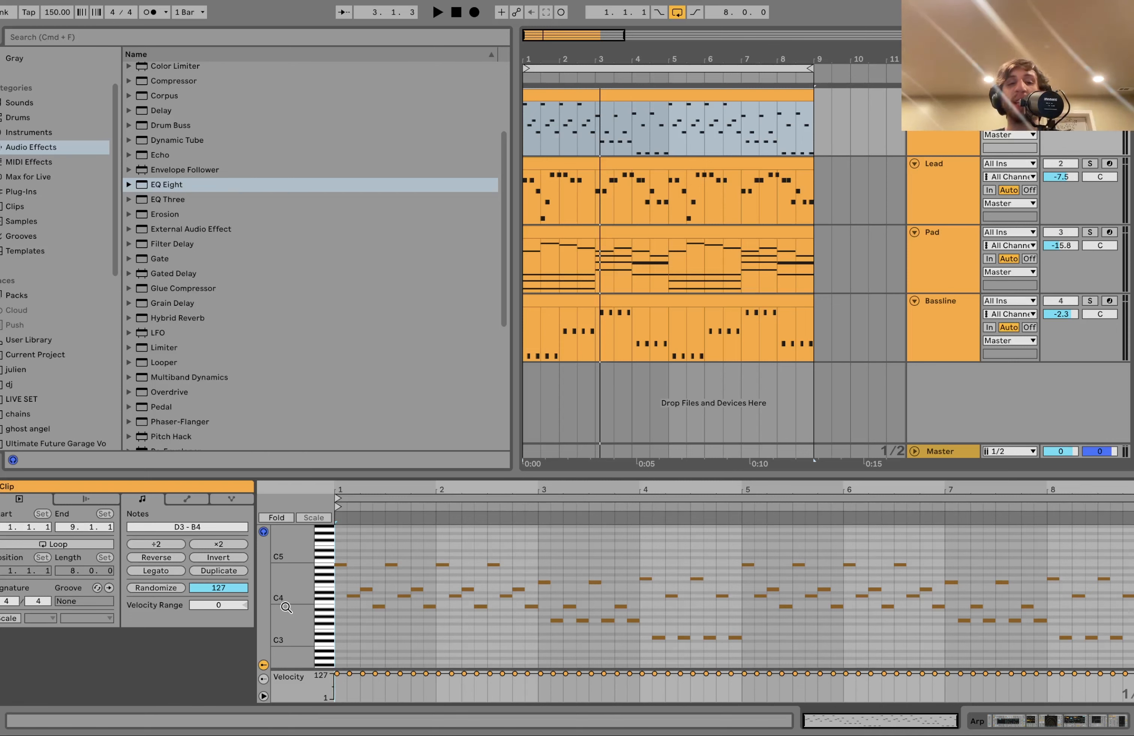
{"action": "key", "text": "space"}
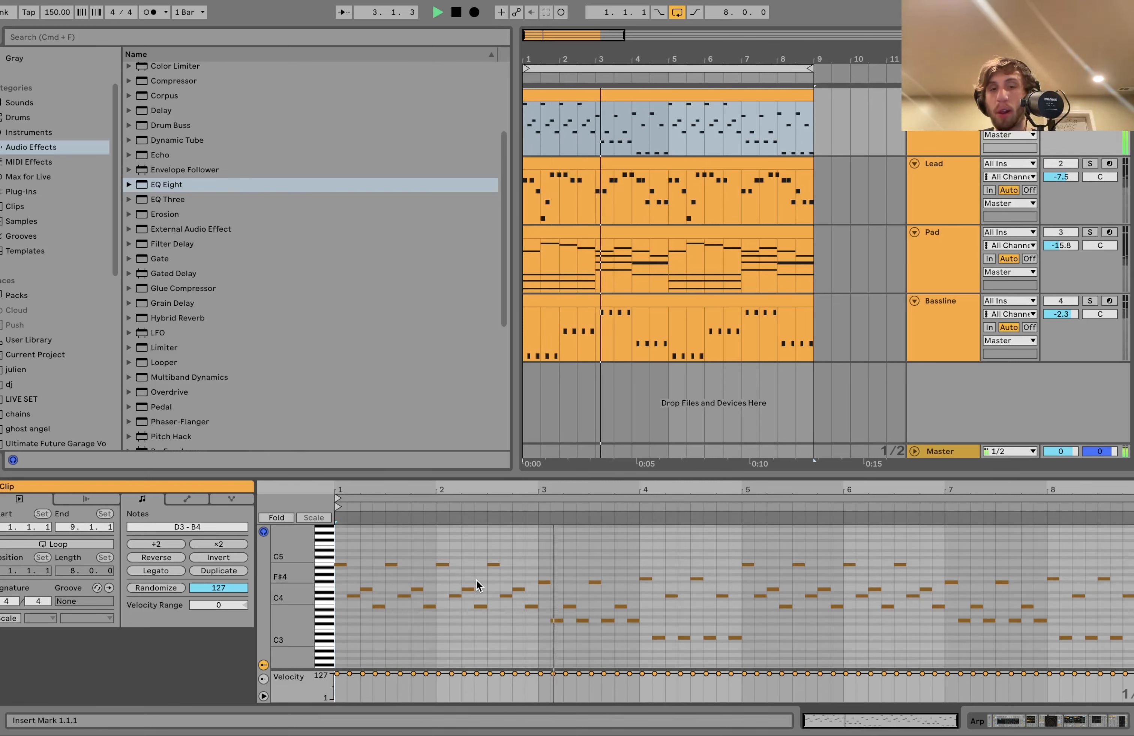
{"action": "key", "text": "space"}
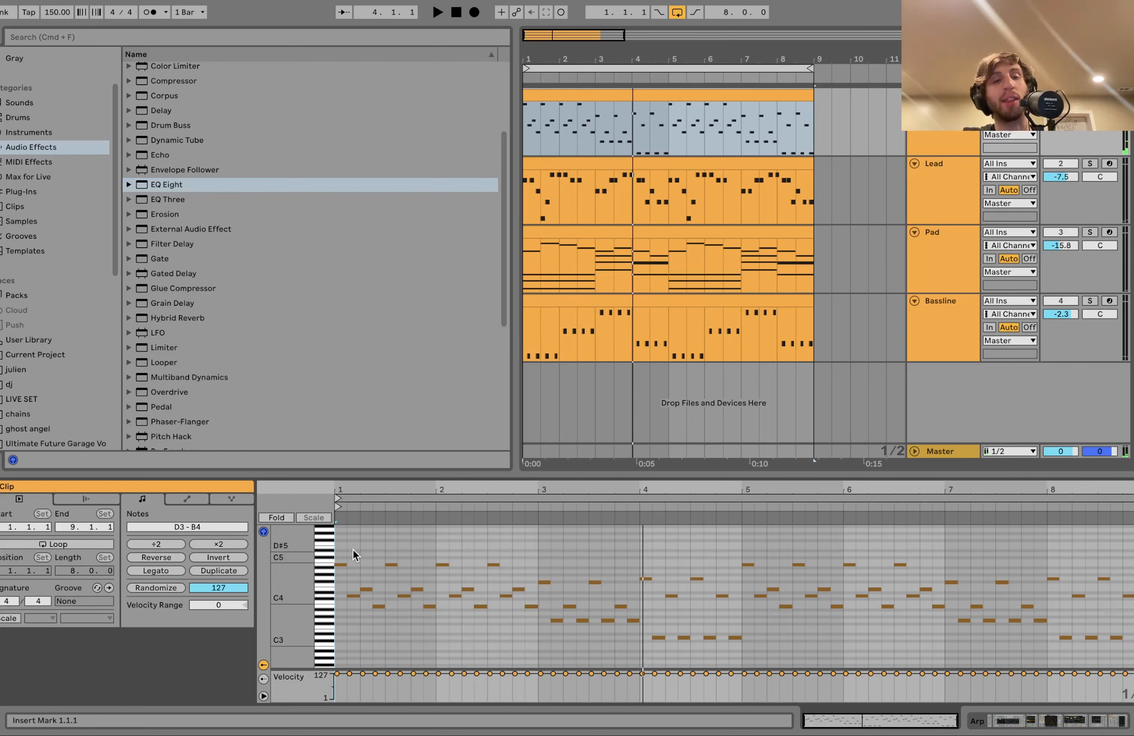
- Highlight the Arp's first B4 note and play the Arp with the Bassline, comparing the pattern changes at bars 3 and 4
{"action": "left_click", "coordinate": [341, 565]}
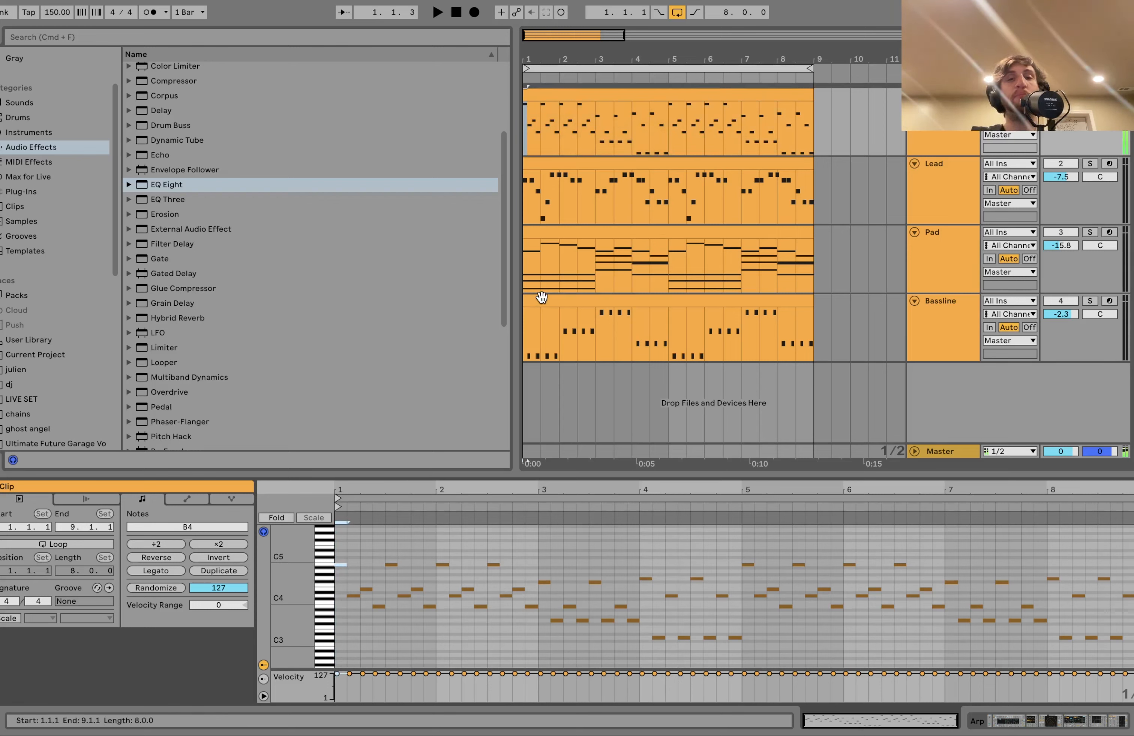
{"action": "left_click", "coordinate": [541, 298]}
{"action": "left_click", "coordinate": [1084, 302]}
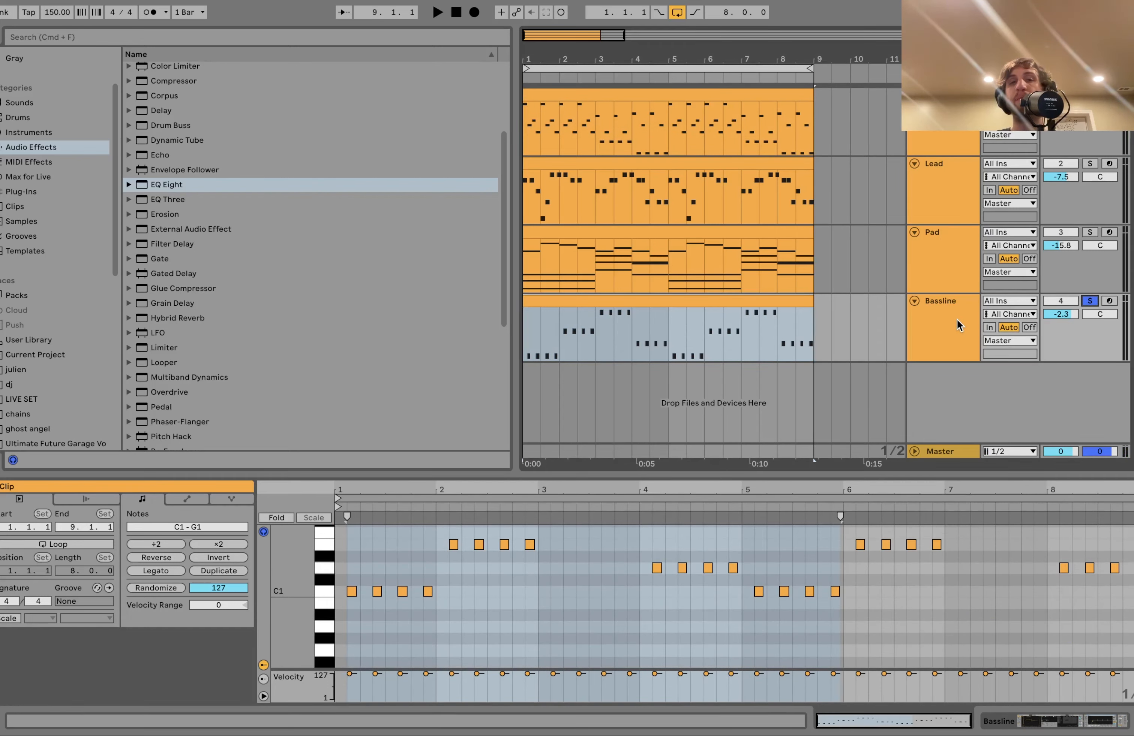
{"action": "key", "text": "space"}
{"action": "left_click", "coordinate": [598, 122]}
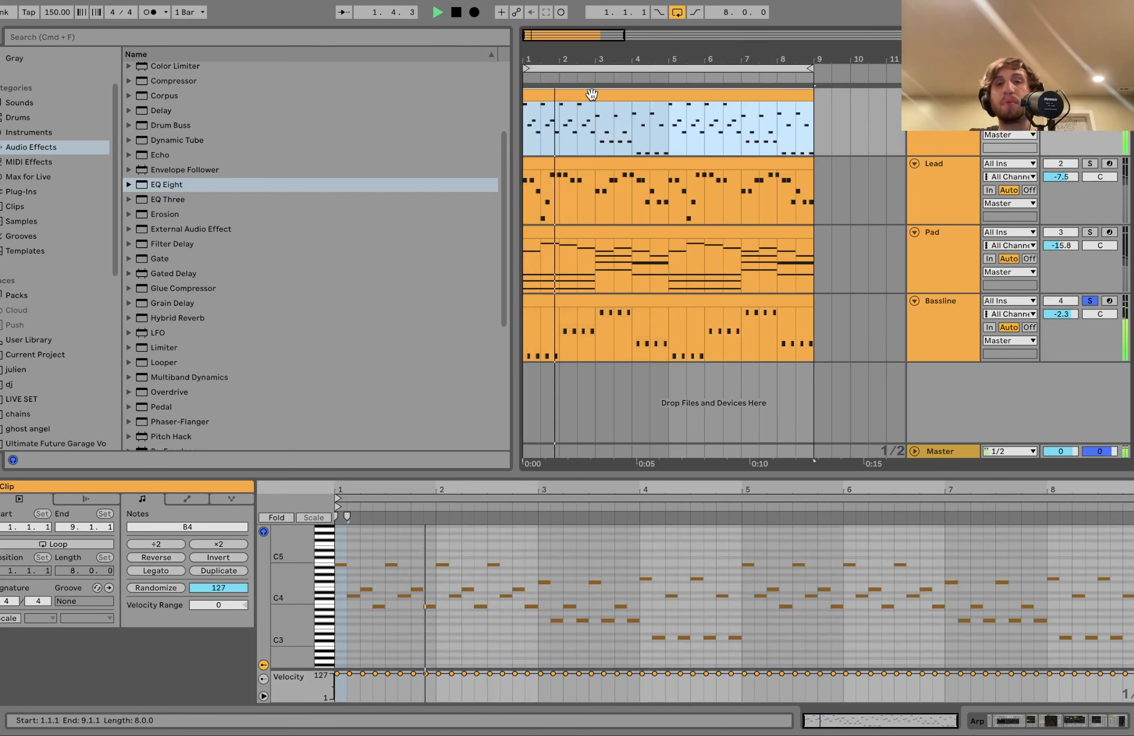
{"action": "left_click", "coordinate": [602, 127]}
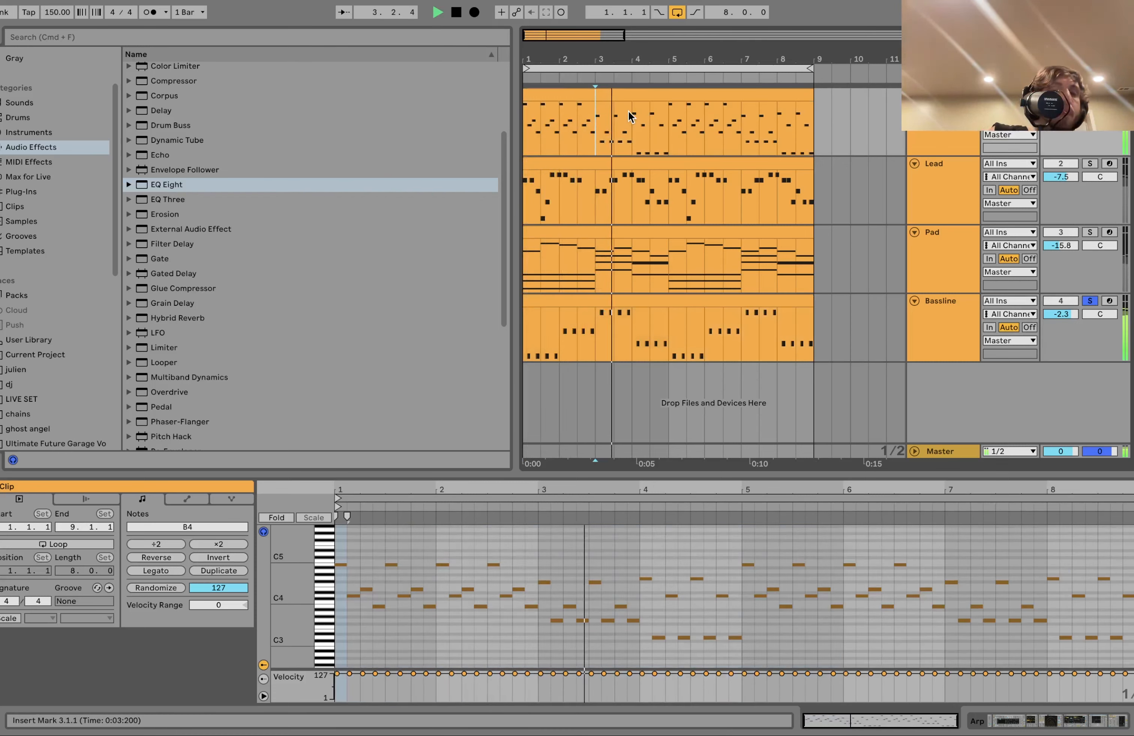
{"action": "left_click", "coordinate": [634, 89]}
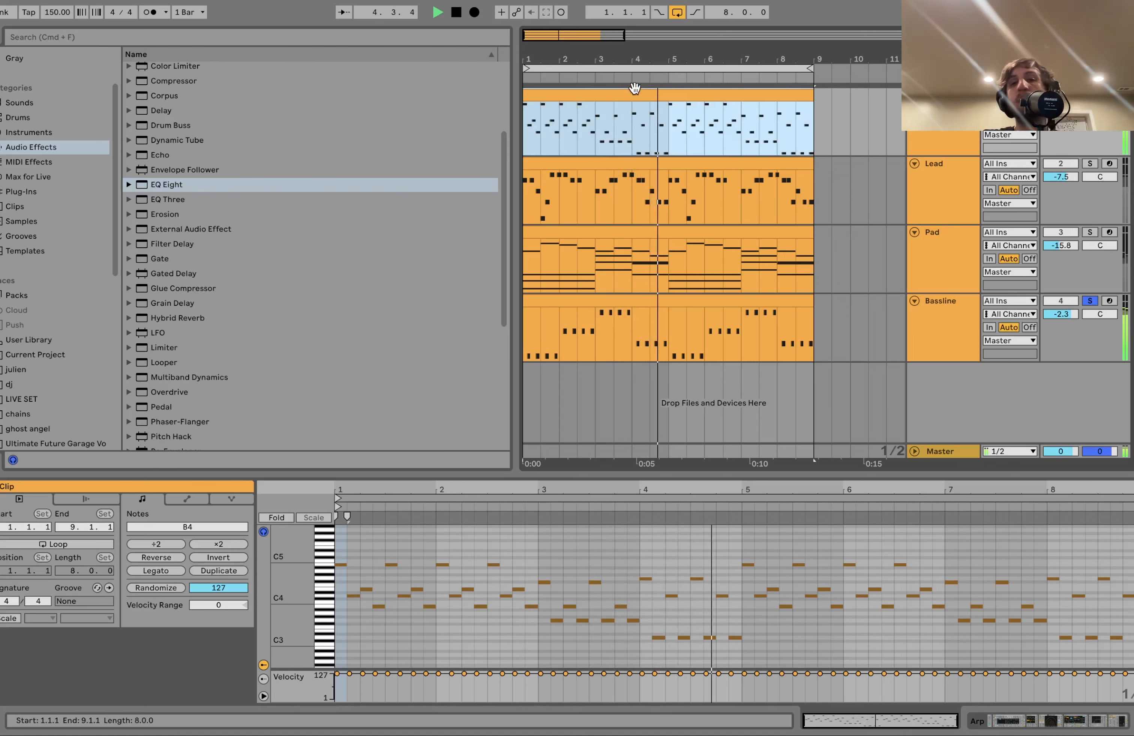
{"action": "key", "text": "space"}
{"action": "double_click", "coordinate": [955, 137]}
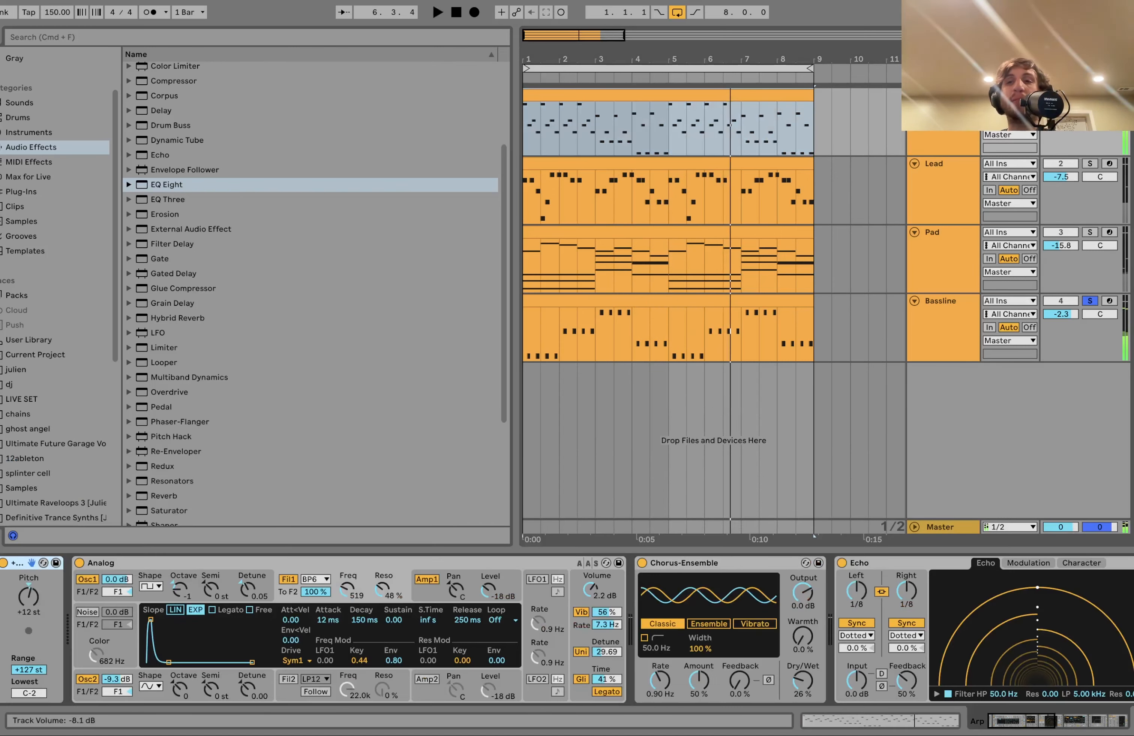
{"action": "left_click", "coordinate": [1088, 300]}
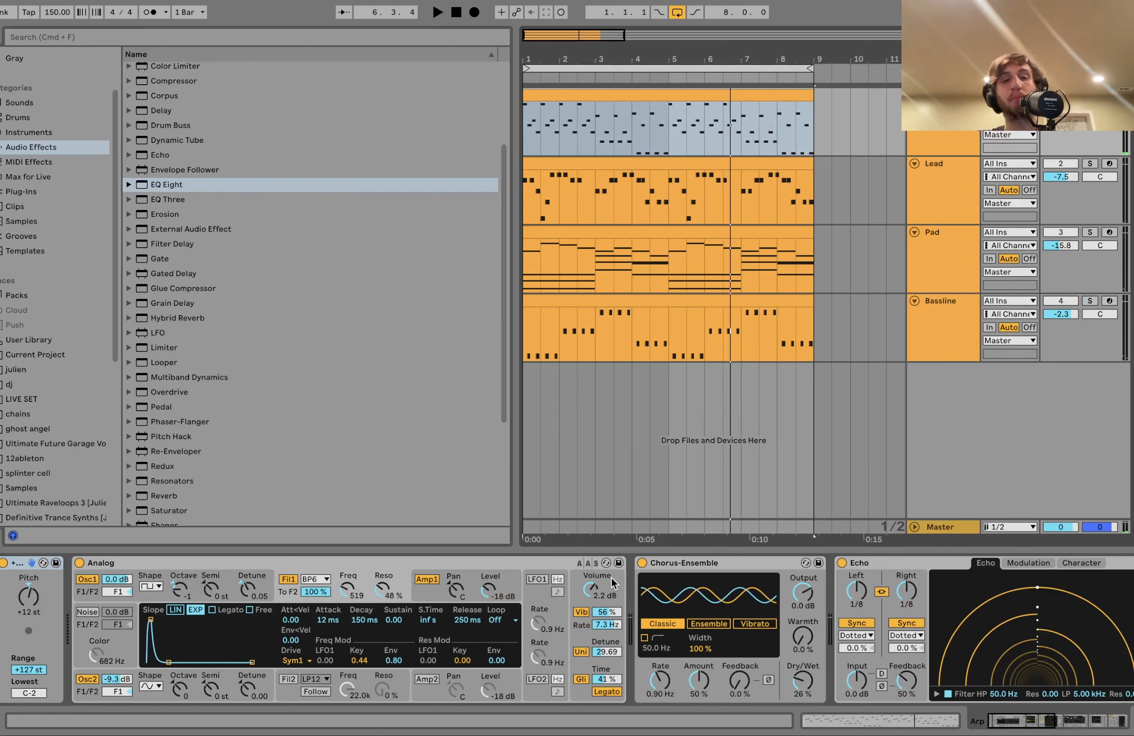
{"action": "left_click", "coordinate": [753, 565]}
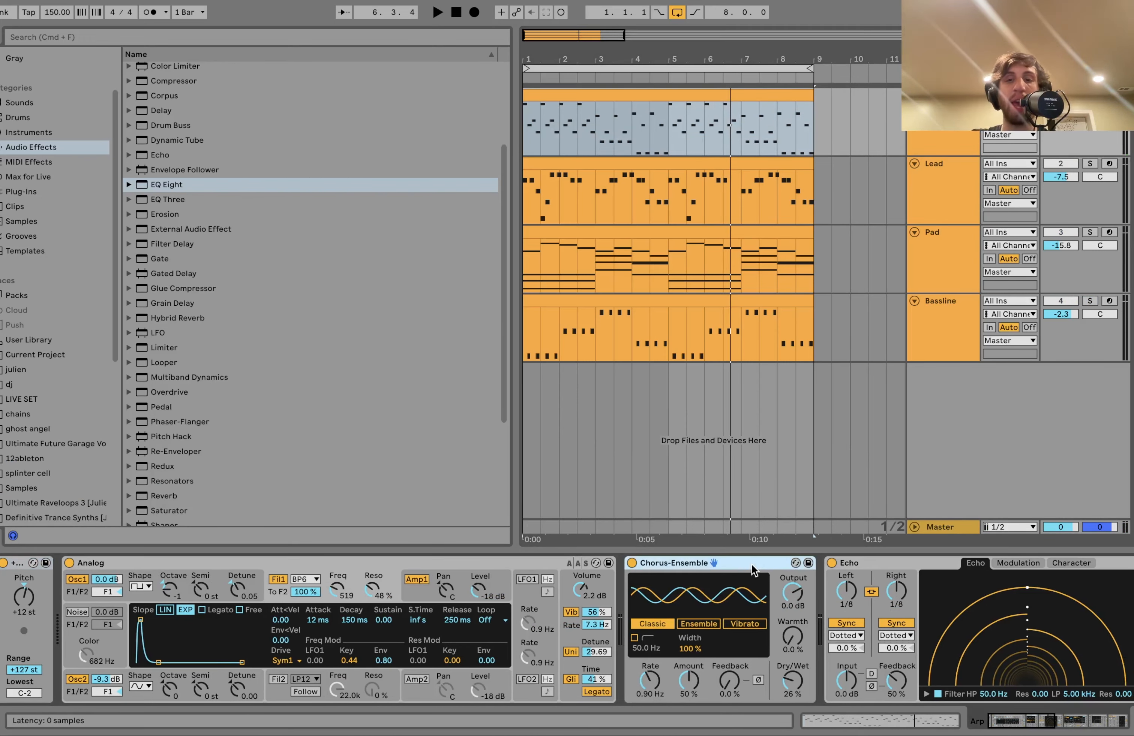
{"action": "scroll", "coordinate": [754, 565], "scroll_direction": "right", "scroll_amount": 15}
{"action": "scroll", "coordinate": [753, 565], "scroll_direction": "left", "scroll_amount": 15}
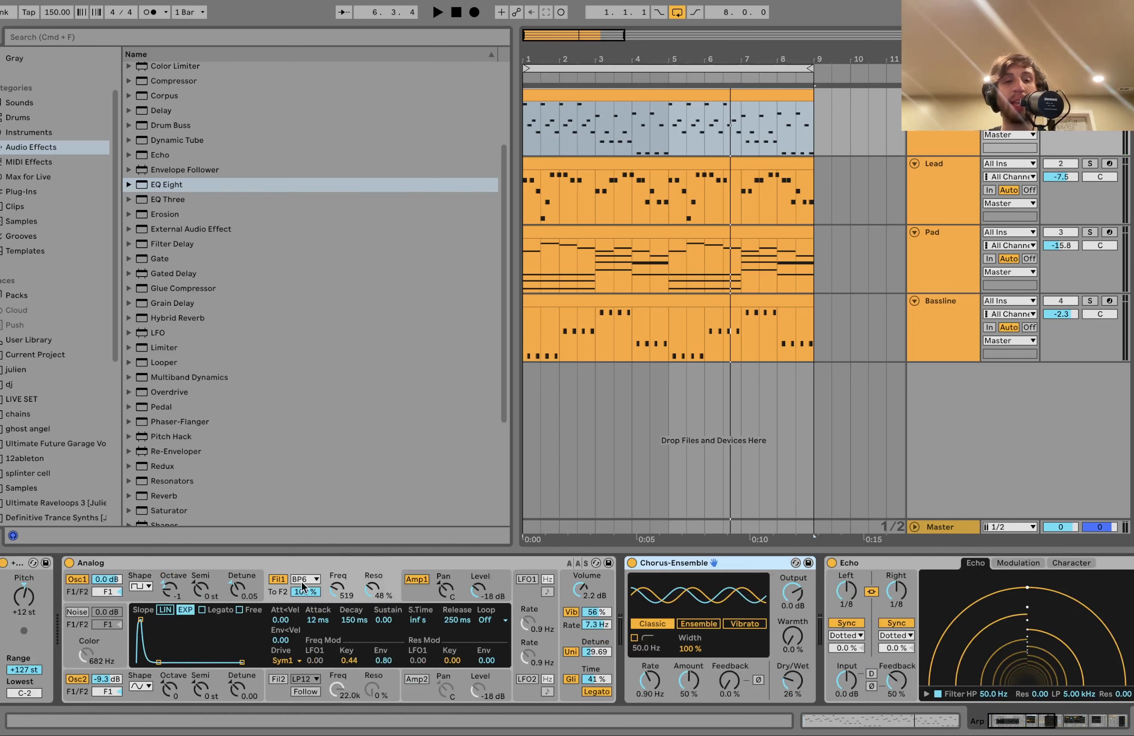
{"action": "left_click", "coordinate": [224, 578]}
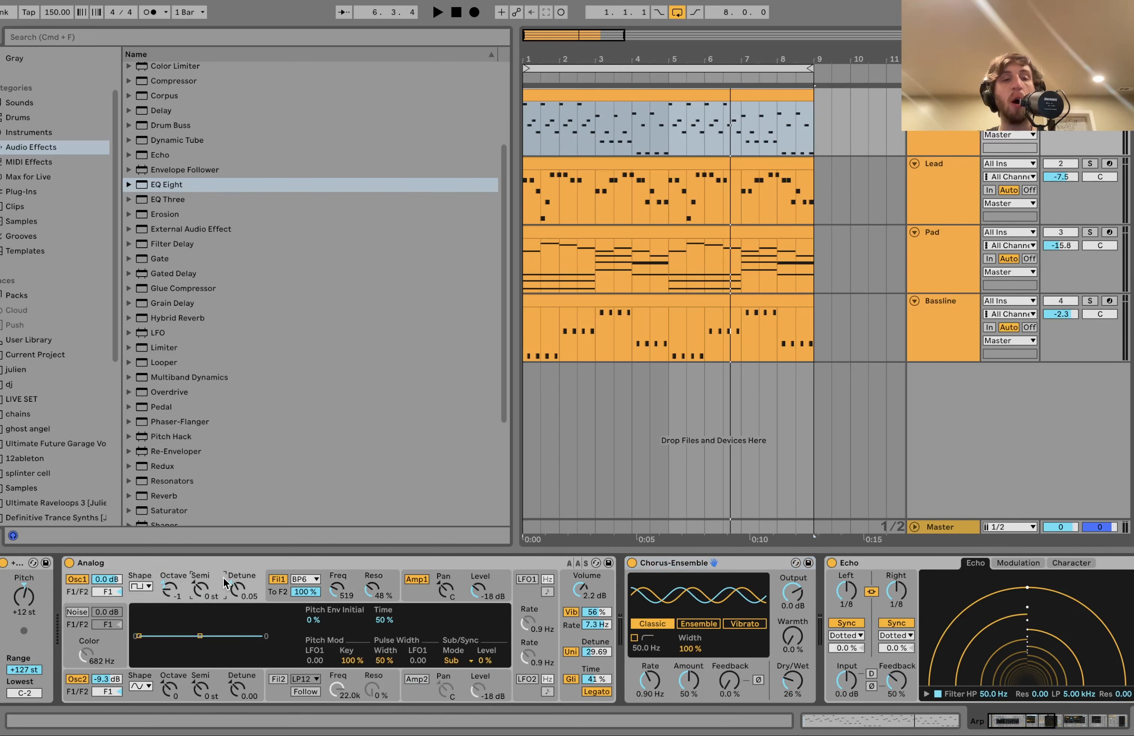
{"action": "left_click", "coordinate": [185, 677]}
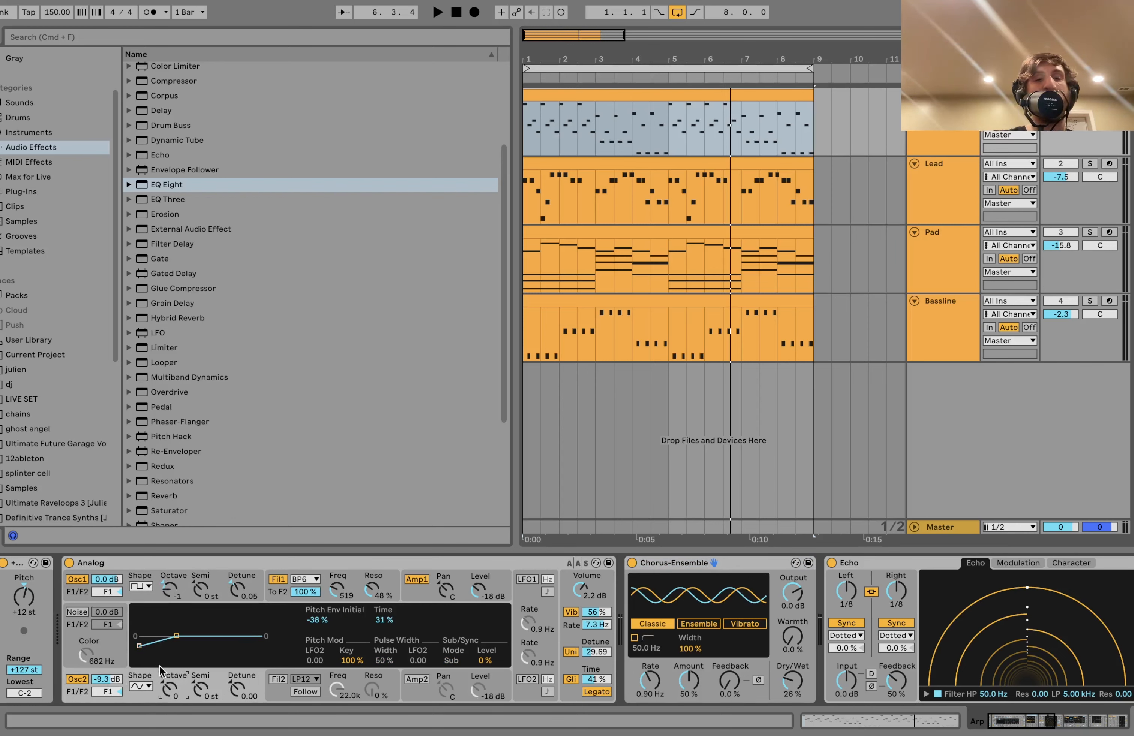
{"action": "scroll", "coordinate": [158, 667], "scroll_direction": "right", "scroll_amount": 10}
{"action": "scroll", "coordinate": [879, 557], "scroll_direction": "right", "scroll_amount": 2}
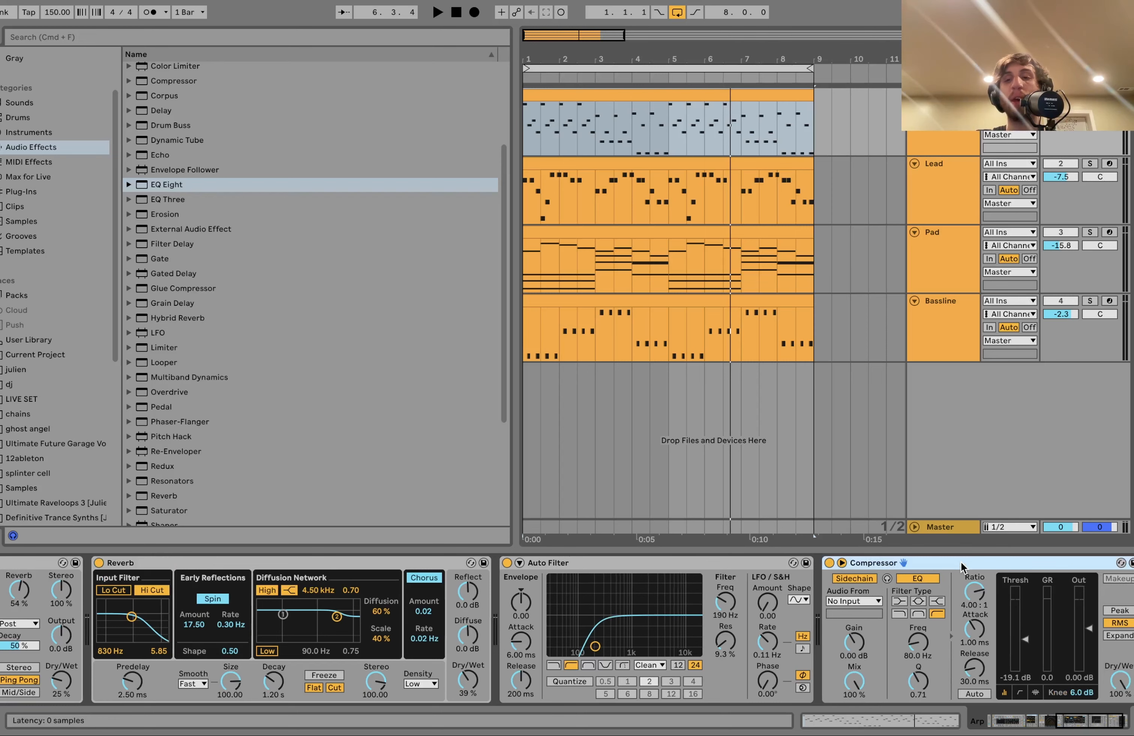
{"action": "scroll", "coordinate": [960, 562], "scroll_direction": "left", "scroll_amount": 10}
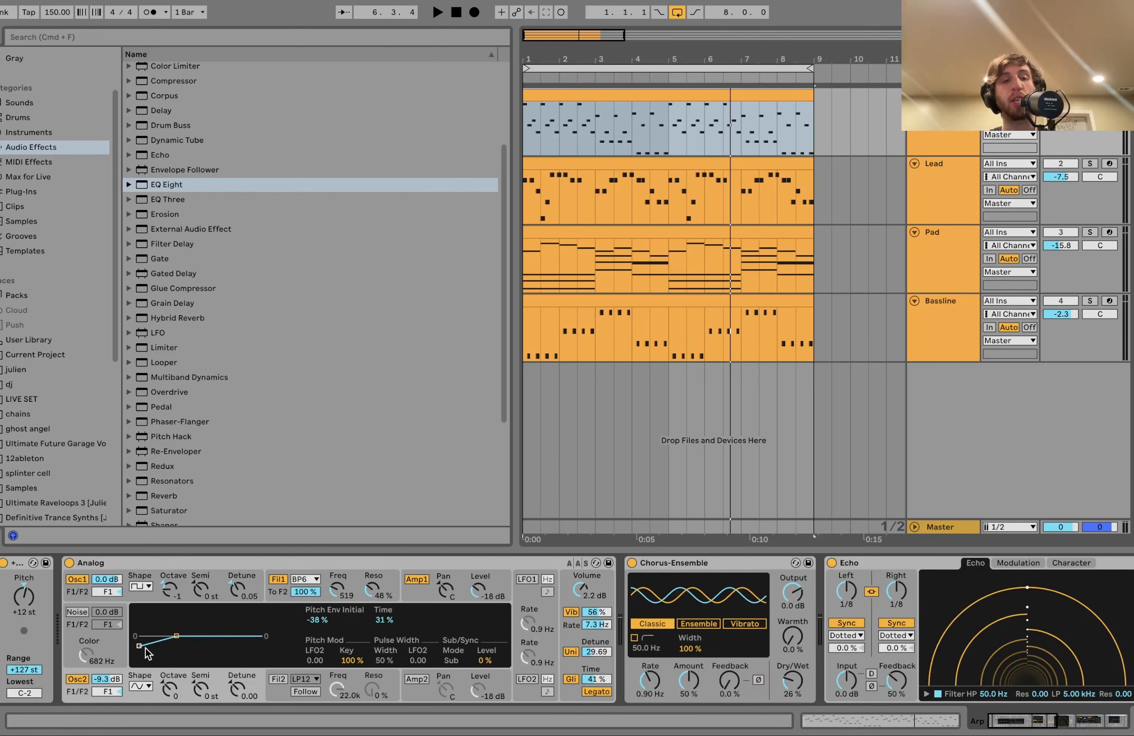
- Try oscillator 2's Pitch Env Initial at 0 % while playing the Arp, and undo the change
{"action": "double_click", "coordinate": [323, 617]}
{"action": "key", "text": "space"}
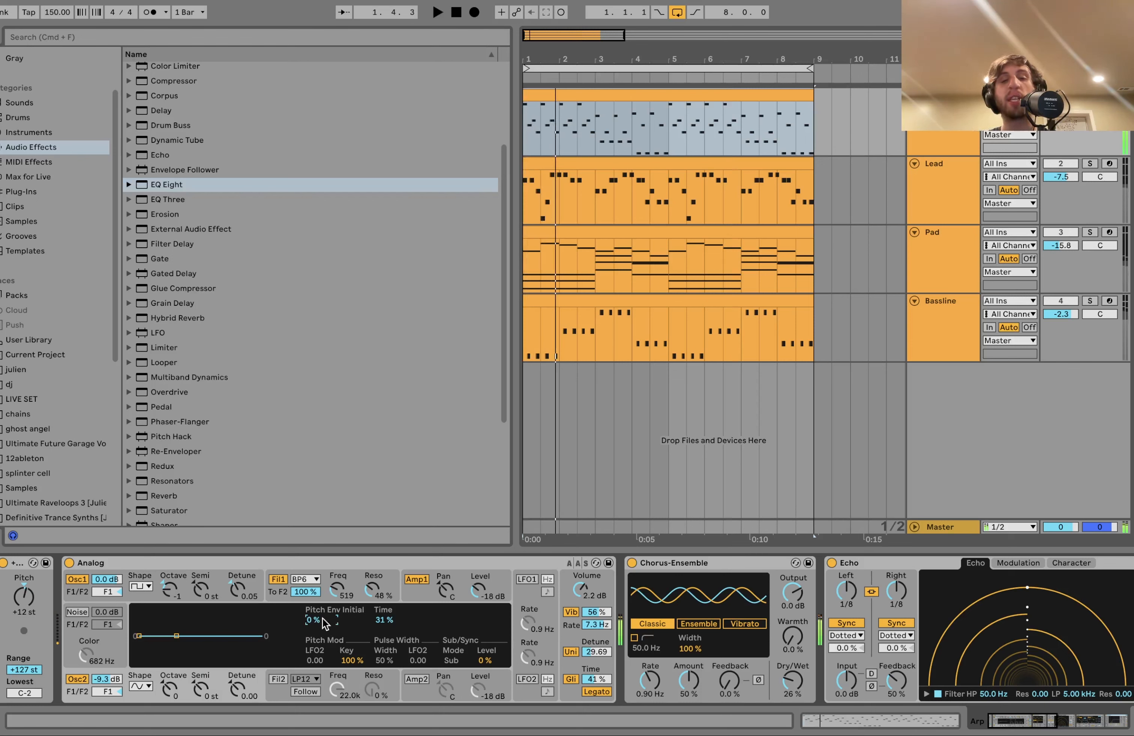
{"action": "key", "text": "super+z"}
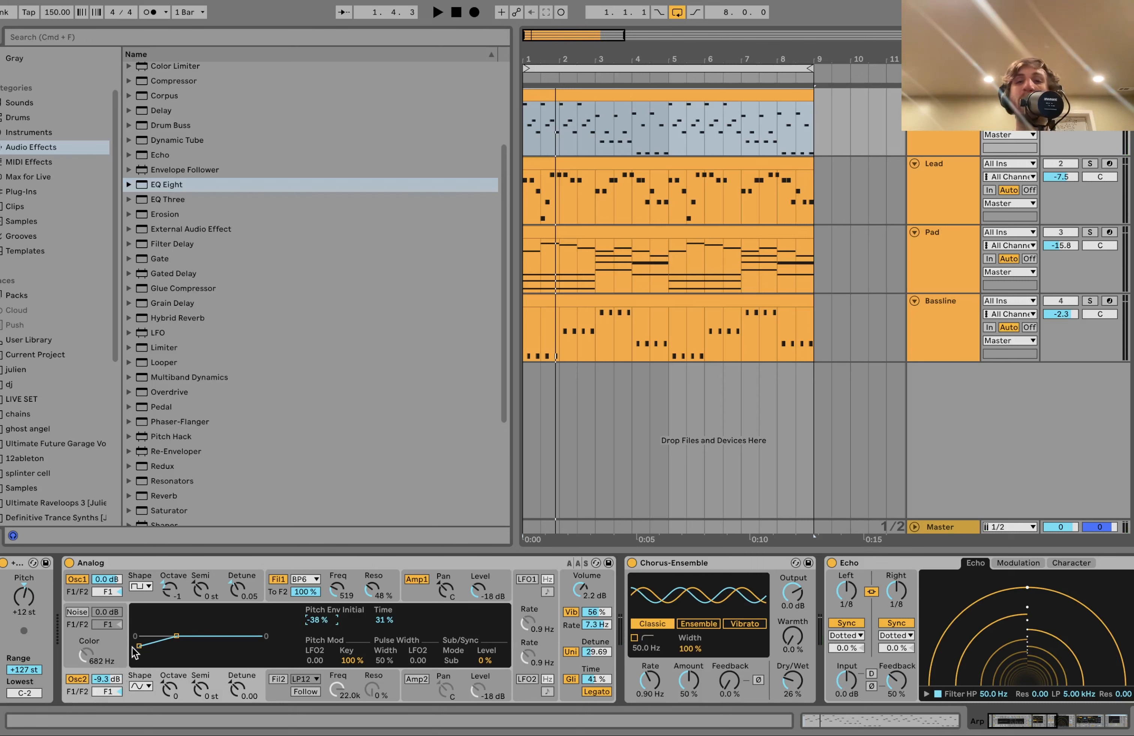
- Play the Arp while inspecting Analog's oscillator 1, filter 1 envelope and global voice settings
{"action": "left_click", "coordinate": [152, 571]}
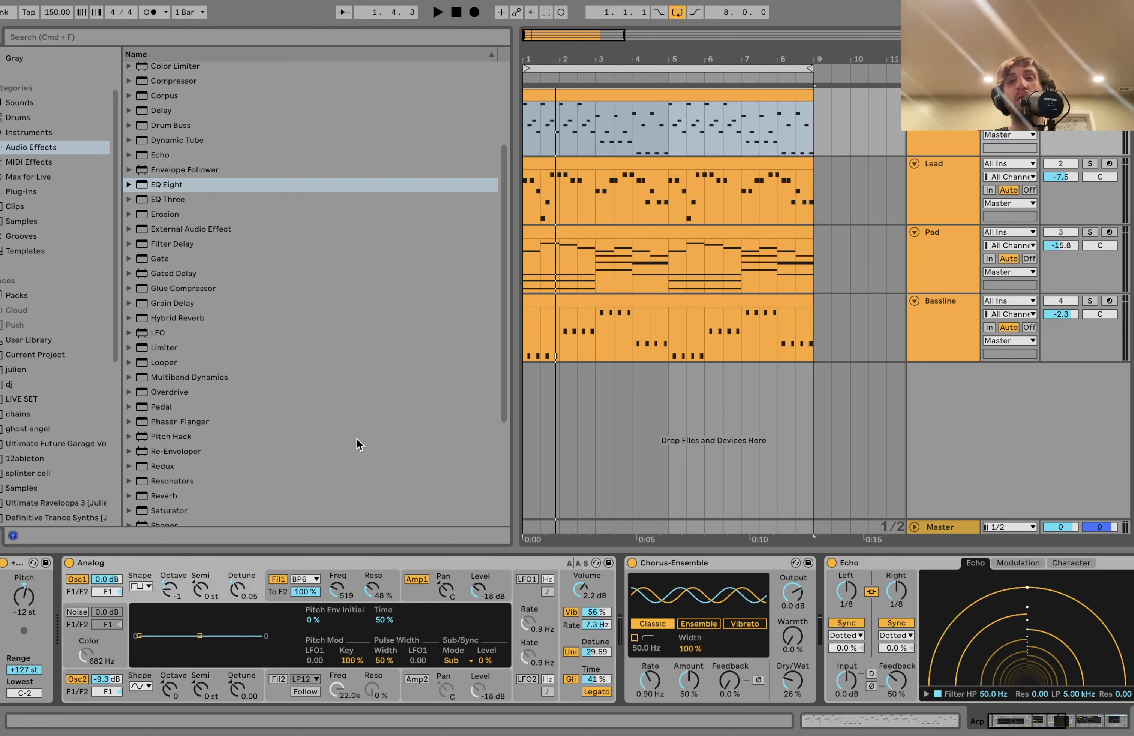
{"action": "key", "text": "space"}
{"action": "key", "text": "space"}
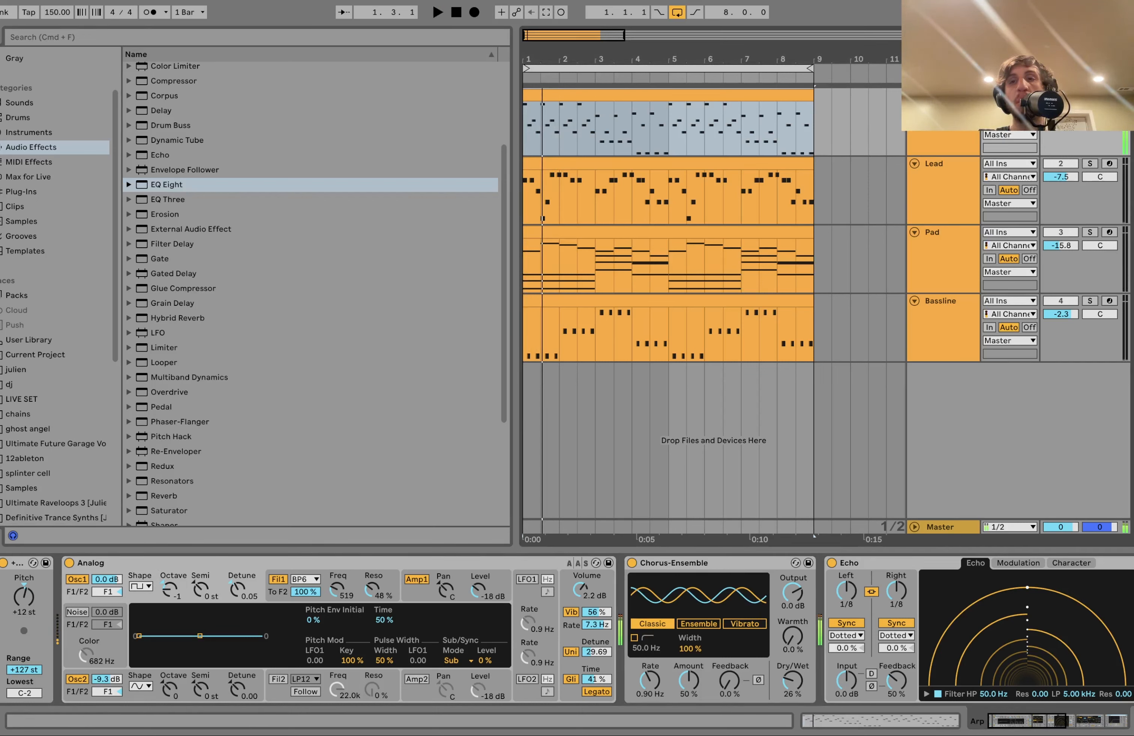
{"action": "key", "text": "space"}
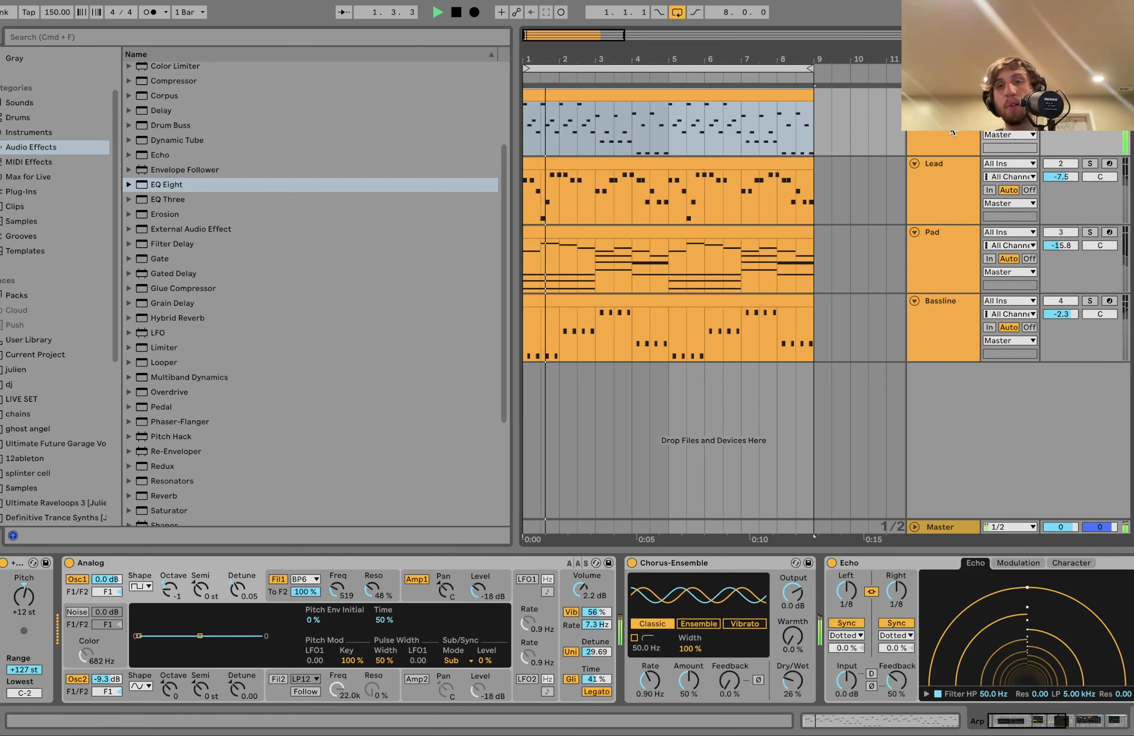
{"action": "key", "text": "space"}
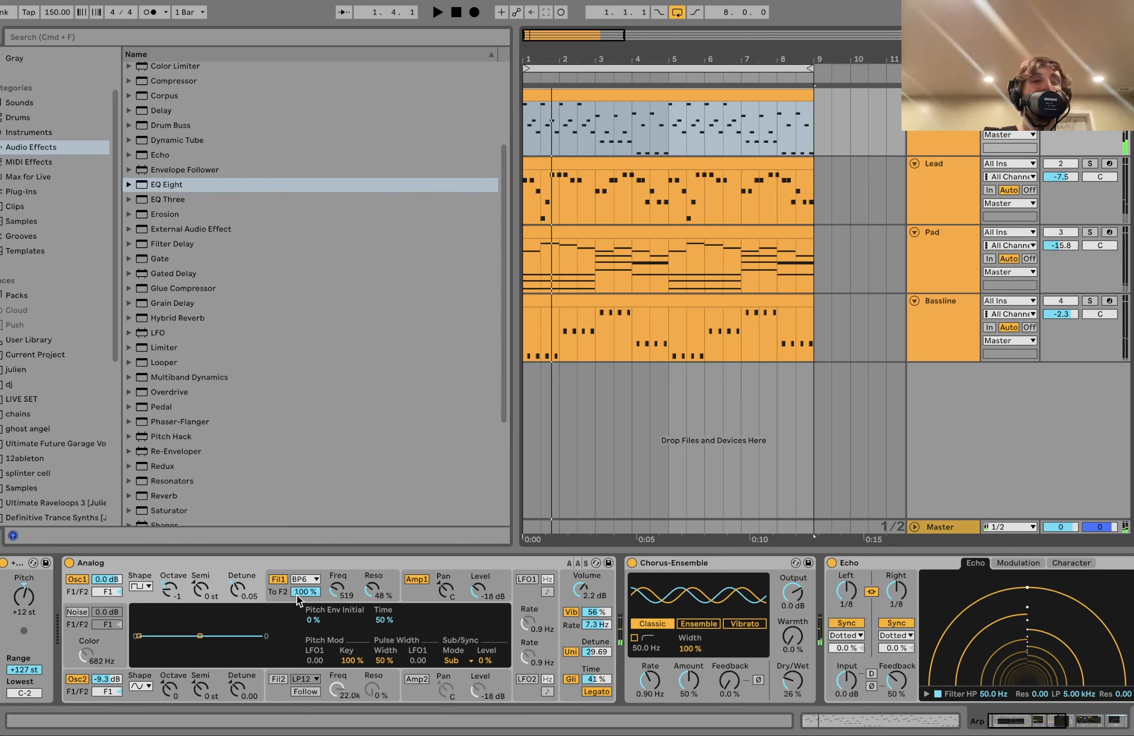
{"action": "left_click", "coordinate": [329, 576]}
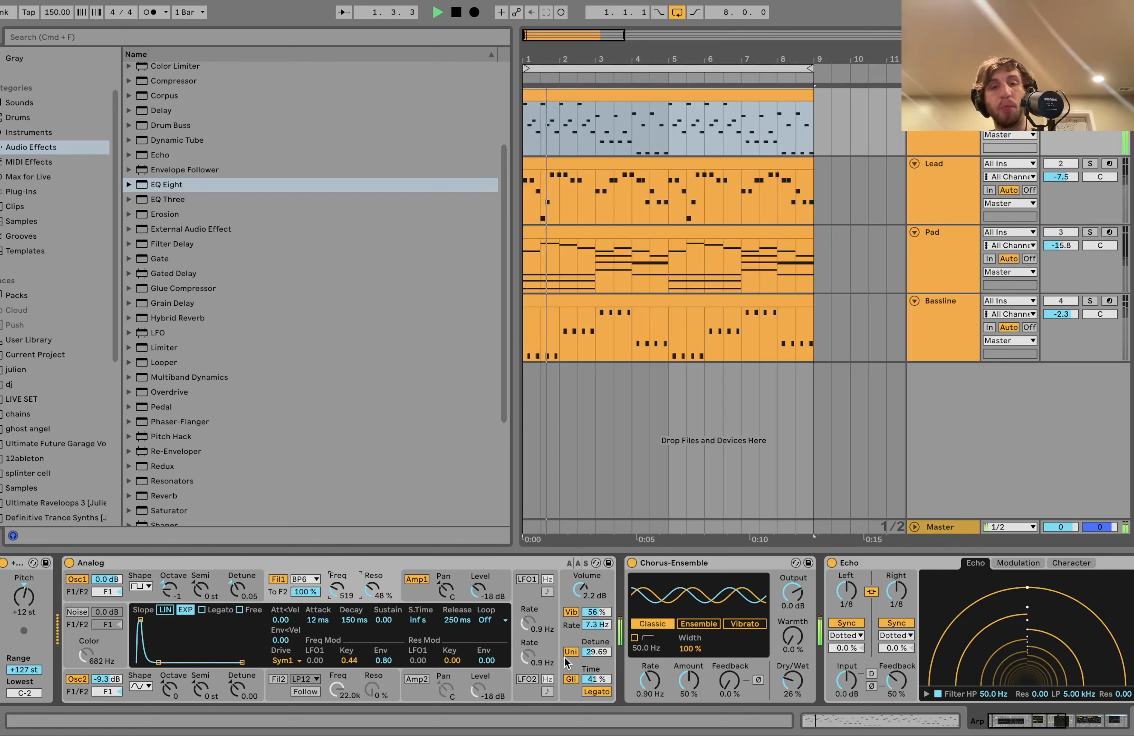
{"action": "left_click", "coordinate": [565, 640]}
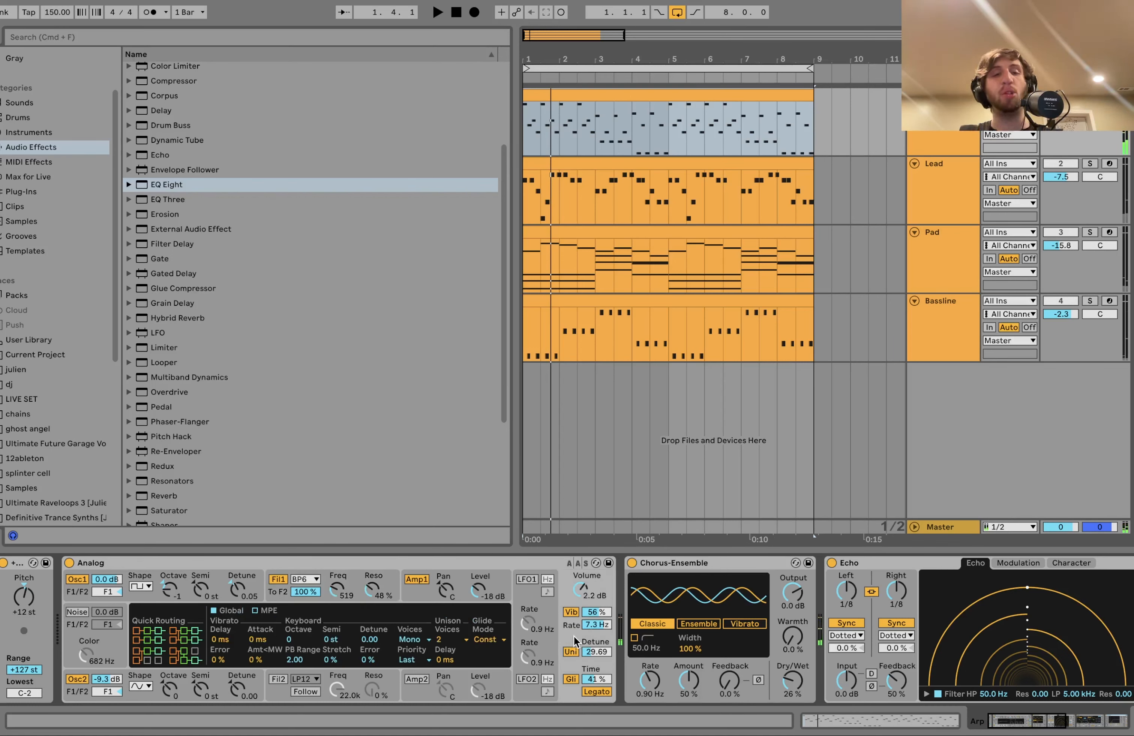
- Compare the Arp with Analog's Glide switched off and back on, playing it in each state
{"action": "left_click", "coordinate": [570, 681]}
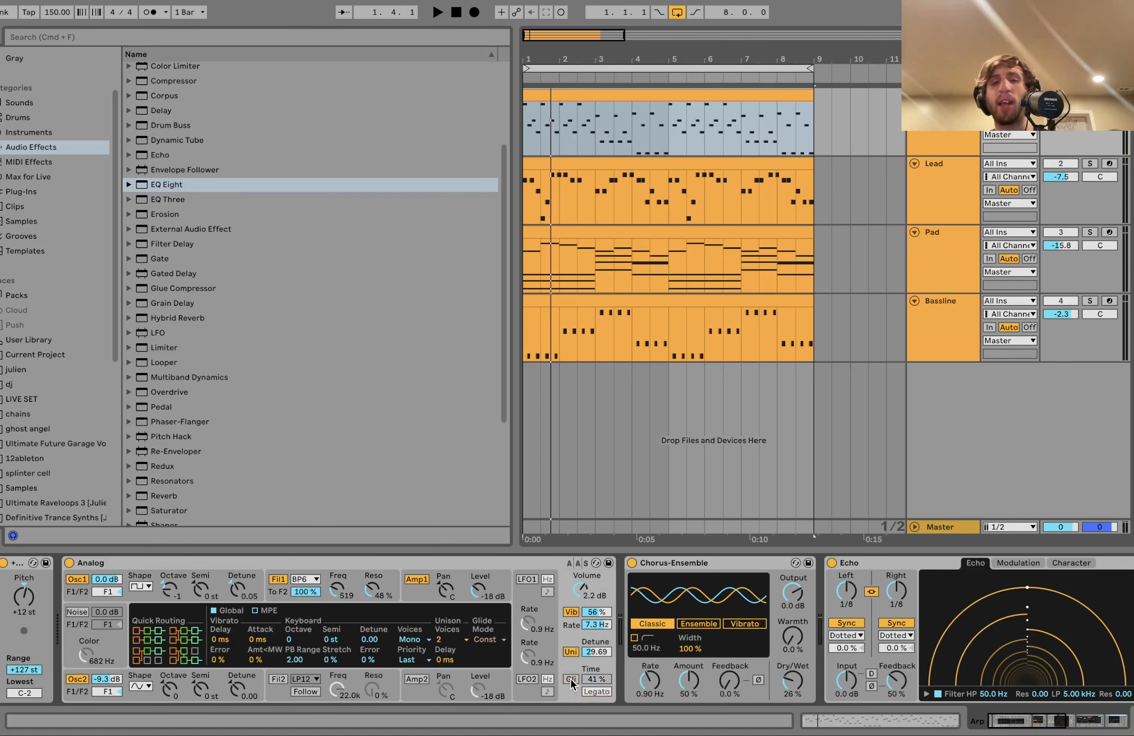
{"action": "key", "text": "space"}
{"action": "key", "text": "space"}
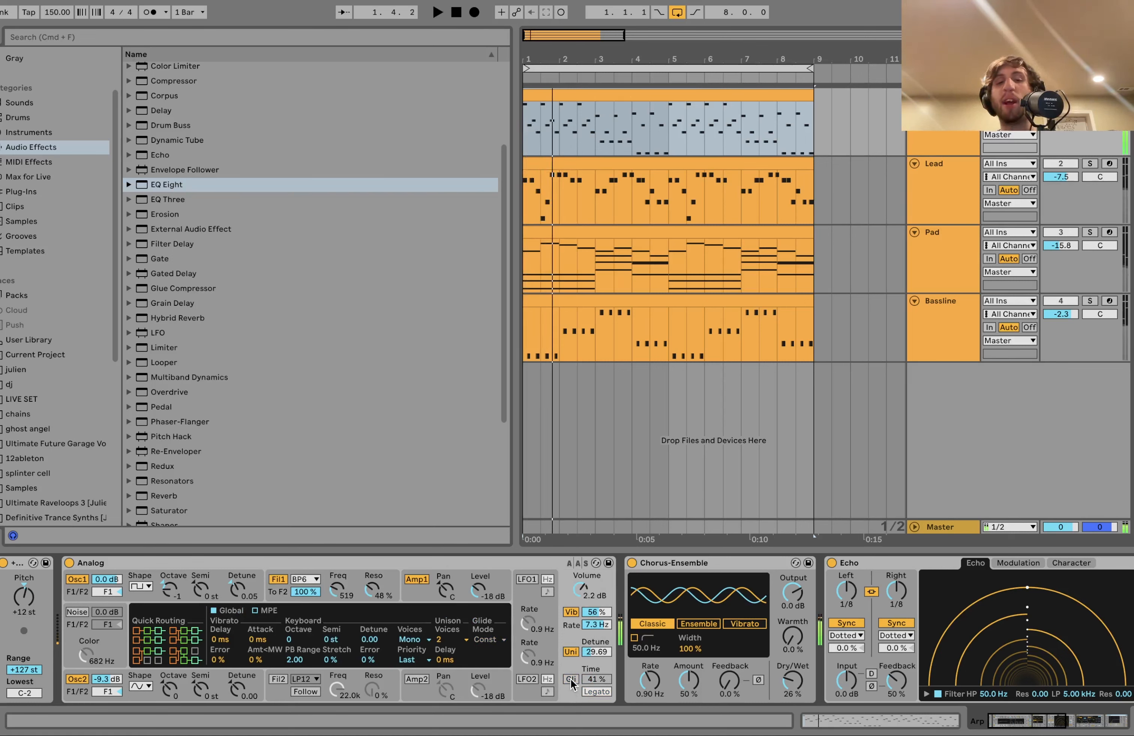
{"action": "left_click", "coordinate": [570, 679]}
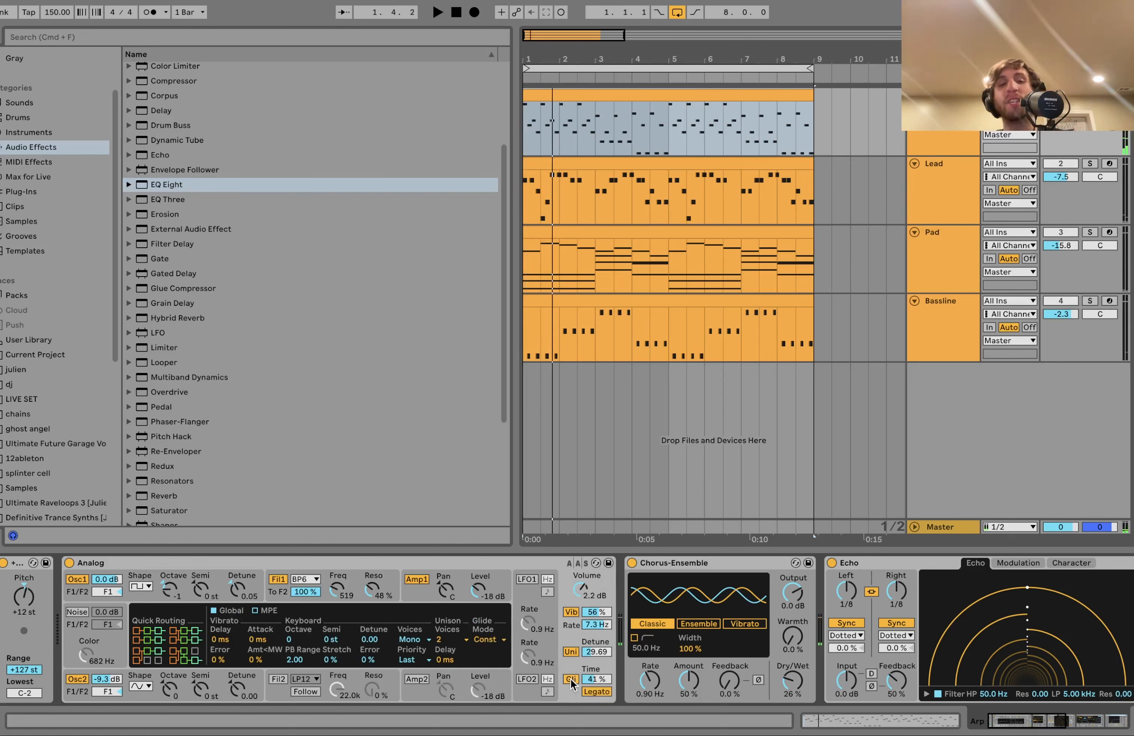
{"action": "key", "text": "space"}
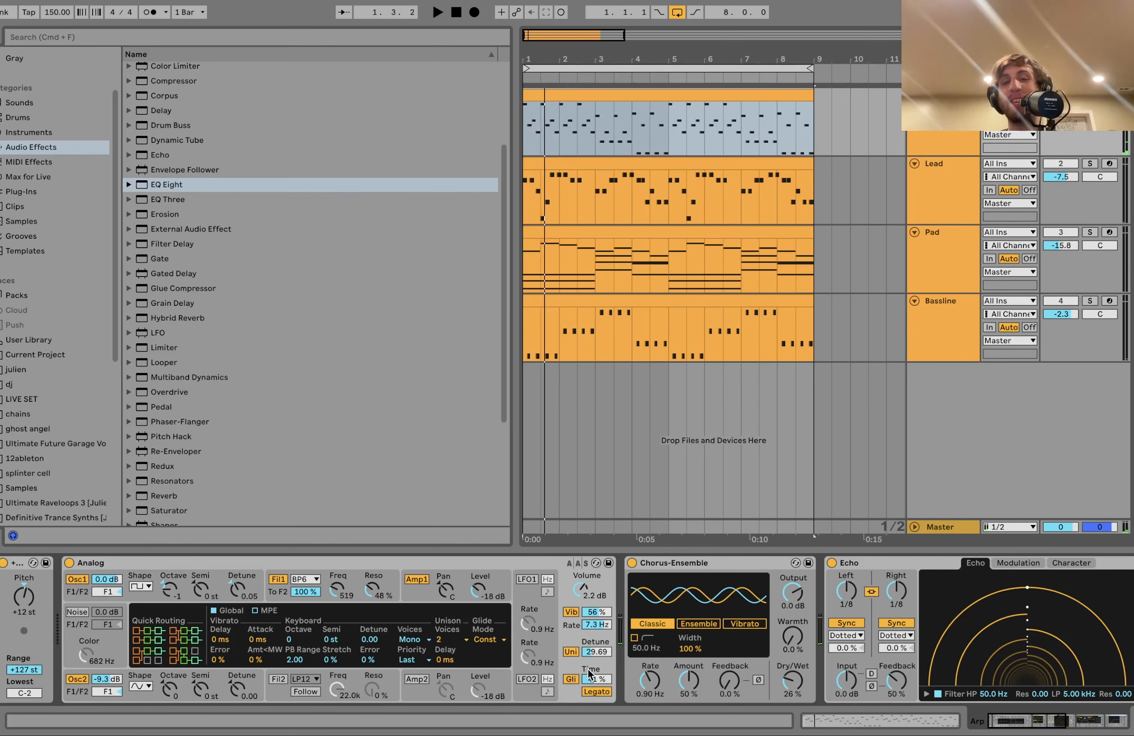
{"action": "key", "text": "space"}
{"action": "key", "text": "space"}
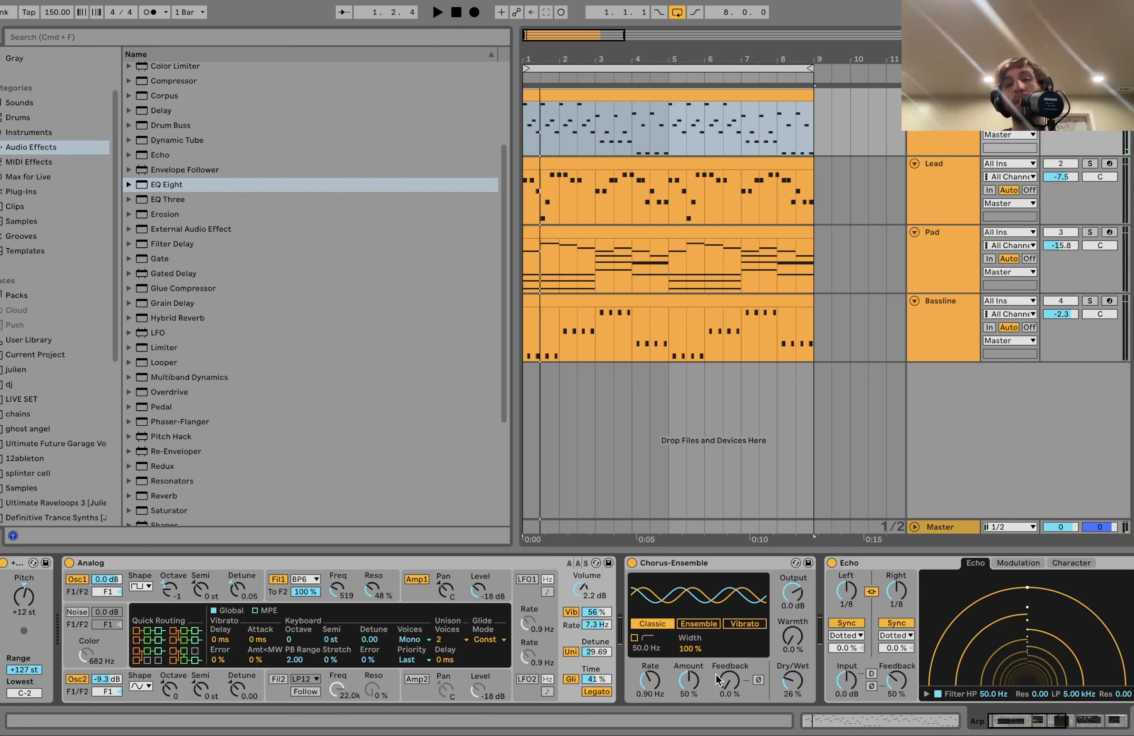
- Review the Arp's effects from Chorus-Ensemble through Echo and Reverb to Auto Filter
{"action": "scroll", "coordinate": [719, 679], "scroll_direction": "right", "scroll_amount": 5}
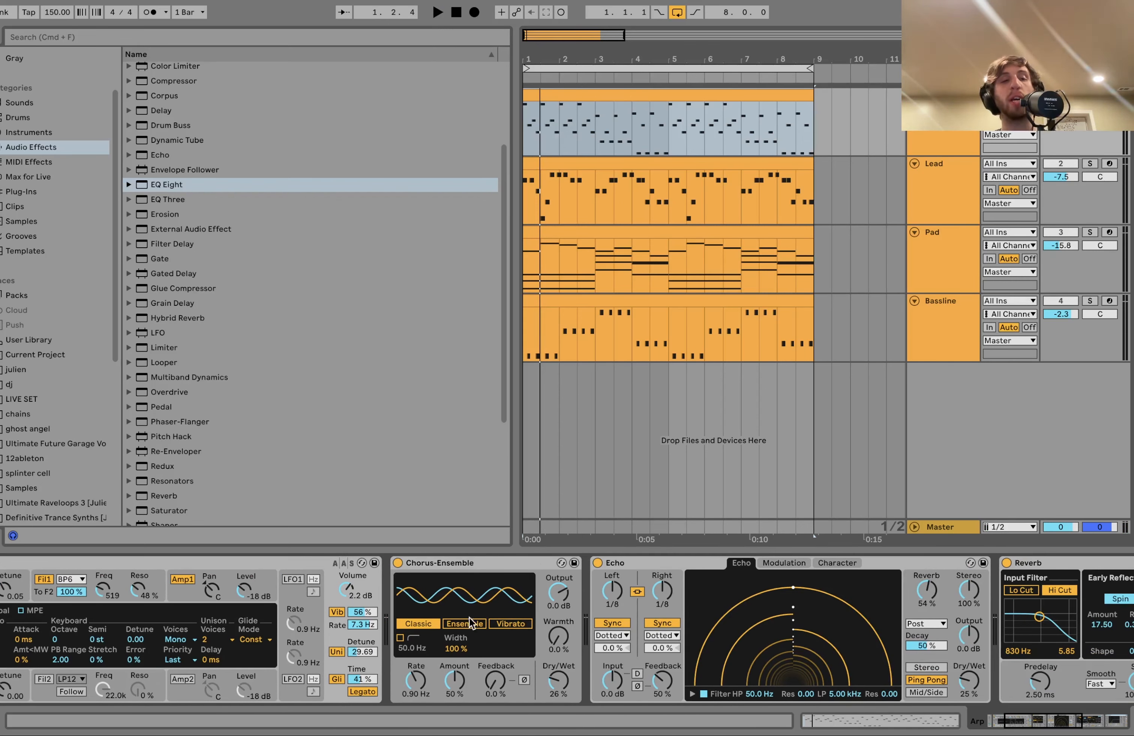
{"action": "scroll", "coordinate": [469, 623], "scroll_direction": "left", "scroll_amount": 5}
{"action": "scroll", "coordinate": [287, 635], "scroll_direction": "right", "scroll_amount": 15}
{"action": "scroll", "coordinate": [105, 650], "scroll_direction": "left", "scroll_amount": 8}
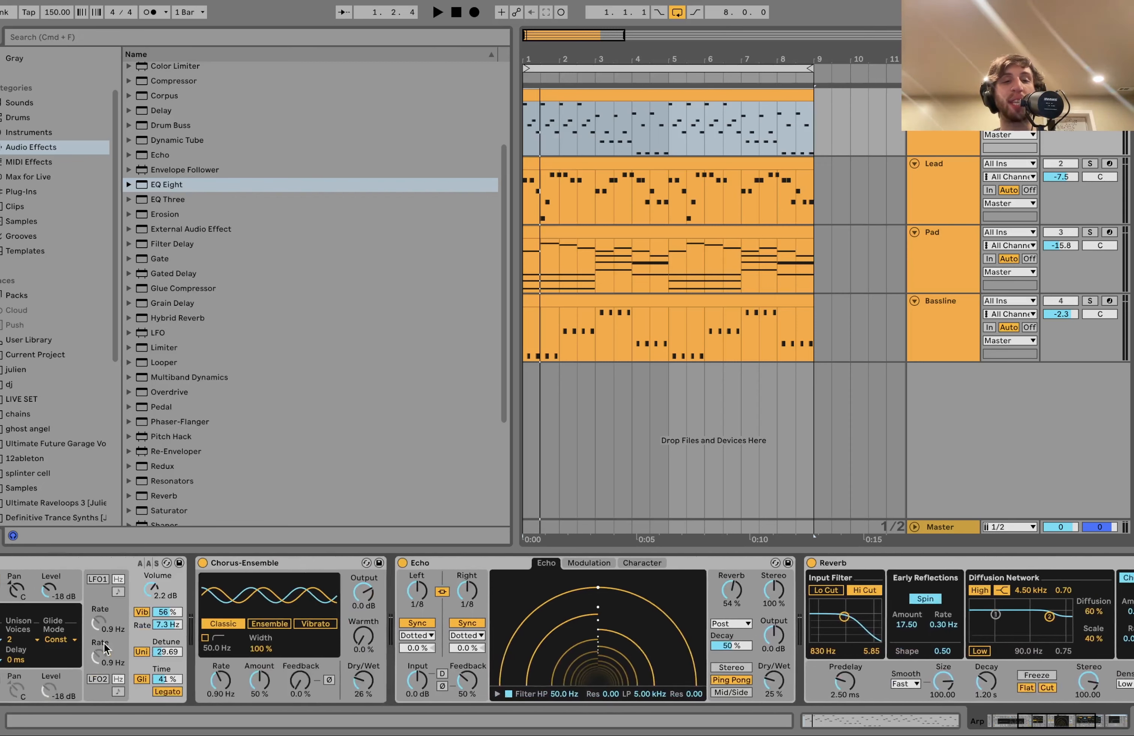
{"action": "scroll", "coordinate": [105, 650], "scroll_direction": "right", "scroll_amount": 2}
{"action": "scroll", "coordinate": [377, 674], "scroll_direction": "right", "scroll_amount": 4}
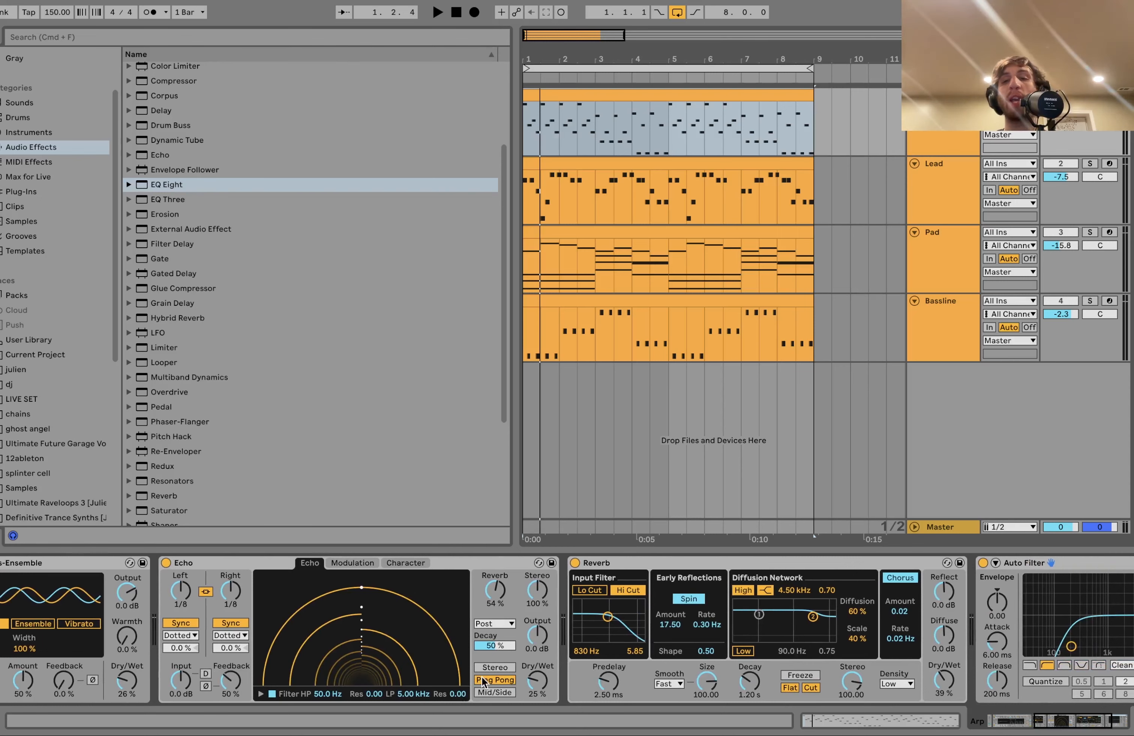
{"action": "scroll", "coordinate": [483, 681], "scroll_direction": "right", "scroll_amount": 5}
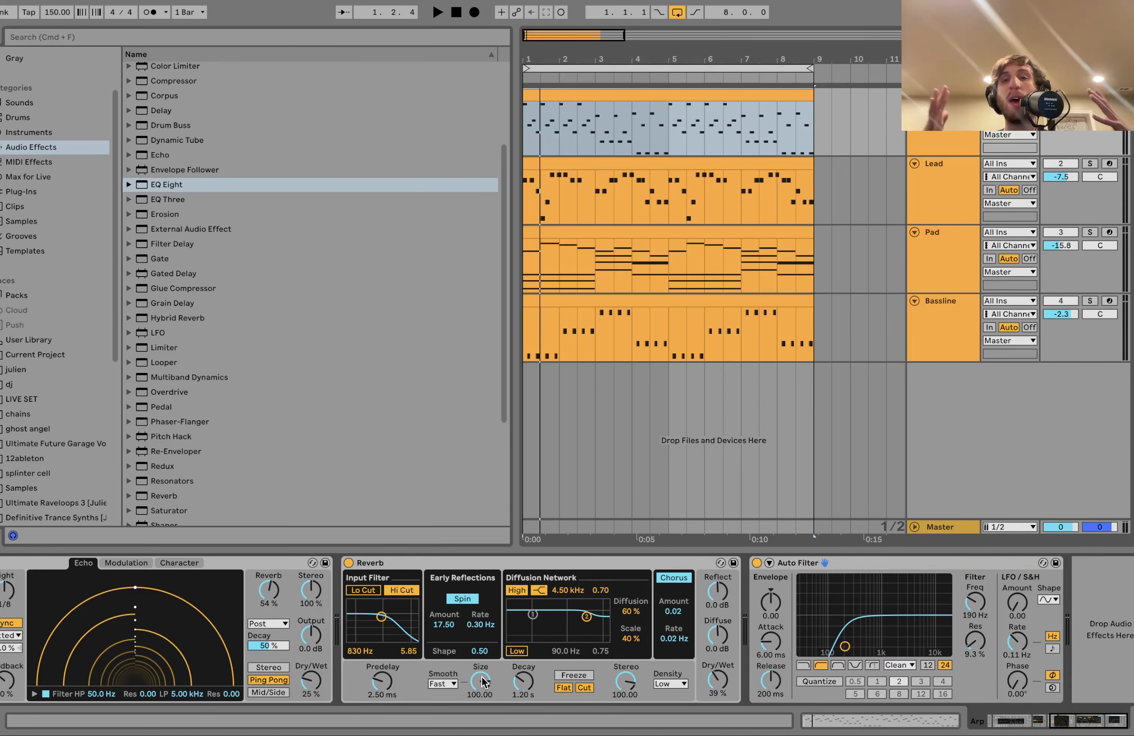
- Solo all four tracks from the Arp down to the Bassline and play them together
{"action": "left_click", "coordinate": [942, 337], "text": "shift"}
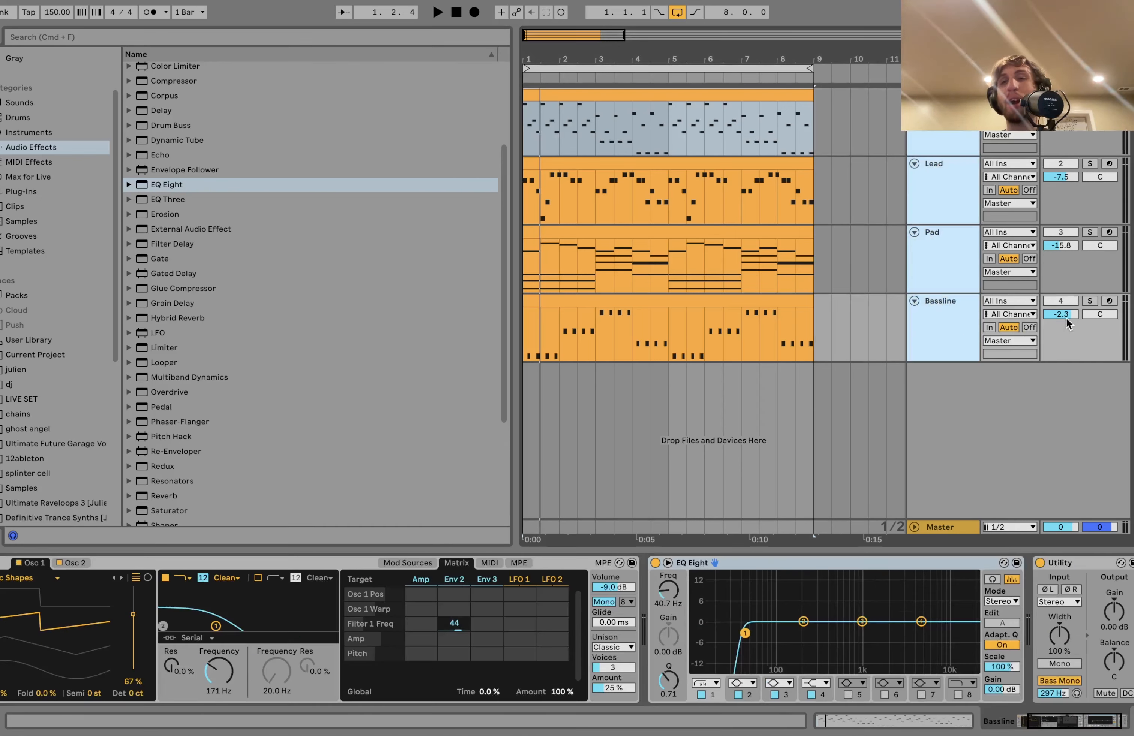
{"action": "left_click", "coordinate": [1095, 304]}
{"action": "key", "text": "space"}
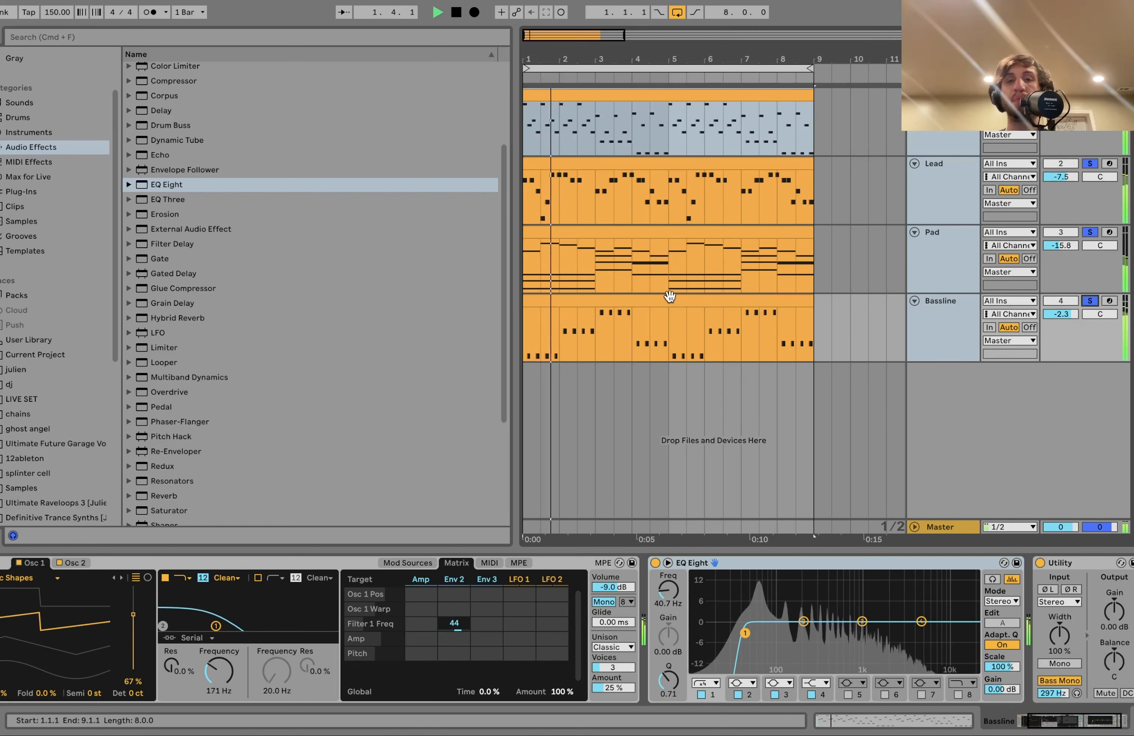
{"action": "left_click", "coordinate": [646, 397]}
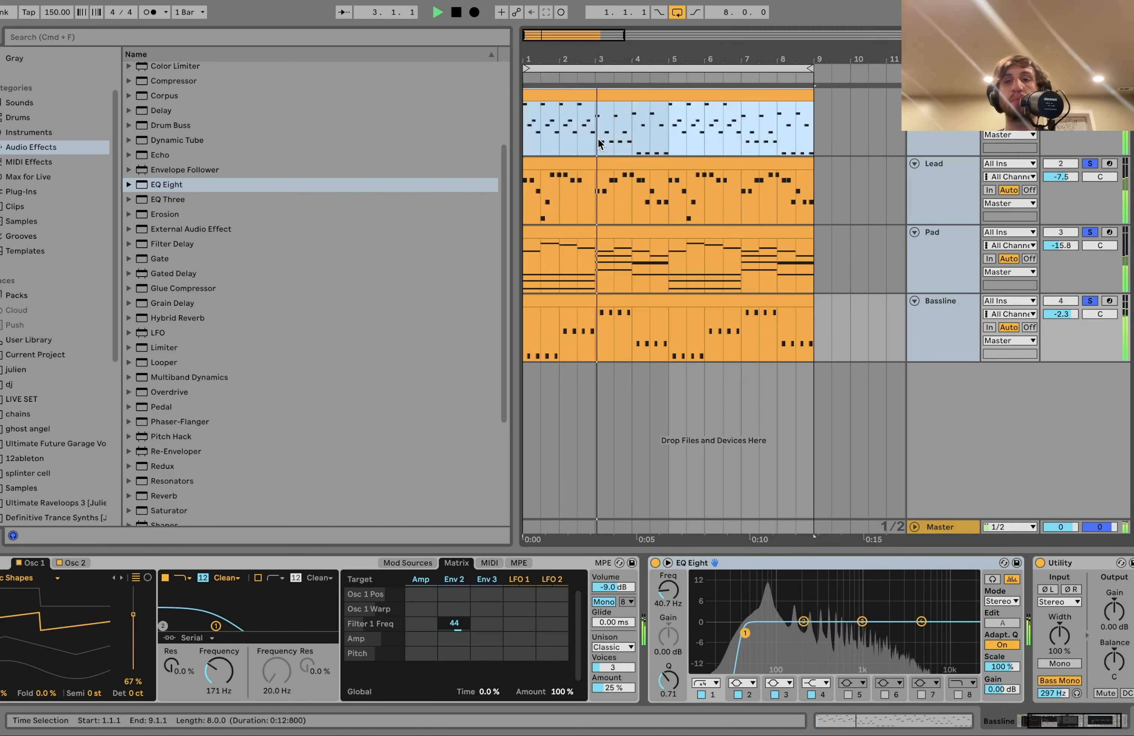
- Activate all four tracks, clear their solos, and stop playback of the full mix
{"action": "left_click", "coordinate": [1060, 95]}
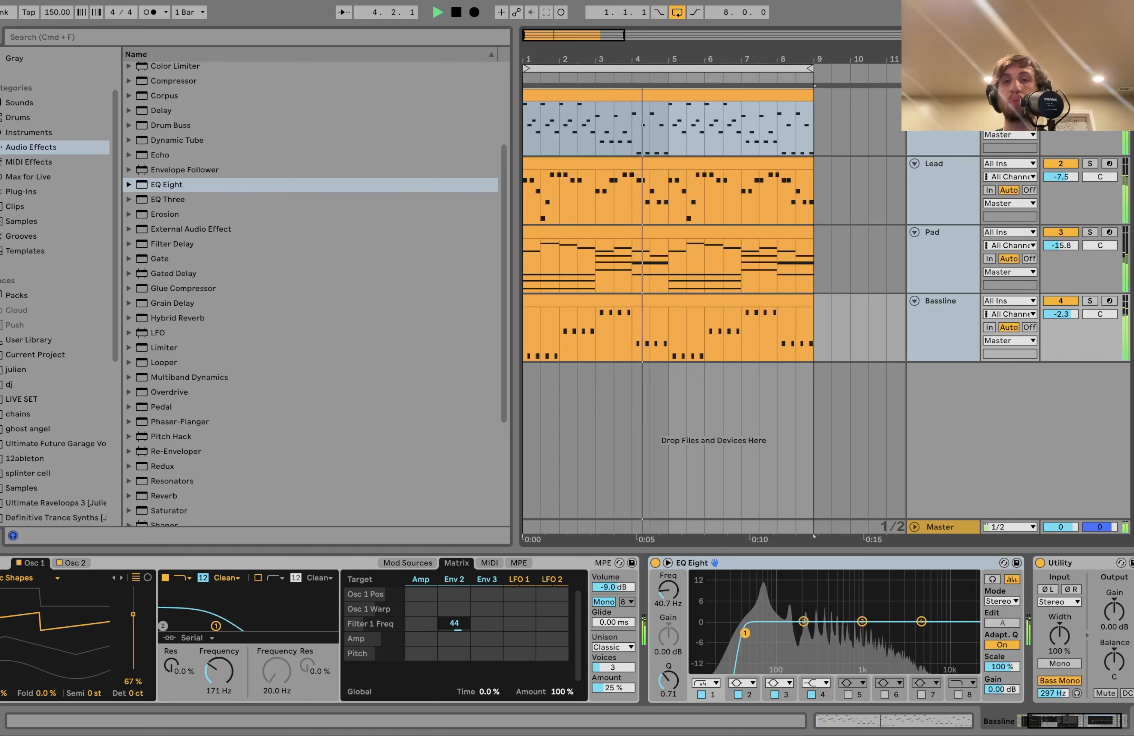
{"action": "left_click", "coordinate": [1089, 95]}
{"action": "key", "text": "space"}
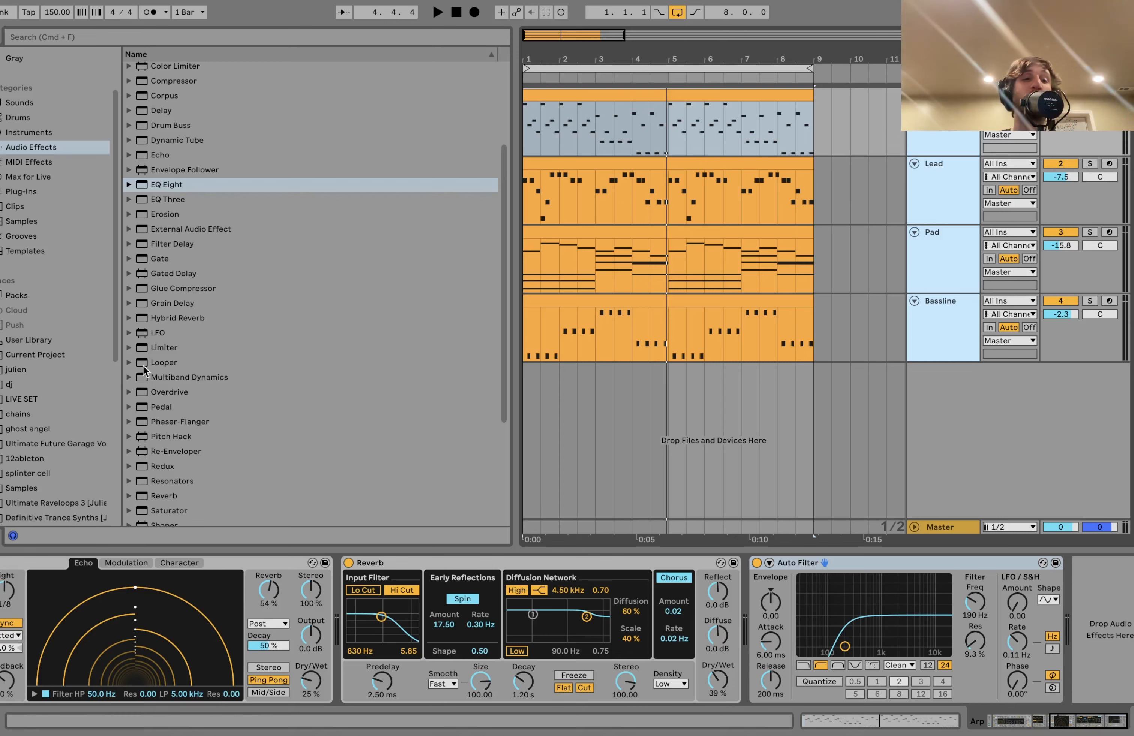
- Preview Kit 5 W Tail.wav and Kit 4 W Tail.wav from the Kit 5 - Fminor and Kit 4 - Aminor folders in Definitive Trance Synths
{"action": "left_click", "coordinate": [75, 516]}
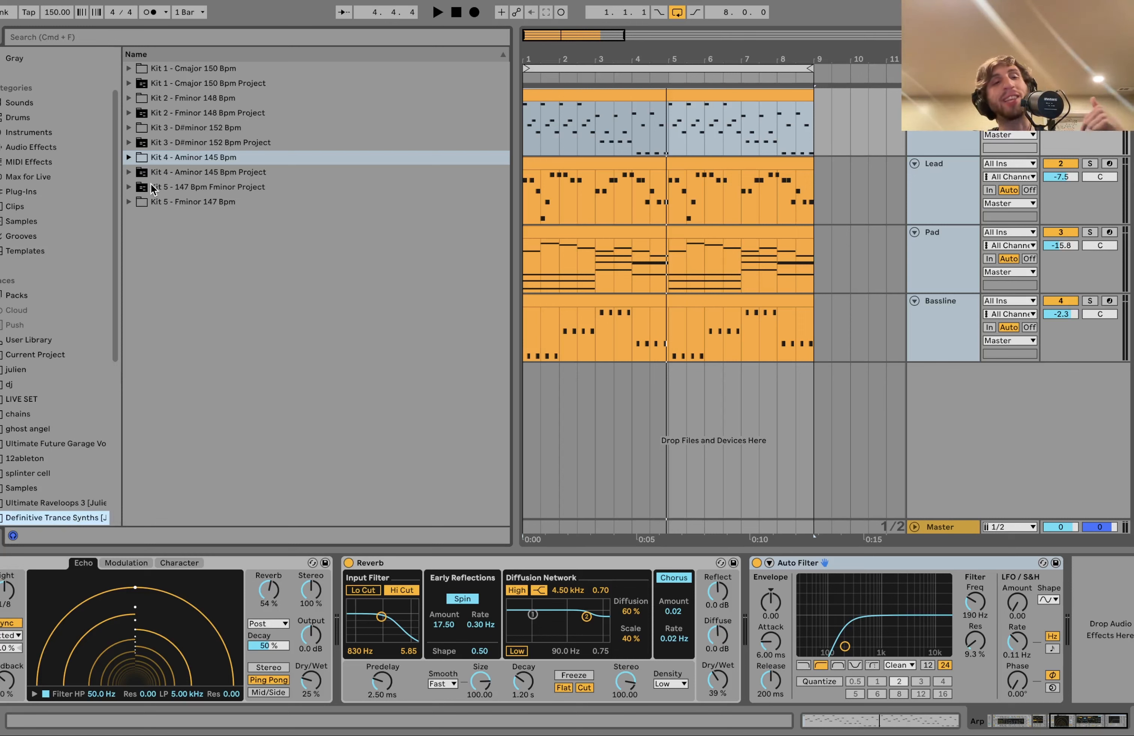
{"action": "left_click", "coordinate": [129, 201]}
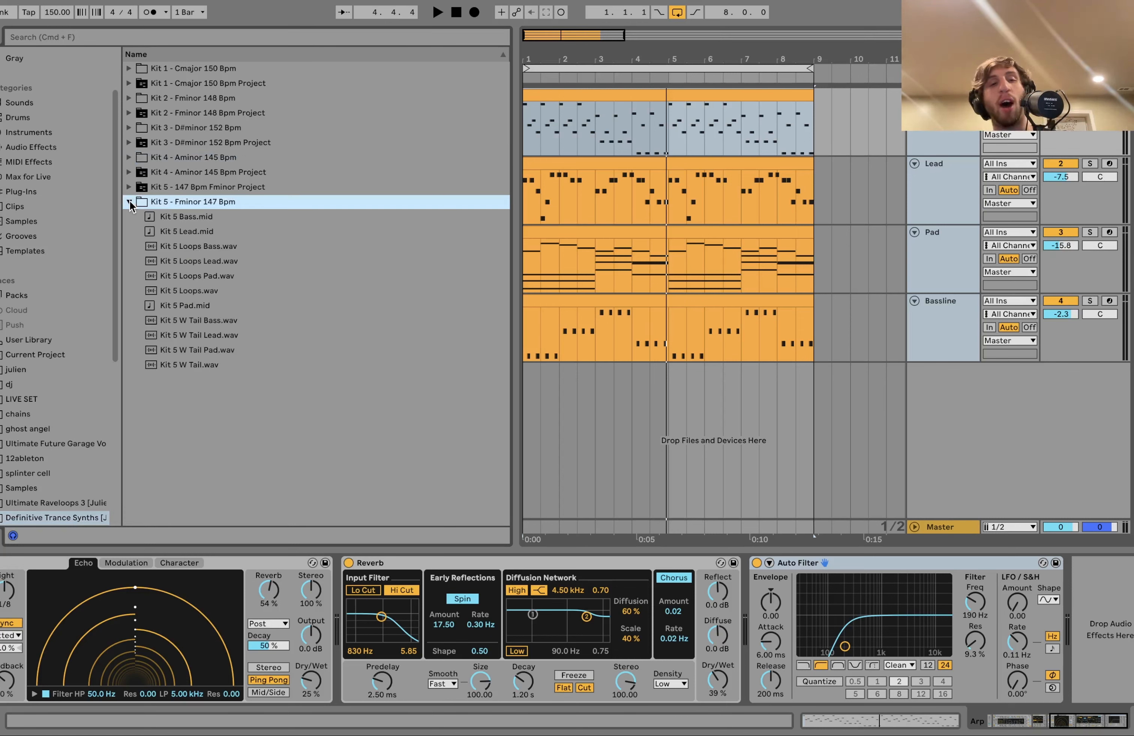
{"action": "left_click", "coordinate": [158, 367]}
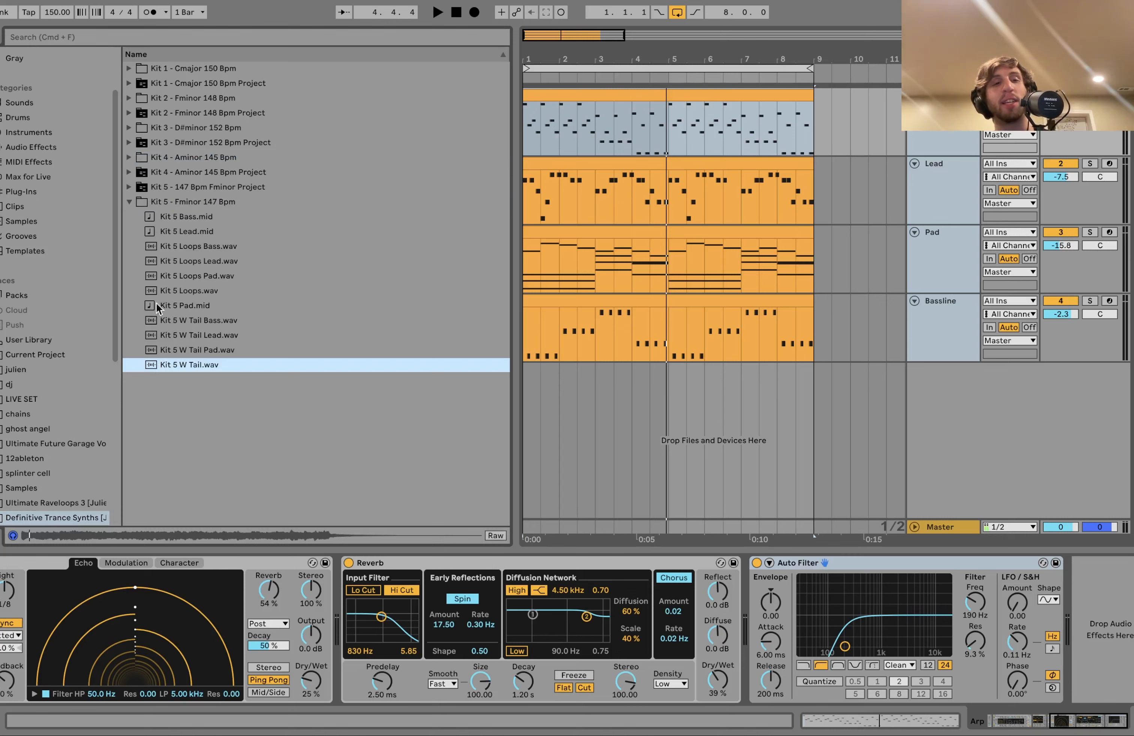
{"action": "left_click", "coordinate": [129, 157]}
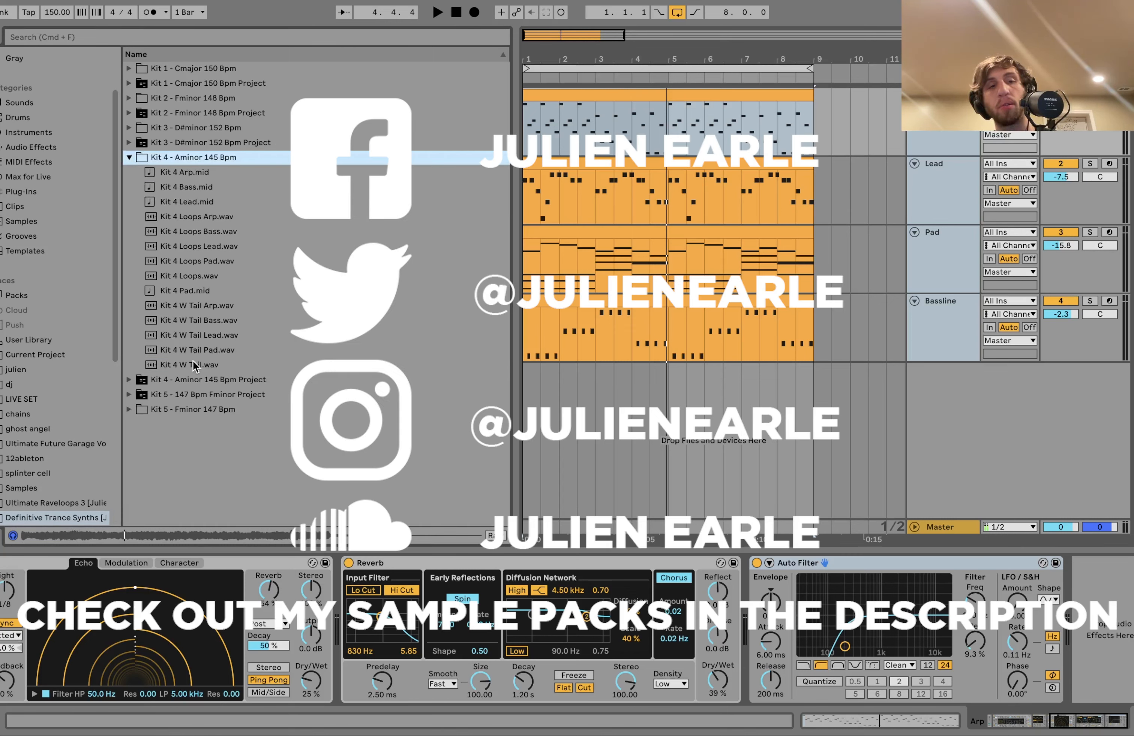
{"action": "left_click", "coordinate": [193, 363]}
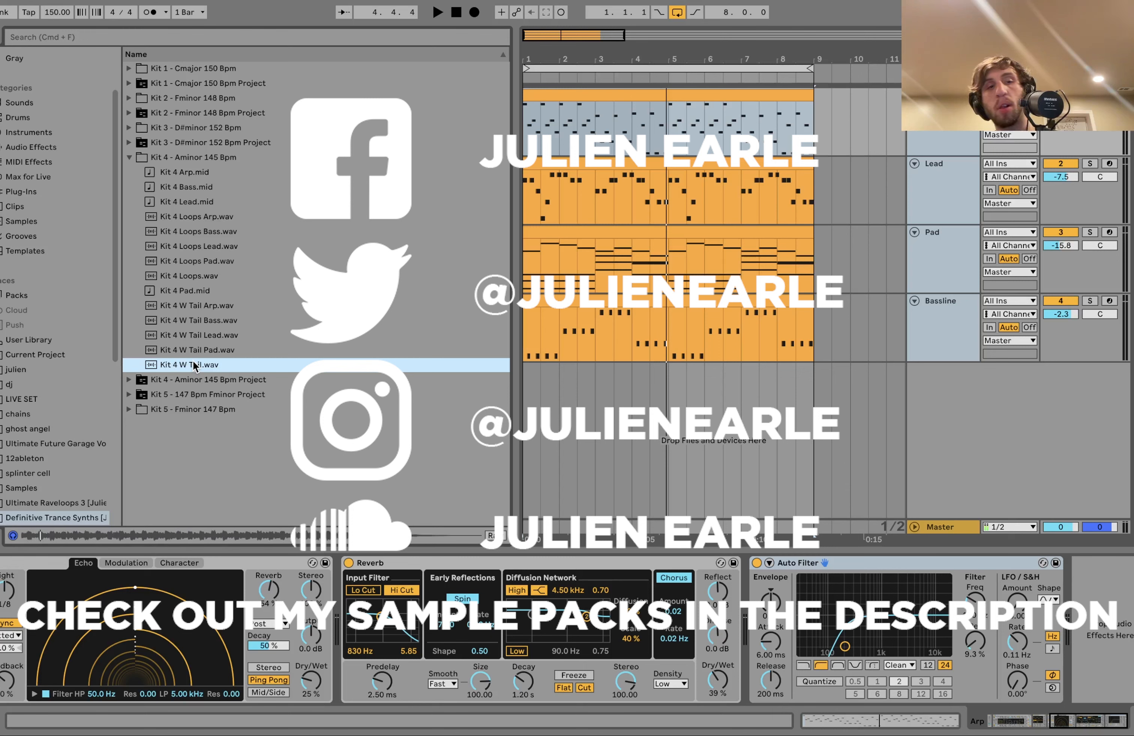